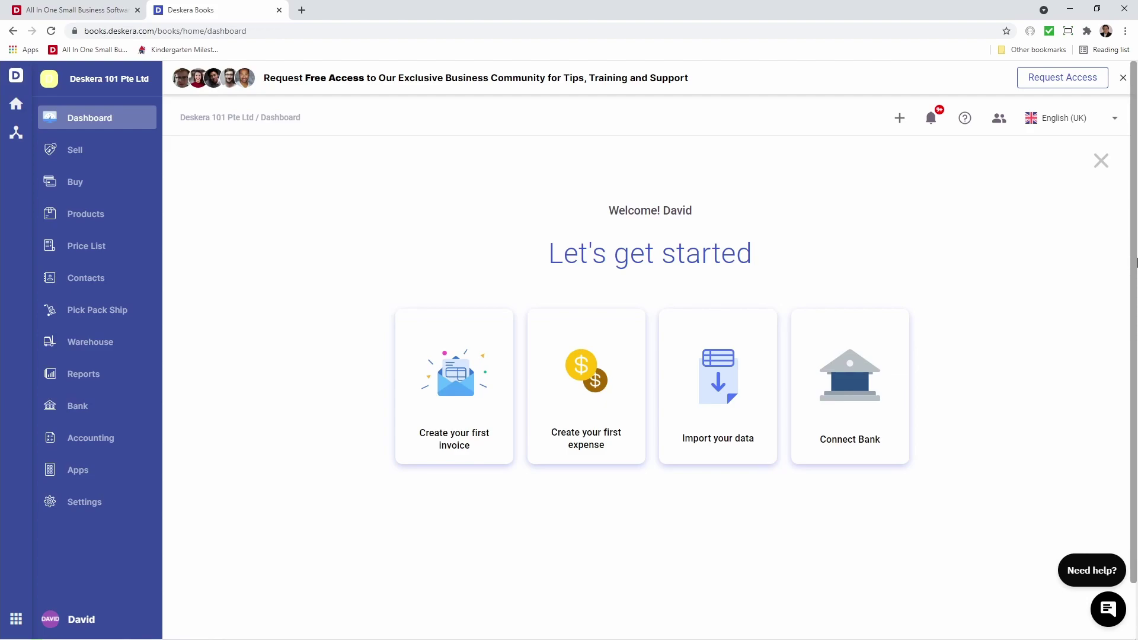
Go to Buy to open the Buy Records – Orders page.
{"action": "left_click", "coordinate": [101, 182]}
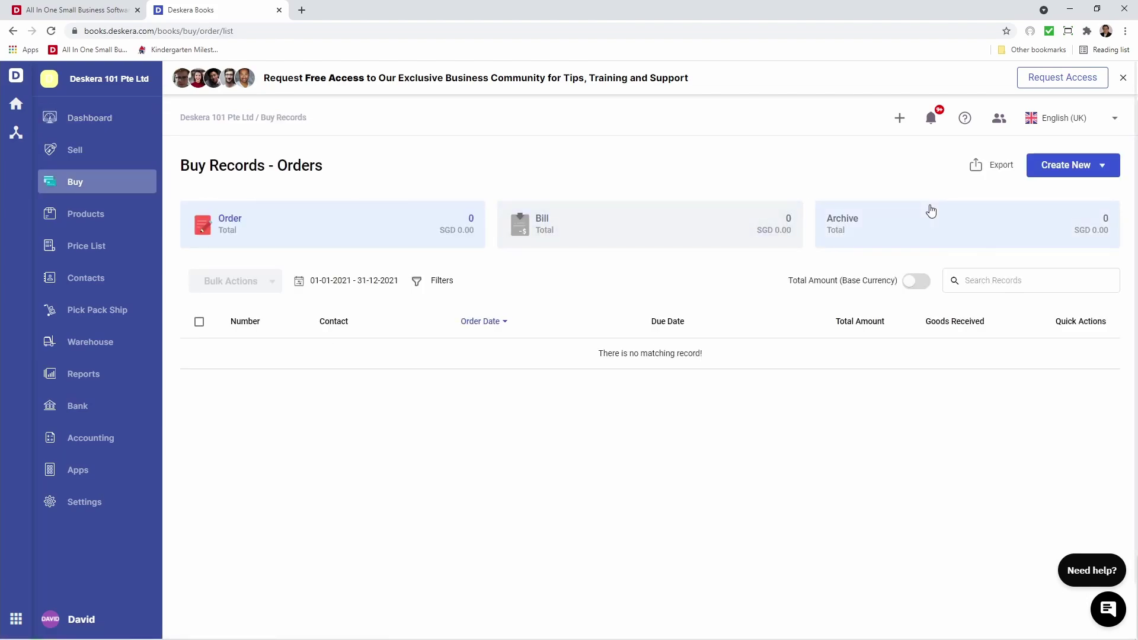
Start a new purchase order and create the contact David's Warehouse with the contact's e-mail.
{"action": "left_click", "coordinate": [1102, 169]}
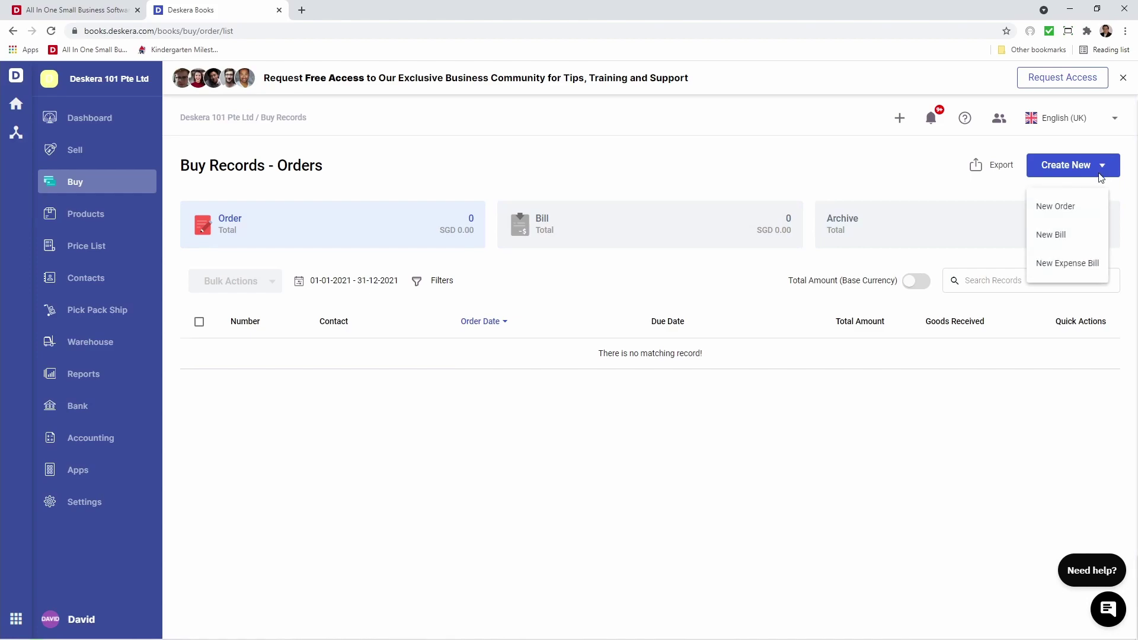
{"action": "left_click", "coordinate": [1087, 206]}
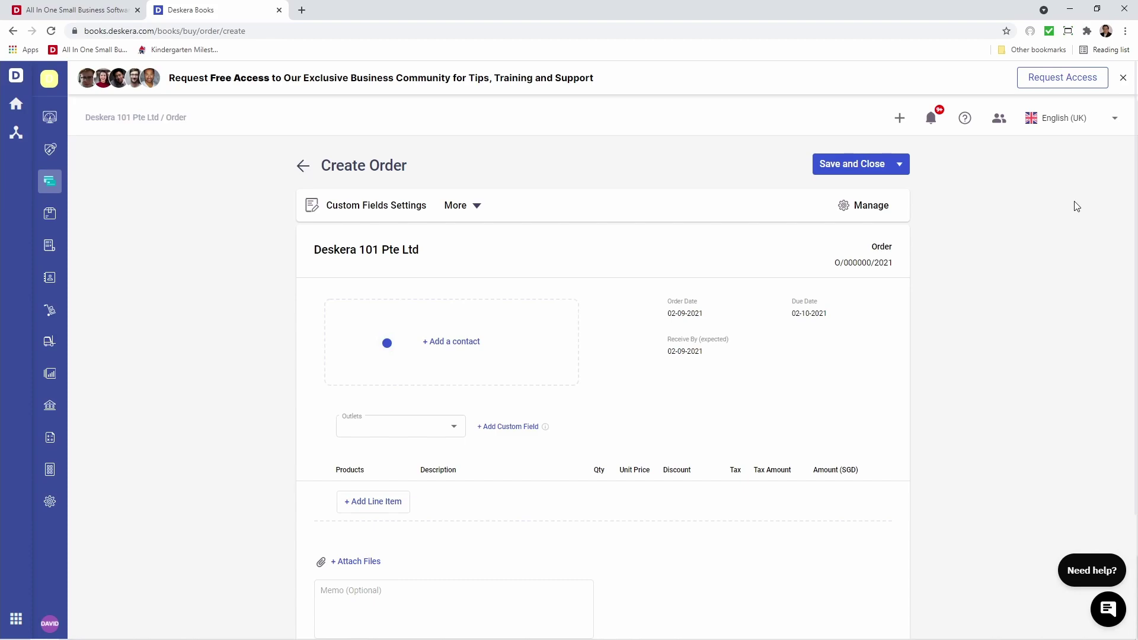
{"action": "left_click", "coordinate": [520, 362]}
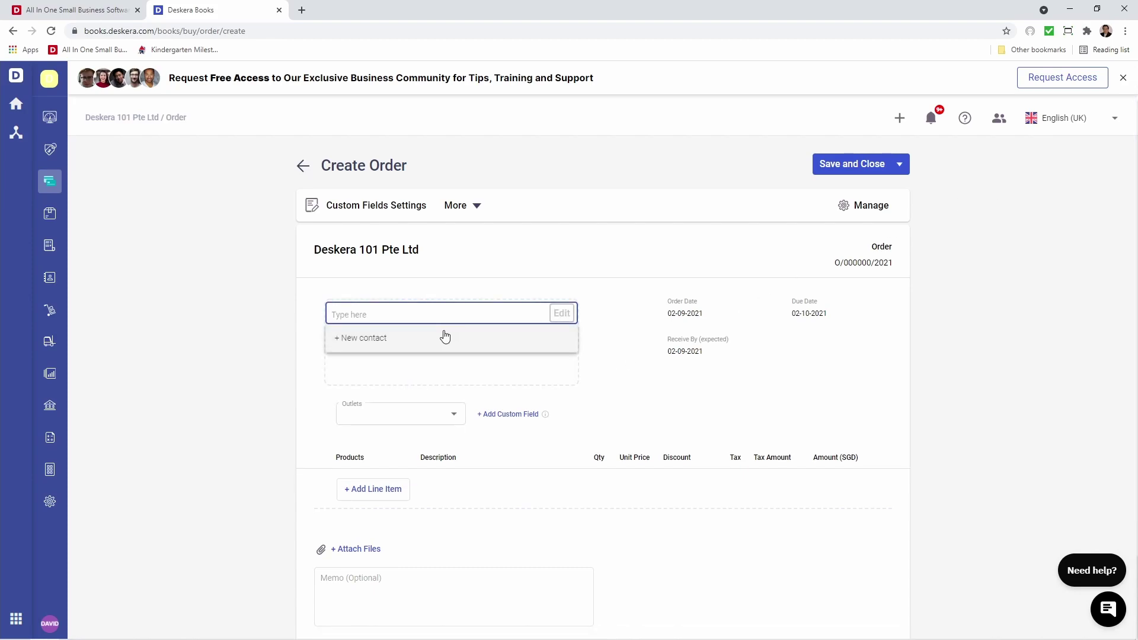
{"action": "left_click", "coordinate": [399, 338]}
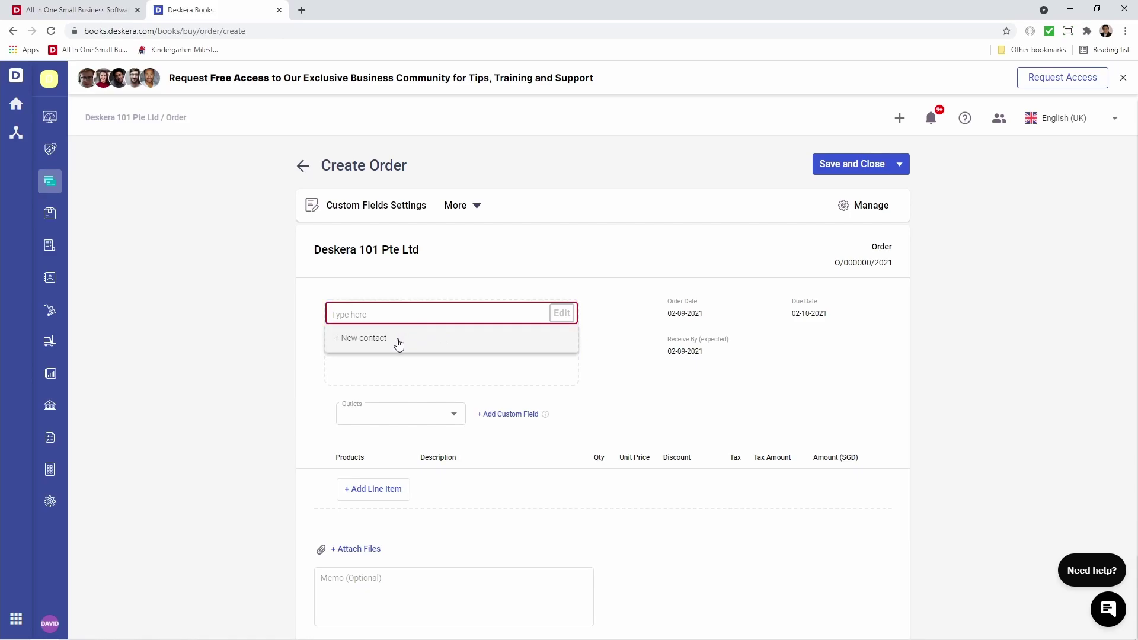
{"action": "left_click", "coordinate": [400, 231]}
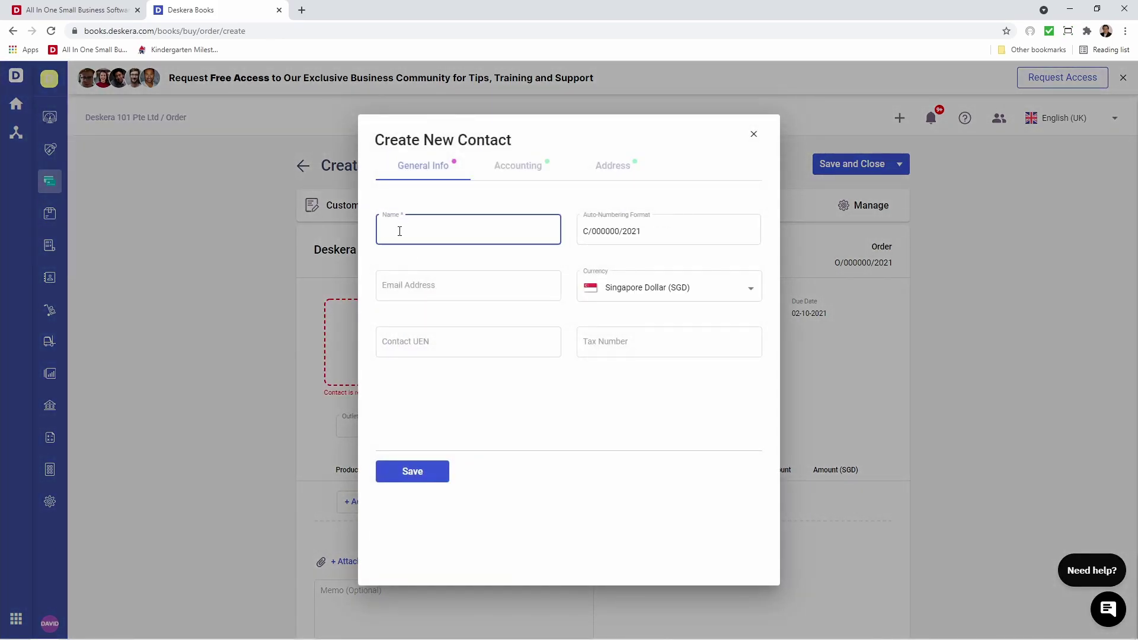
{"action": "type", "text": "David's Warehouse"}
{"action": "left_click", "coordinate": [393, 287]}
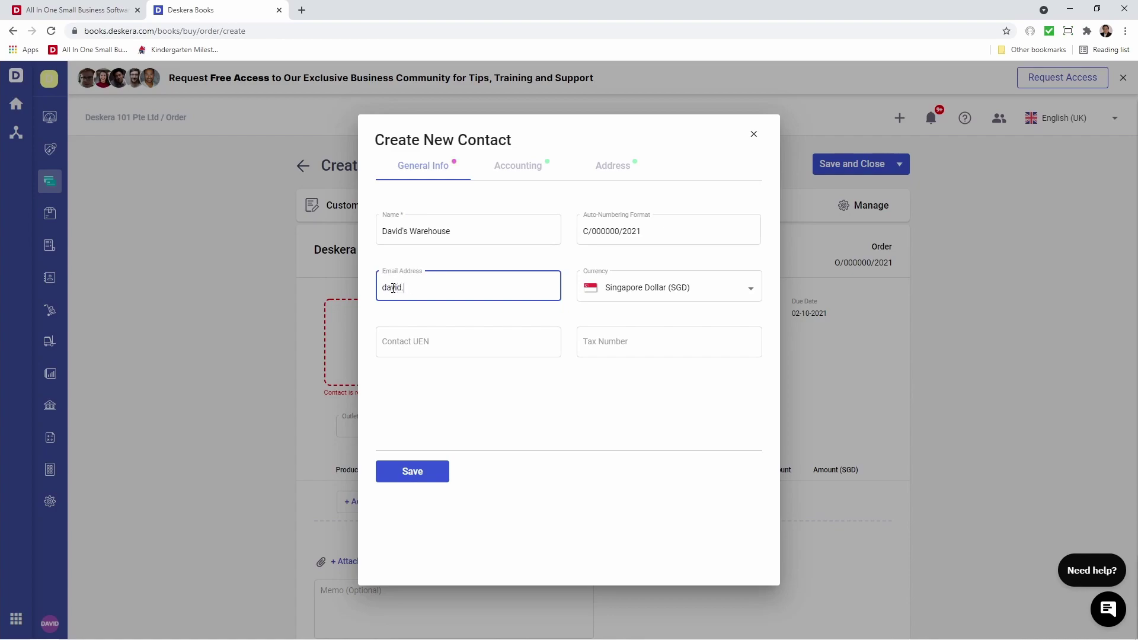
{"action": "left_click", "coordinate": [392, 343]}
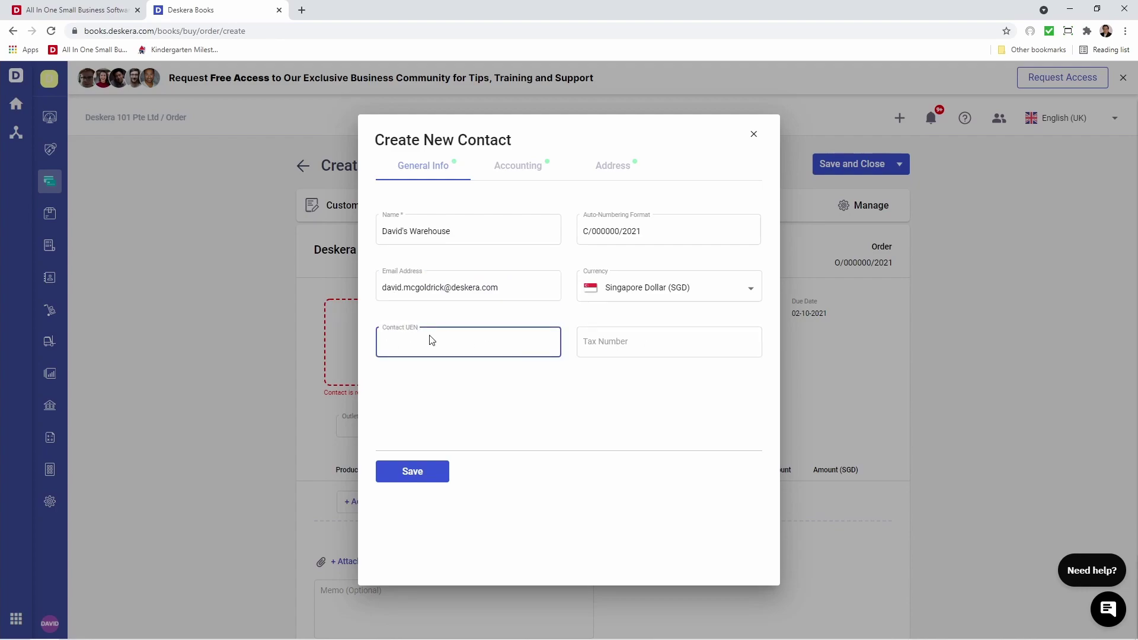
Enter the contact's street address, accept the suggested match, and save the new contact.
{"action": "left_click", "coordinate": [509, 170]}
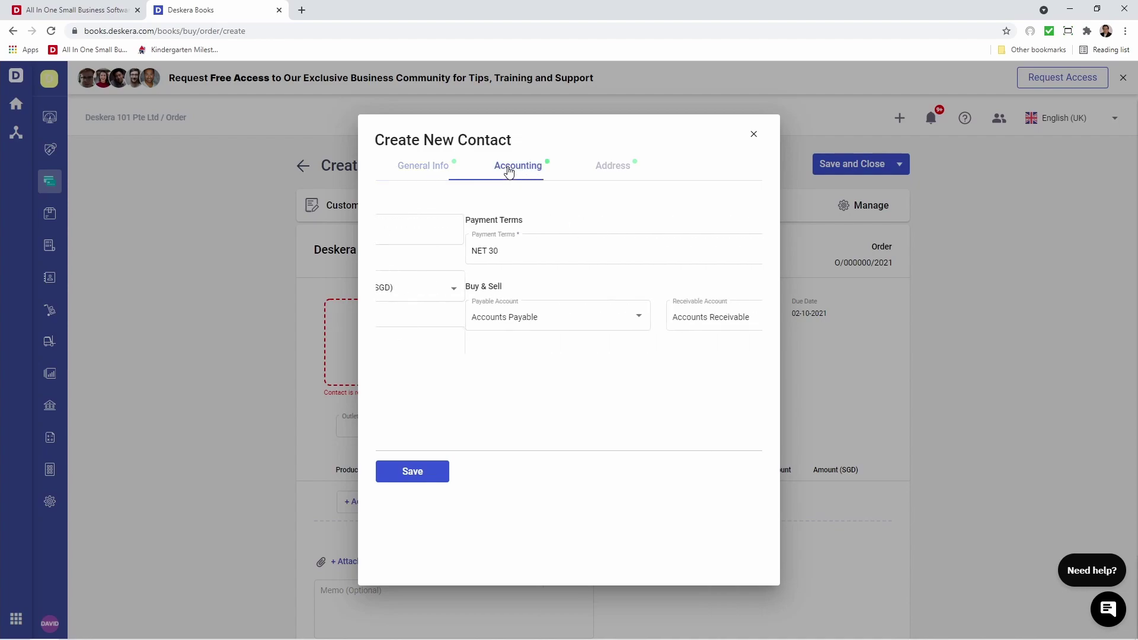
{"action": "left_click", "coordinate": [597, 164]}
{"action": "left_click", "coordinate": [498, 253]}
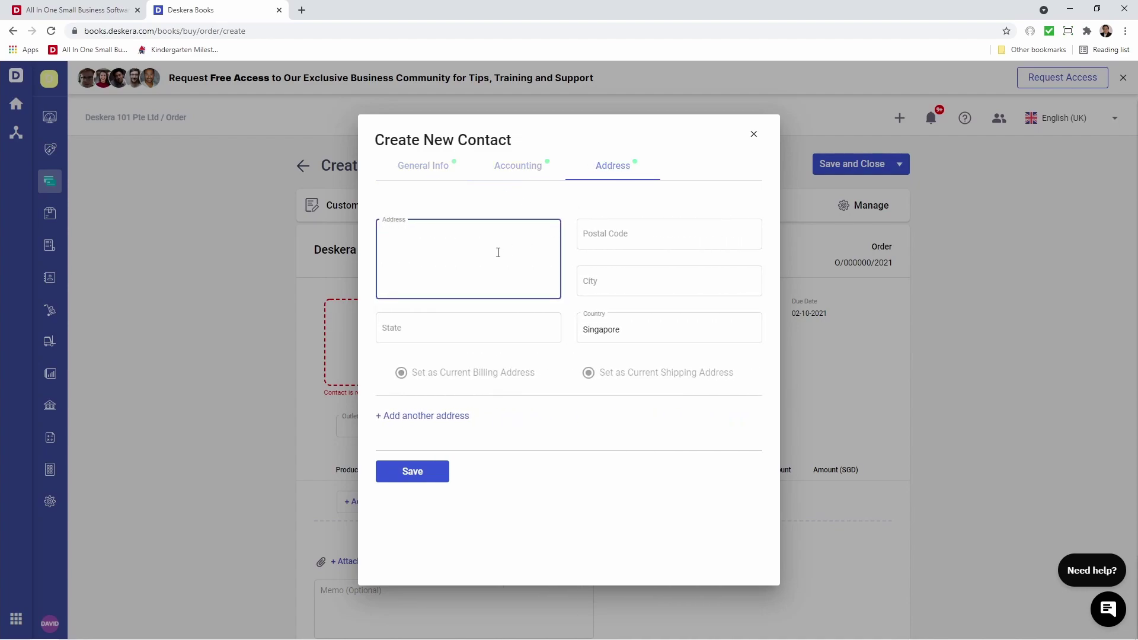
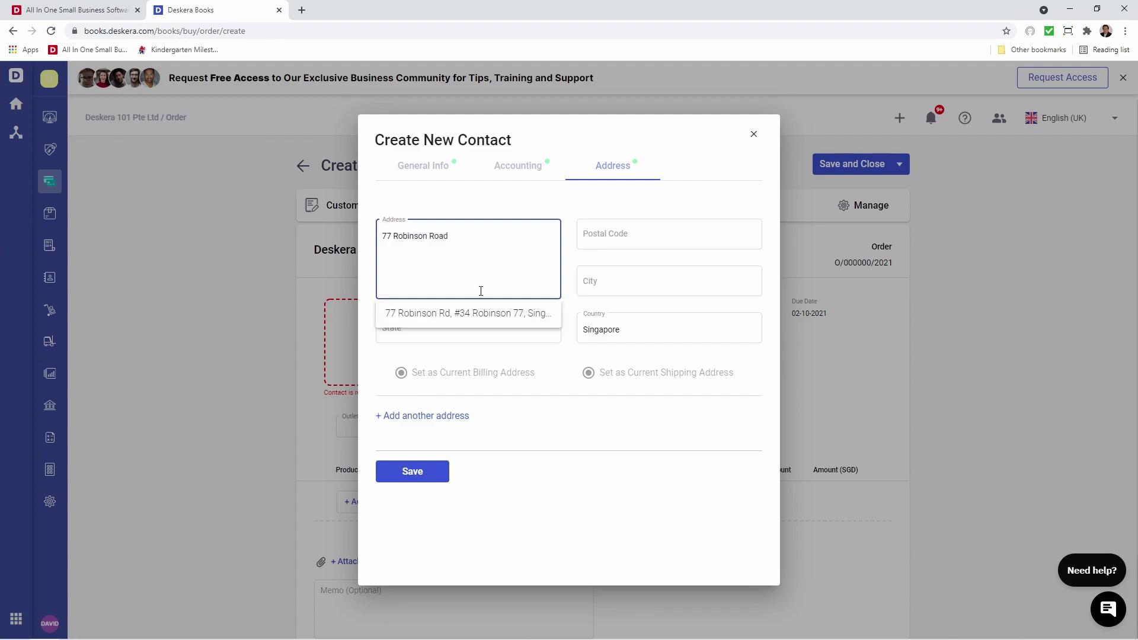
{"action": "left_click", "coordinate": [476, 314]}
{"action": "left_click", "coordinate": [409, 472]}
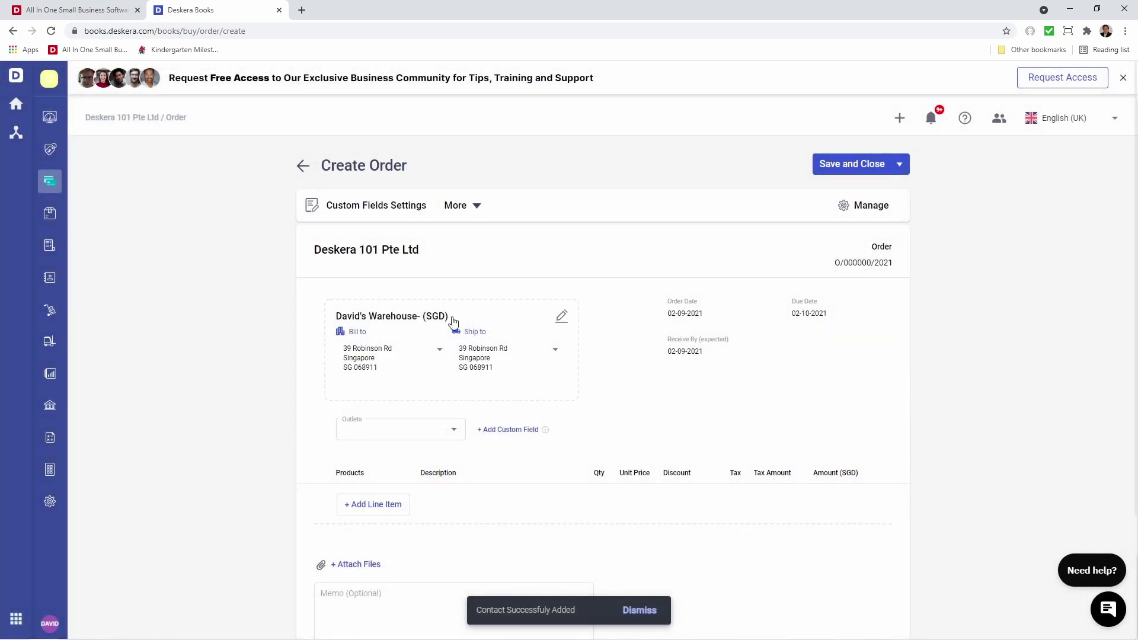
Set the order's outlet to Jurong and add an empty first line item.
{"action": "left_click", "coordinate": [453, 434]}
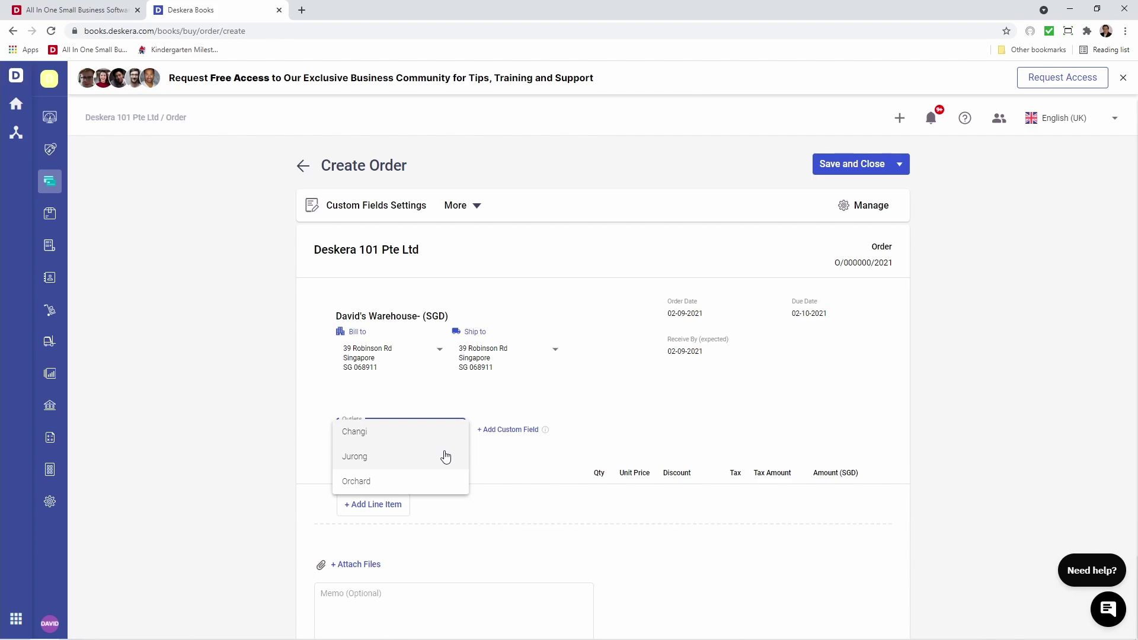
{"action": "left_click", "coordinate": [446, 456]}
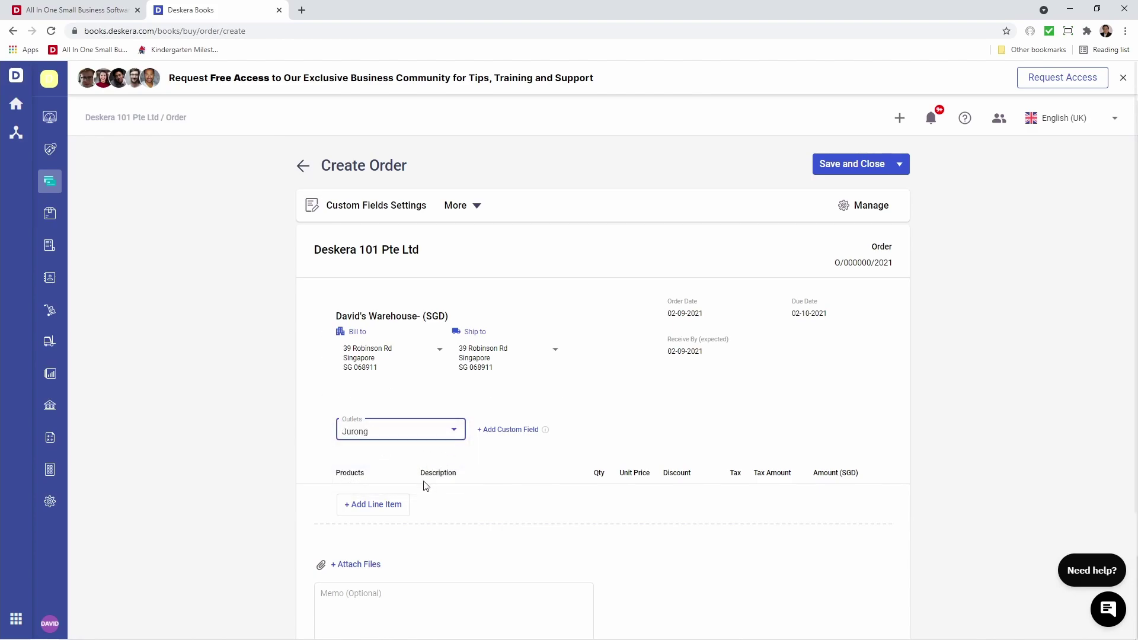
{"action": "scroll", "coordinate": [426, 485], "scroll_direction": "down", "scroll_amount": 1}
{"action": "left_click", "coordinate": [395, 426]}
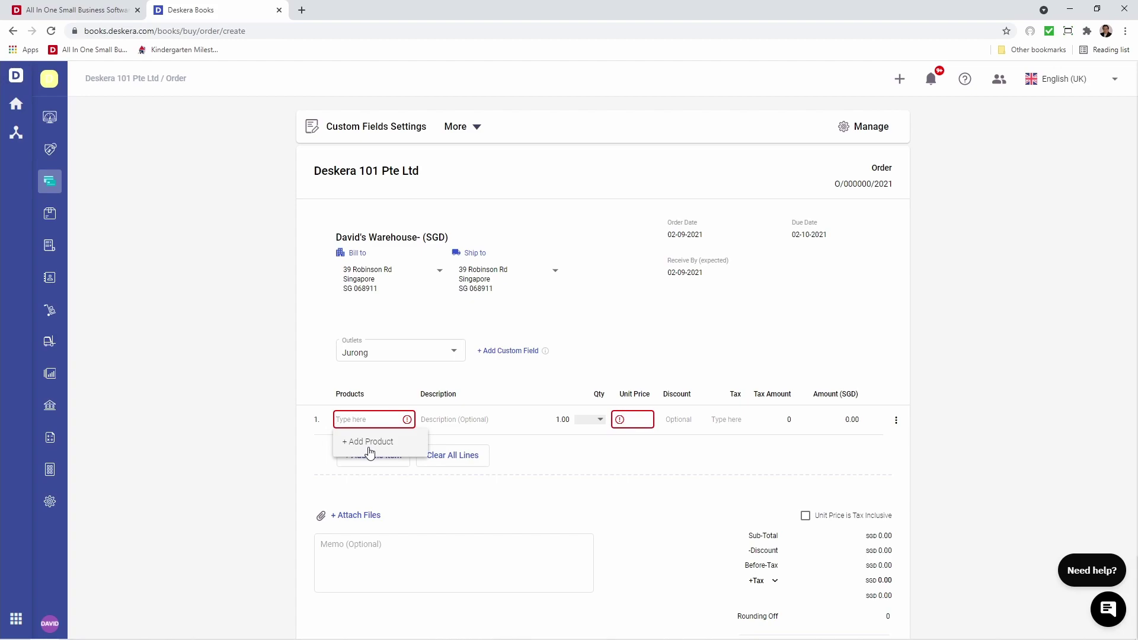
Create a new Tracked product named Coffee Cup, with Coffee Cup as its description.
{"action": "left_click", "coordinate": [368, 443]}
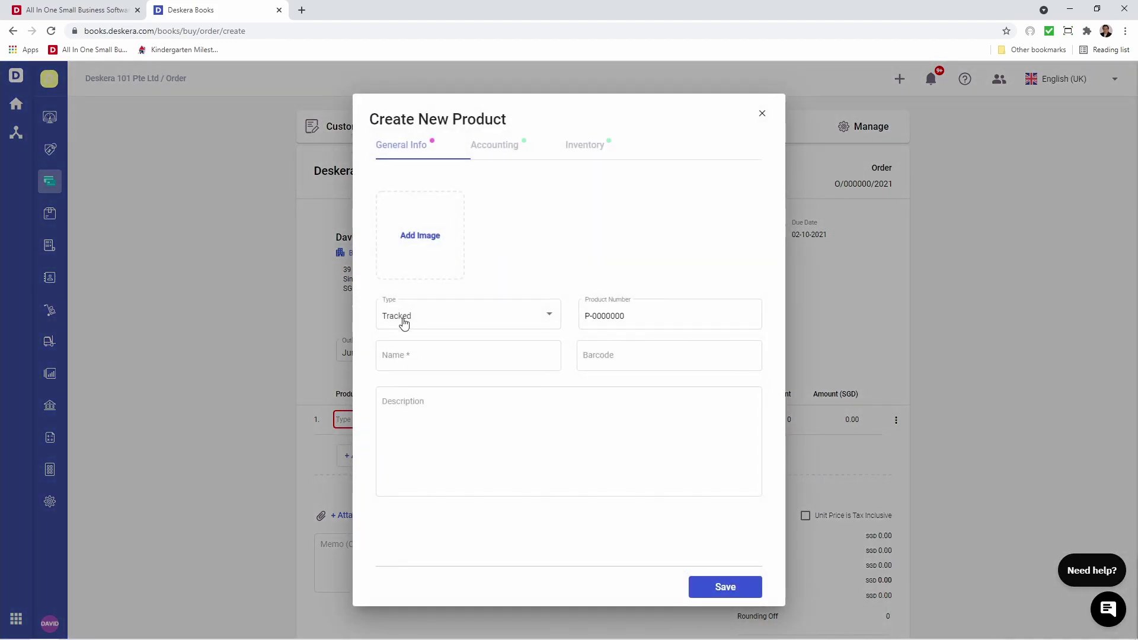
{"action": "left_click", "coordinate": [404, 322]}
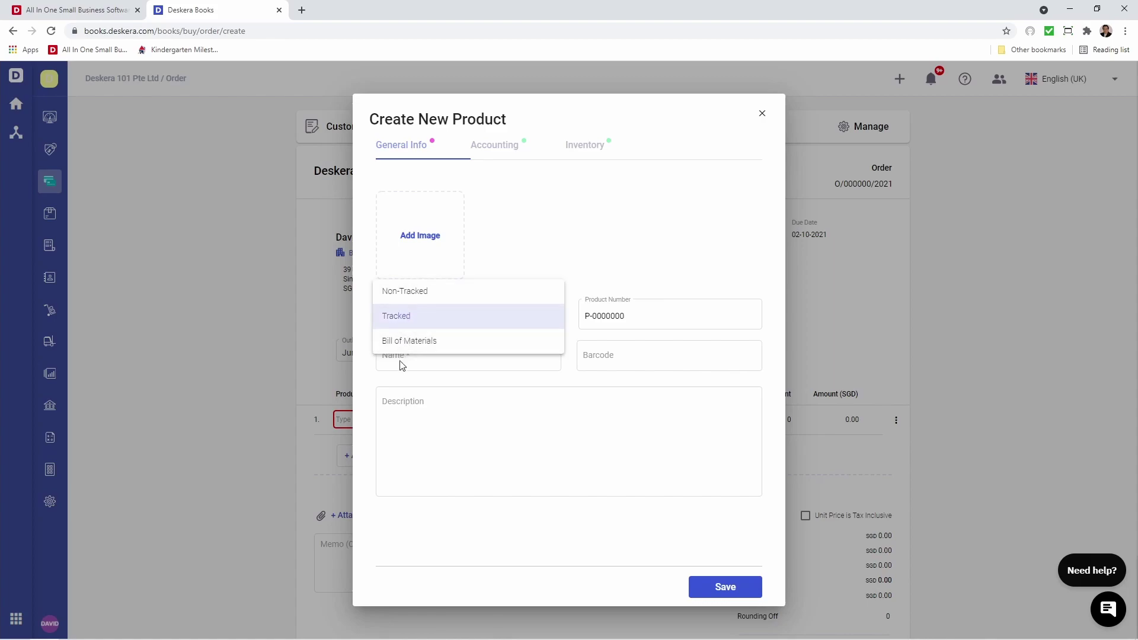
{"action": "left_click", "coordinate": [395, 320]}
{"action": "left_click", "coordinate": [394, 361]}
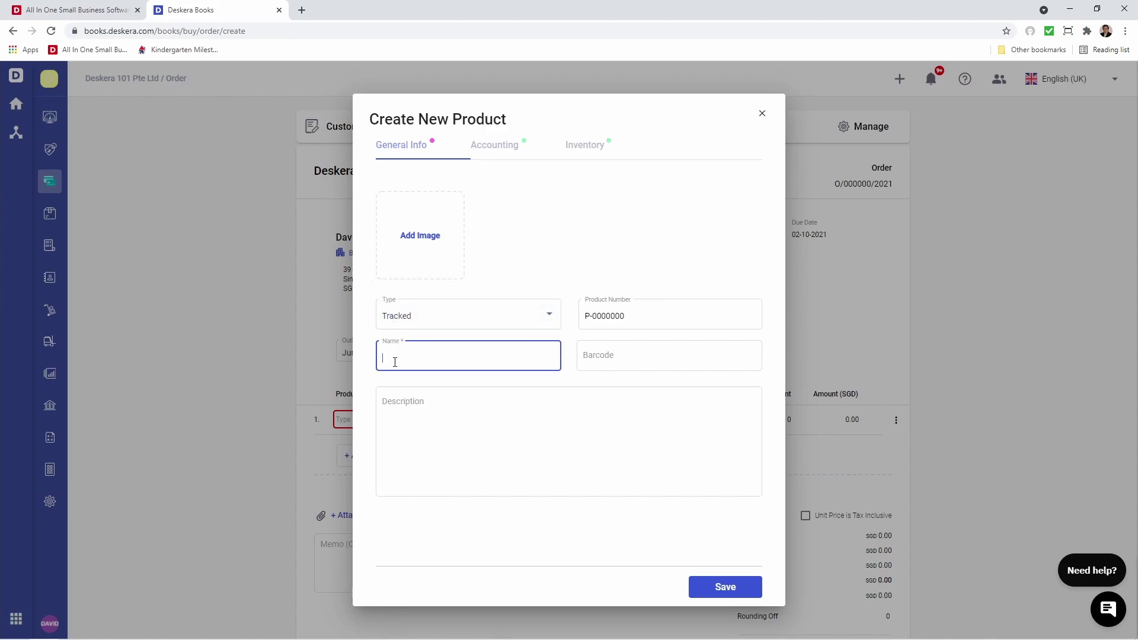
{"action": "type", "text": "Coffee Cup"}
{"action": "left_click_drag", "start_coordinate": [430, 357], "coordinate": [382, 356]}
{"action": "key", "text": "ctrl+c"}
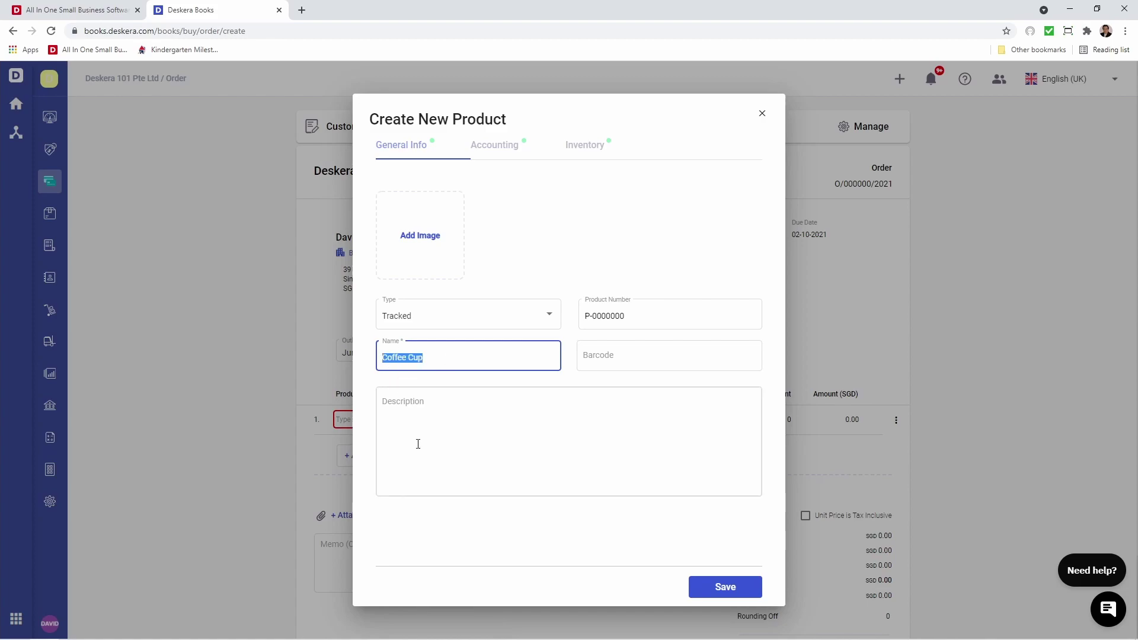
{"action": "left_click", "coordinate": [412, 415]}
{"action": "key", "text": "ctrl+v"}
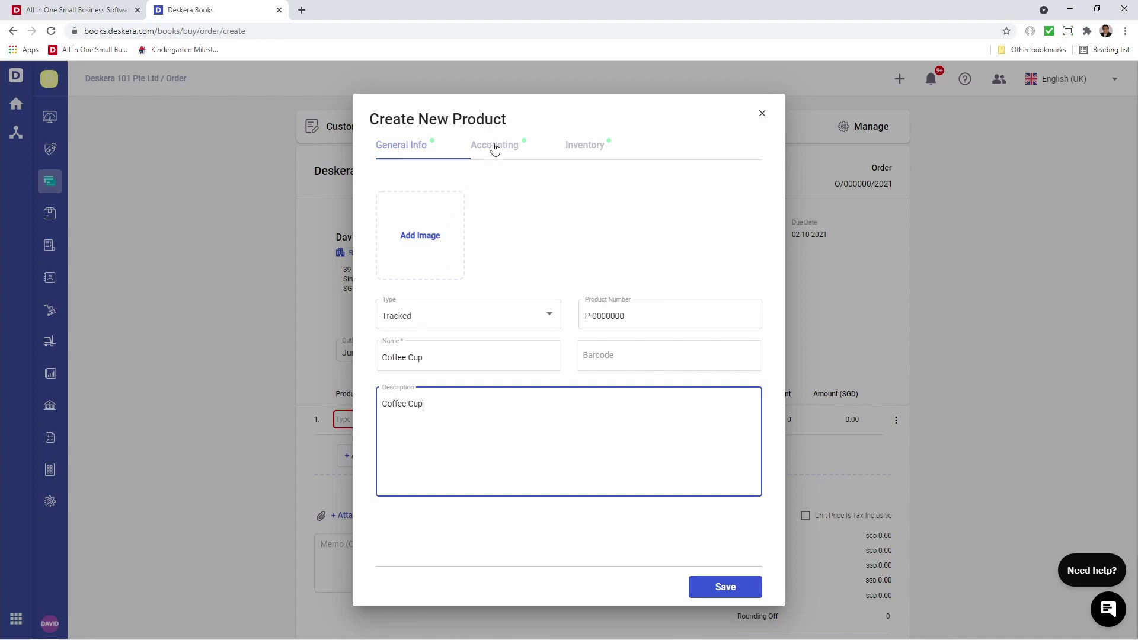
Set Coffee Cup's purchase price to 1.00 and sales price to 10.00.
{"action": "left_click", "coordinate": [495, 147]}
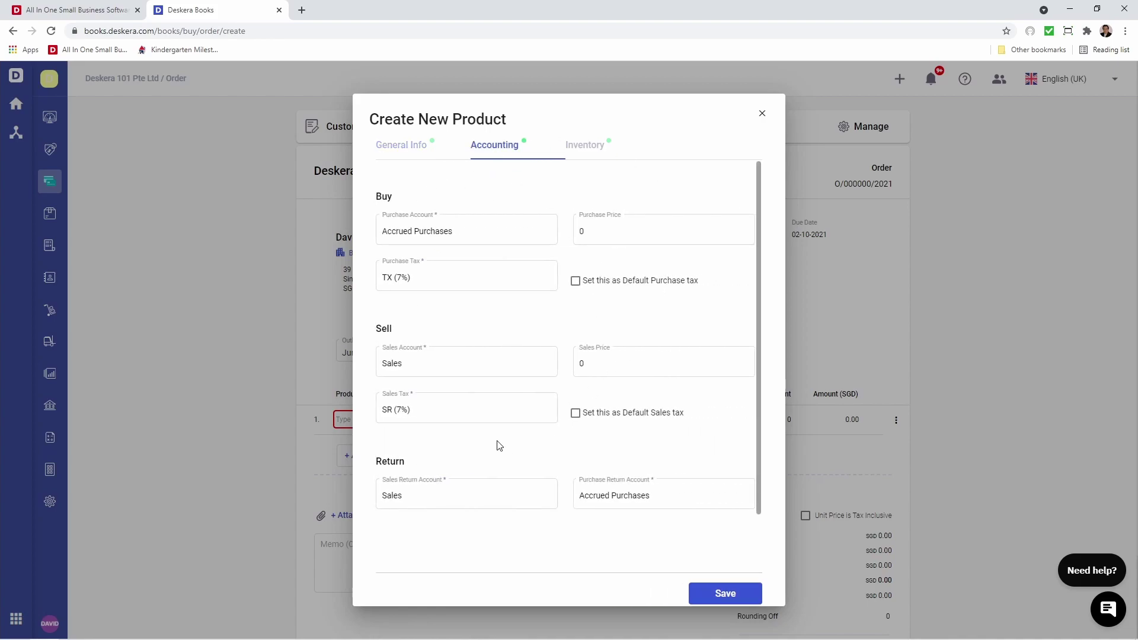
{"action": "left_click", "coordinate": [623, 231]}
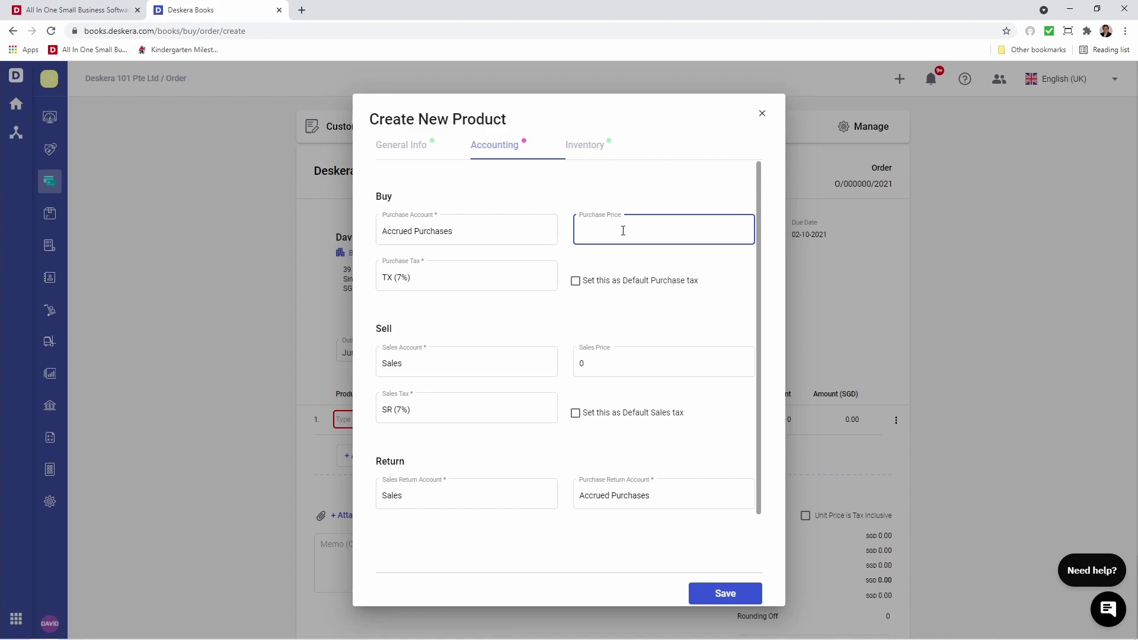
{"action": "left_click", "coordinate": [604, 361]}
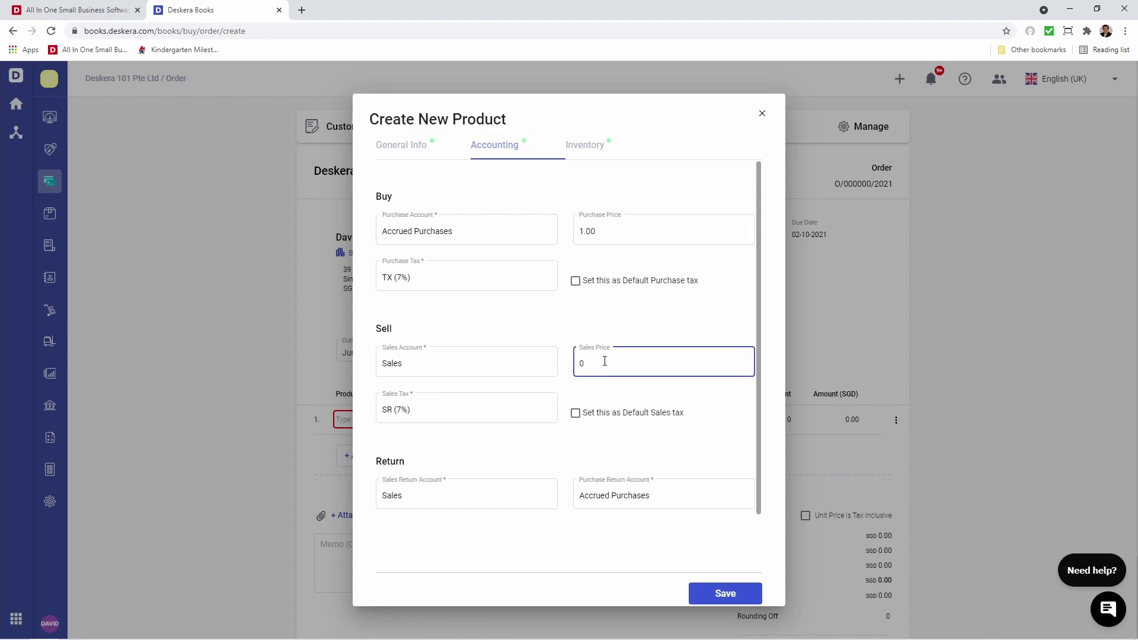
{"action": "type", "text": "10"}
{"action": "left_click", "coordinate": [514, 440]}
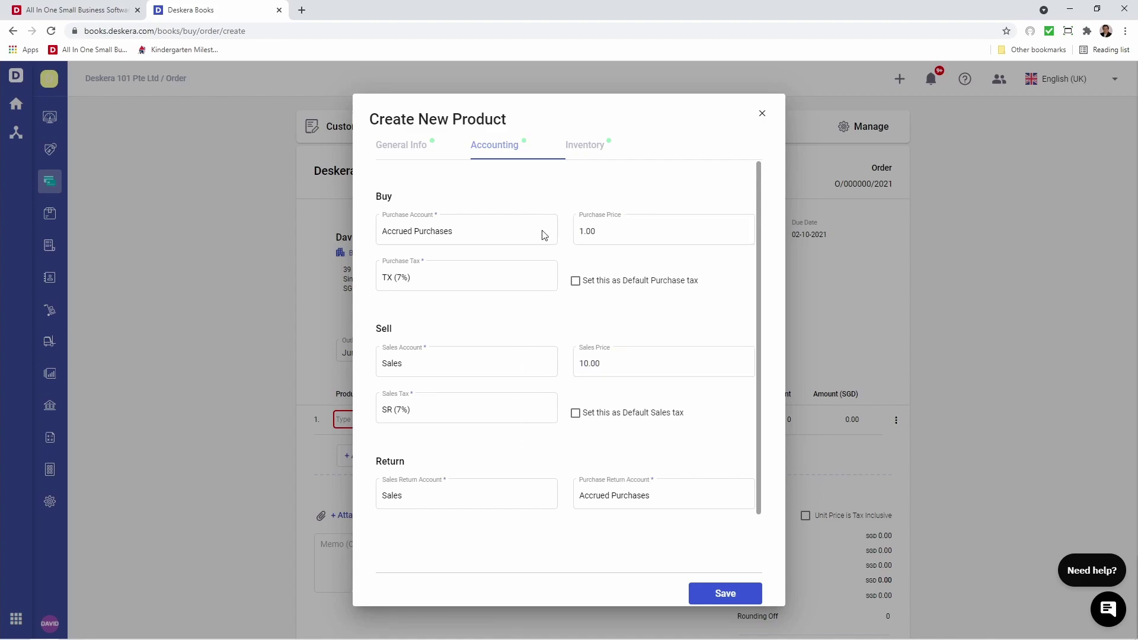
Measure Coffee Cup in PIECES, enable multiple UOM, and save the product to the order.
{"action": "left_click", "coordinate": [581, 152]}
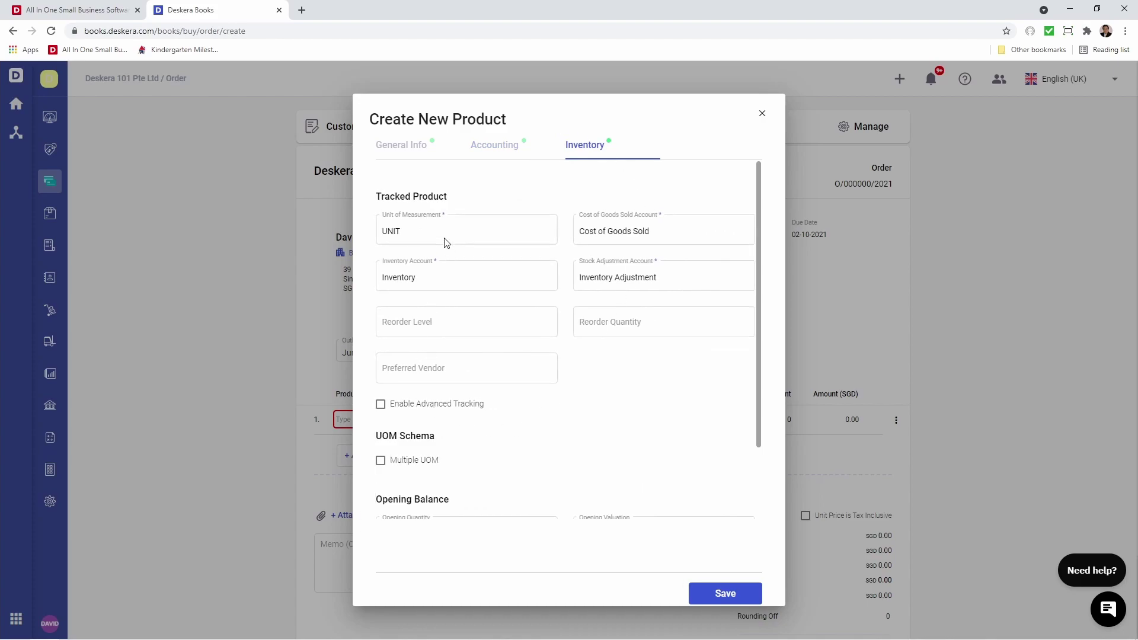
{"action": "left_click", "coordinate": [428, 241]}
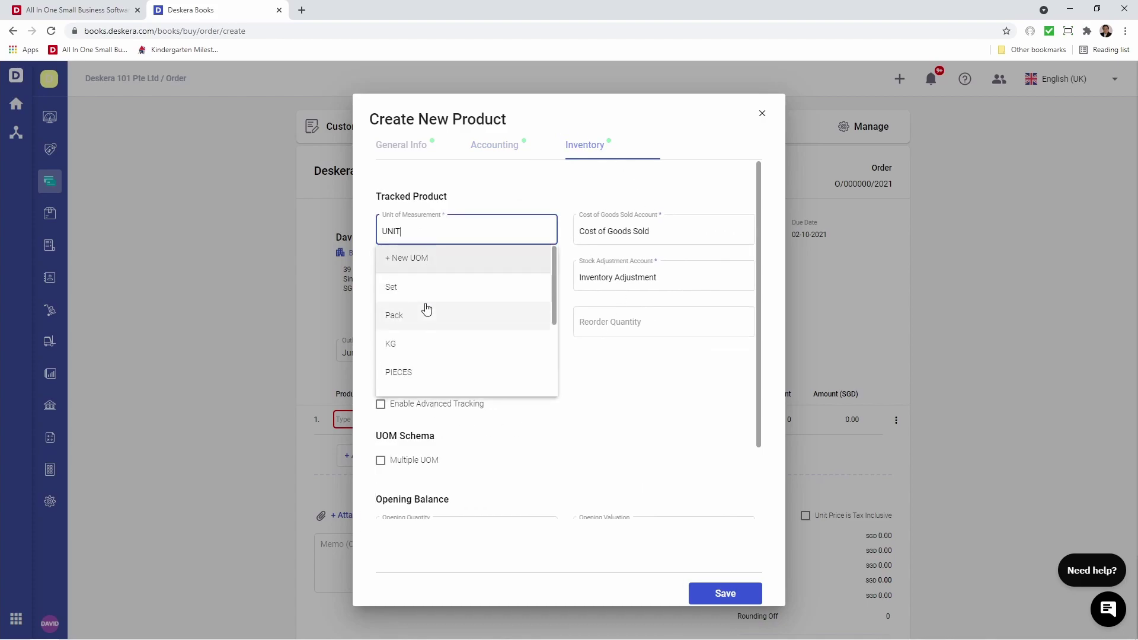
{"action": "left_click", "coordinate": [415, 372]}
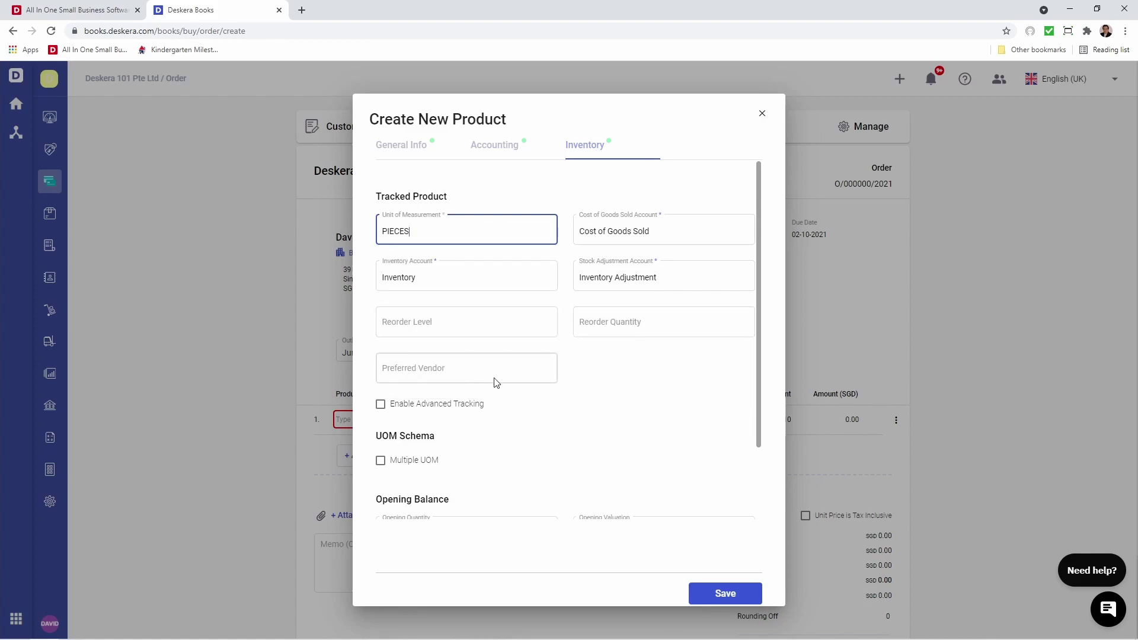
{"action": "scroll", "coordinate": [464, 436], "scroll_direction": "down", "scroll_amount": 3}
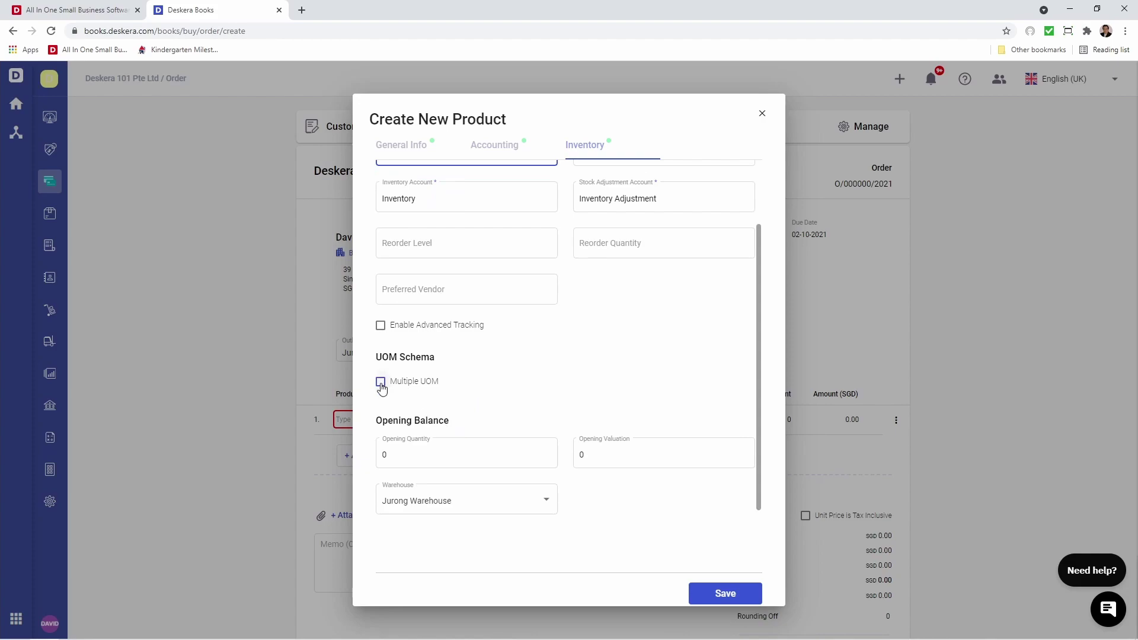
{"action": "left_click", "coordinate": [380, 382]}
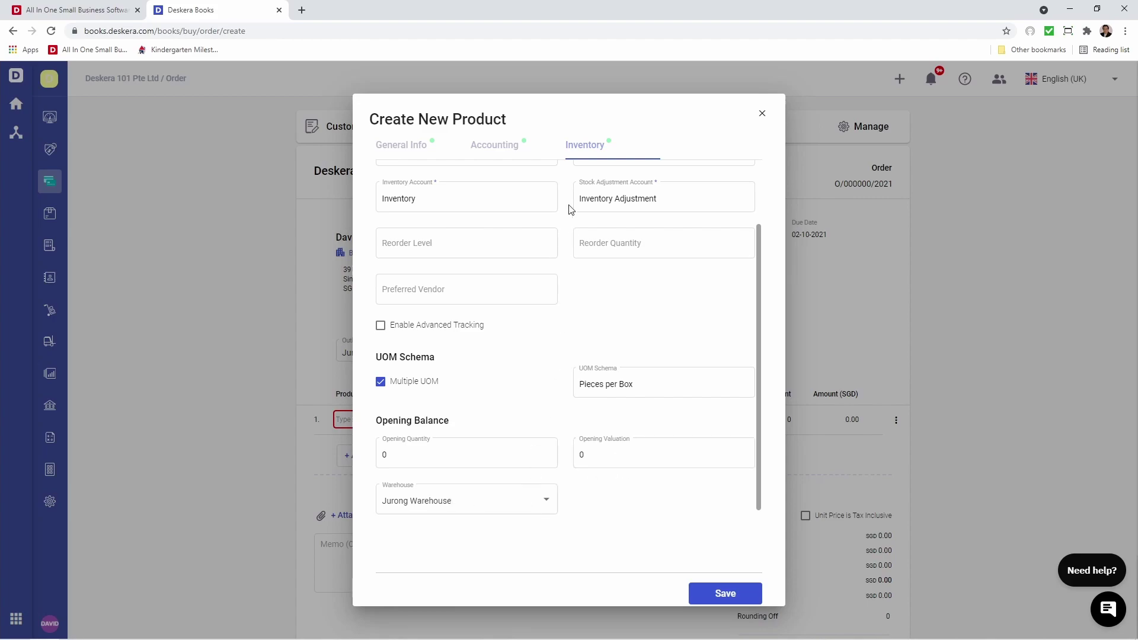
{"action": "scroll", "coordinate": [579, 350], "scroll_direction": "up", "scroll_amount": 2}
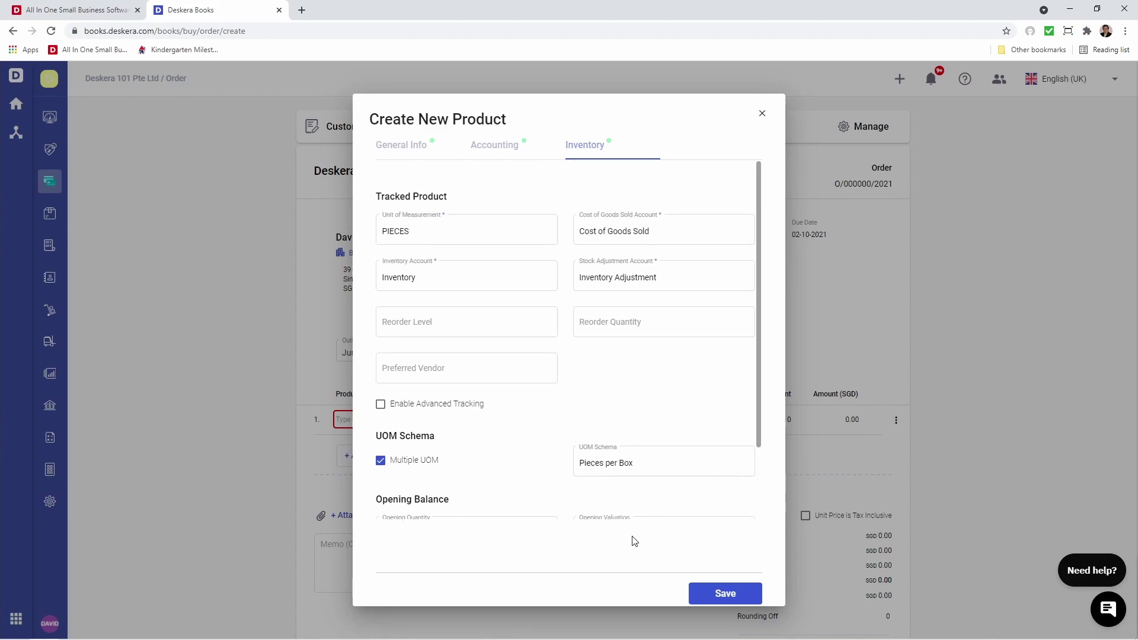
{"action": "left_click", "coordinate": [706, 603]}
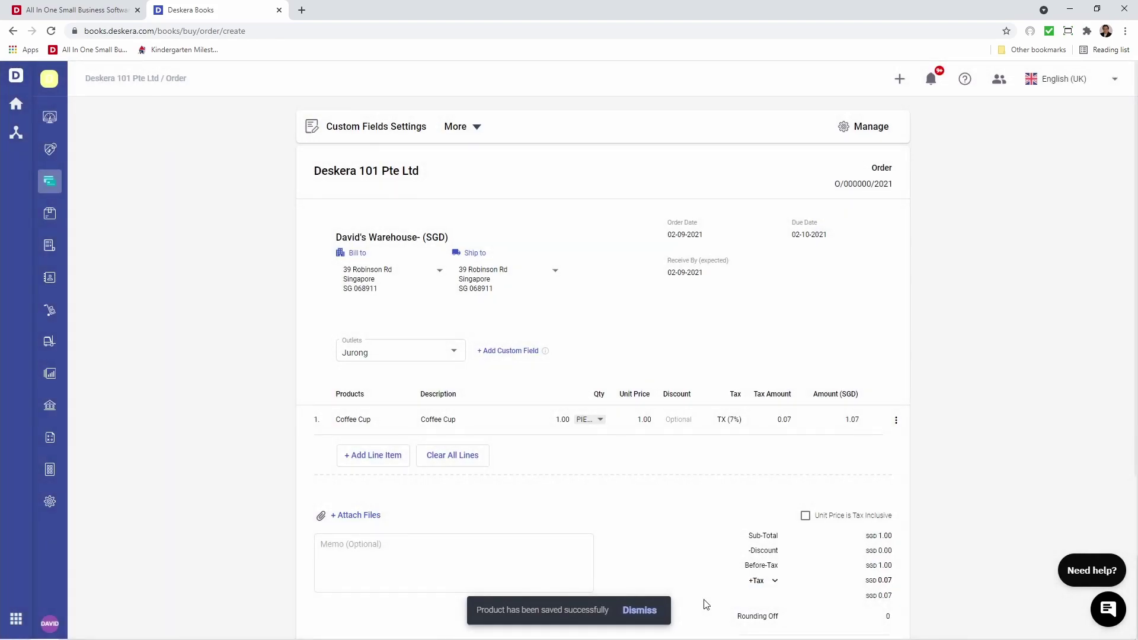
Add Milk and Laptop as the second and third order lines.
{"action": "left_click", "coordinate": [400, 456]}
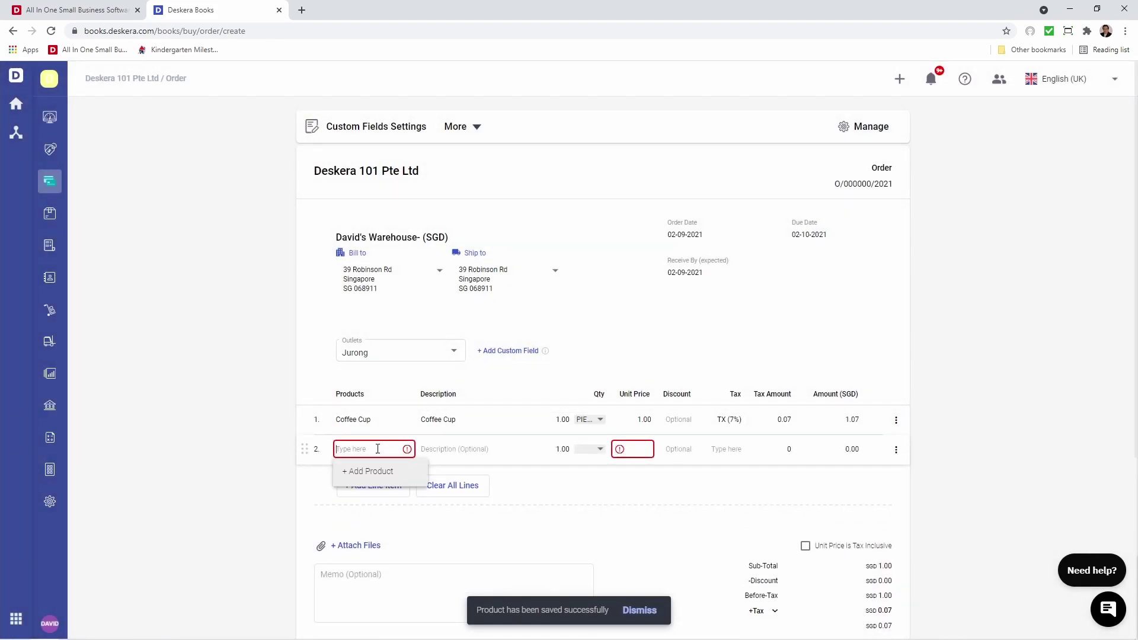
{"action": "type", "text": "Milk"}
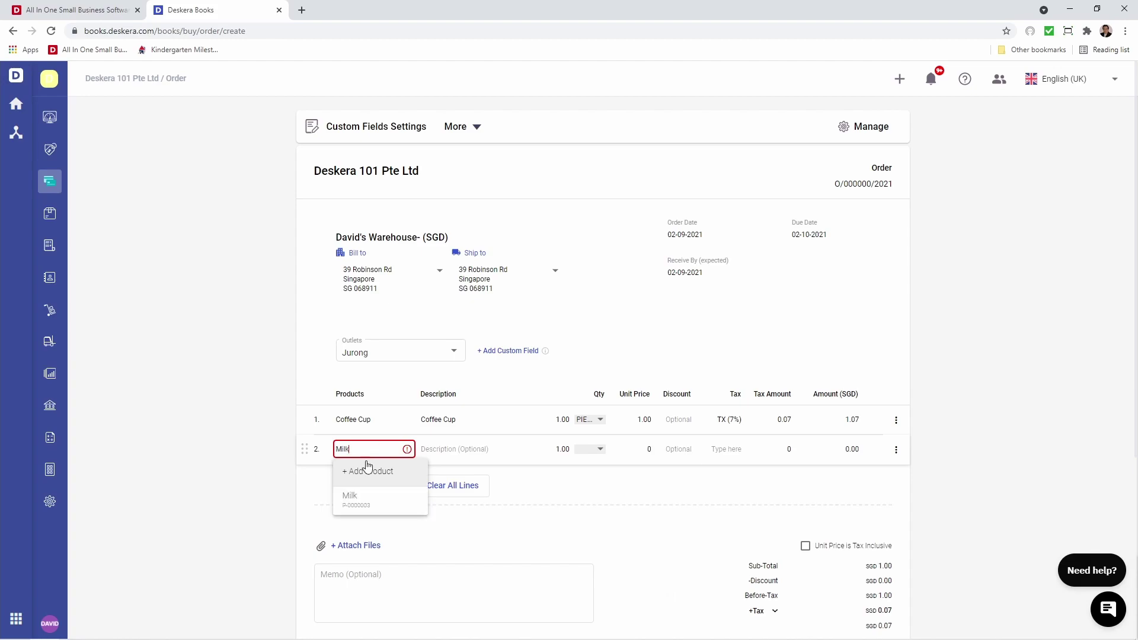
{"action": "left_click", "coordinate": [355, 503]}
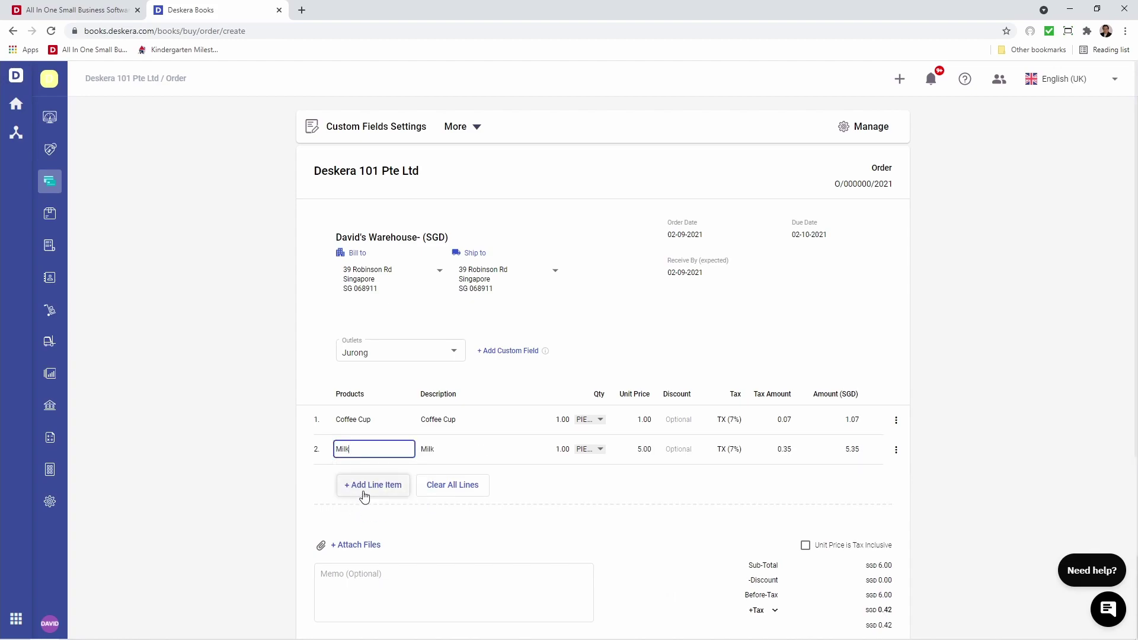
{"action": "left_click", "coordinate": [364, 497]}
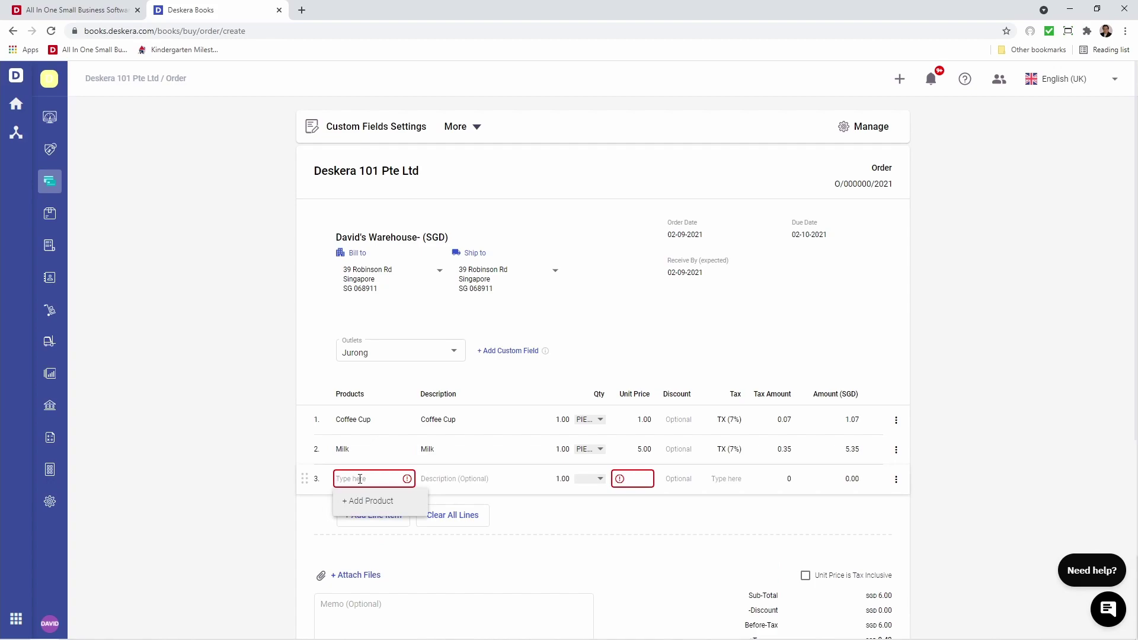
{"action": "type", "text": "Laptop"}
{"action": "left_click", "coordinate": [371, 526]}
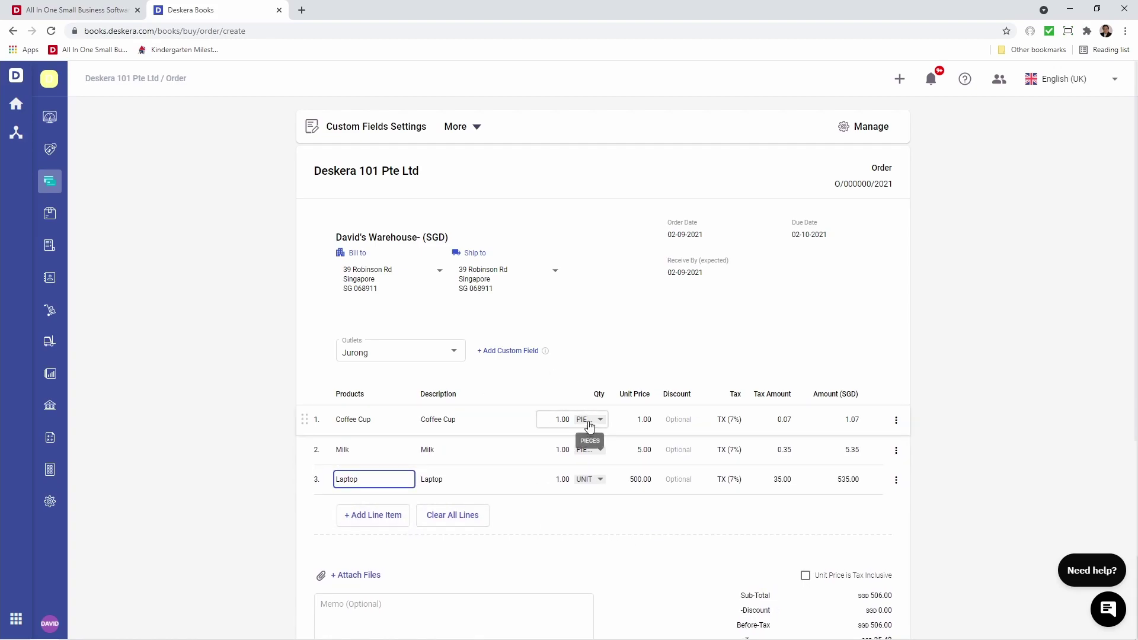
Change the Coffee Cup line to 5 BOX.
{"action": "left_click", "coordinate": [560, 423]}
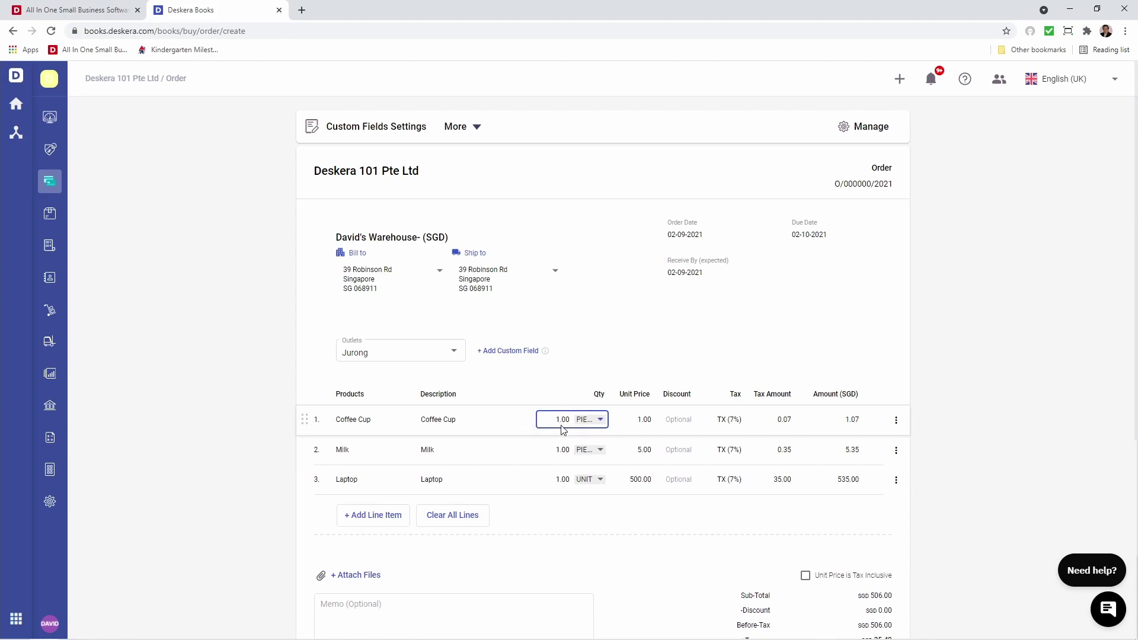
{"action": "type", "text": "5"}
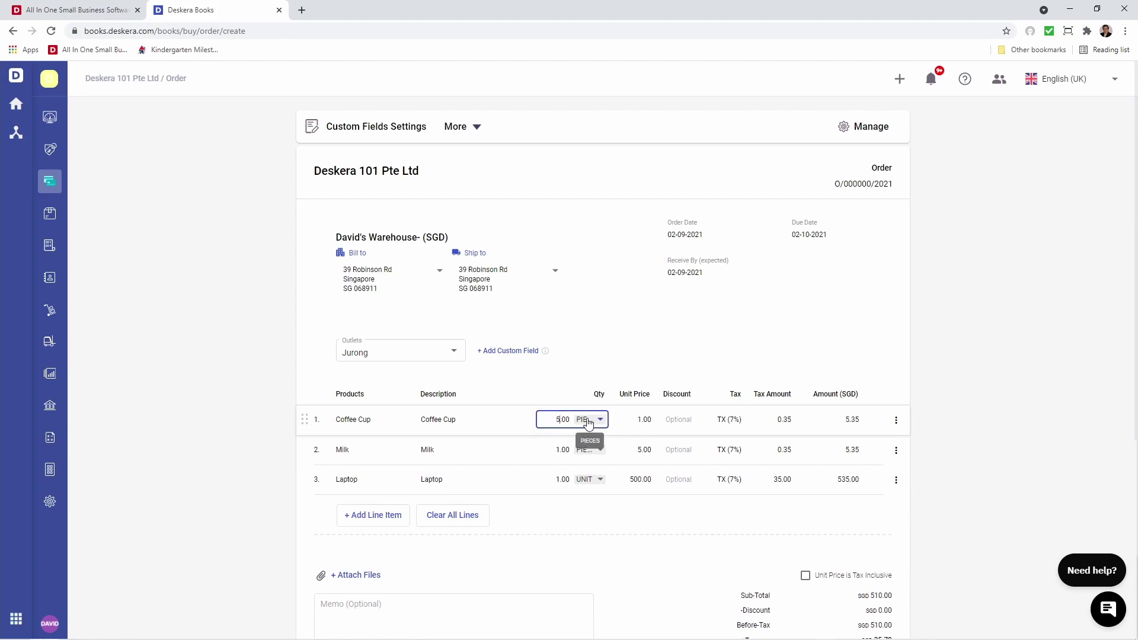
{"action": "left_click", "coordinate": [585, 419]}
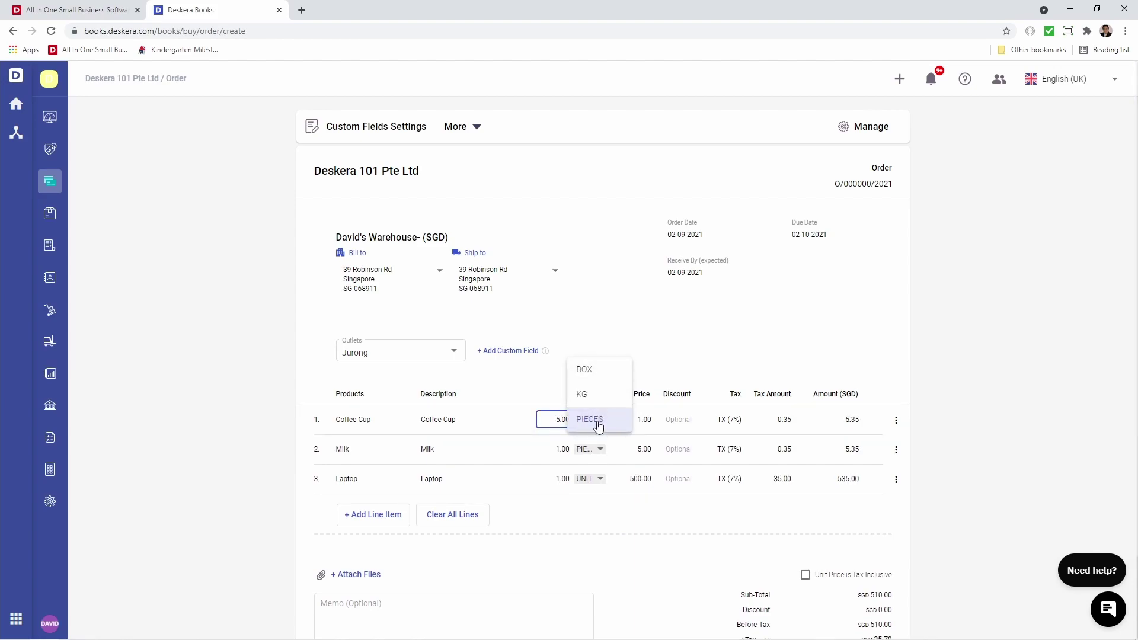
{"action": "left_click", "coordinate": [598, 376]}
Try a 100% Coffee Cup discount, clear it, and review the line's tax and extra options.
{"action": "left_click", "coordinate": [679, 421]}
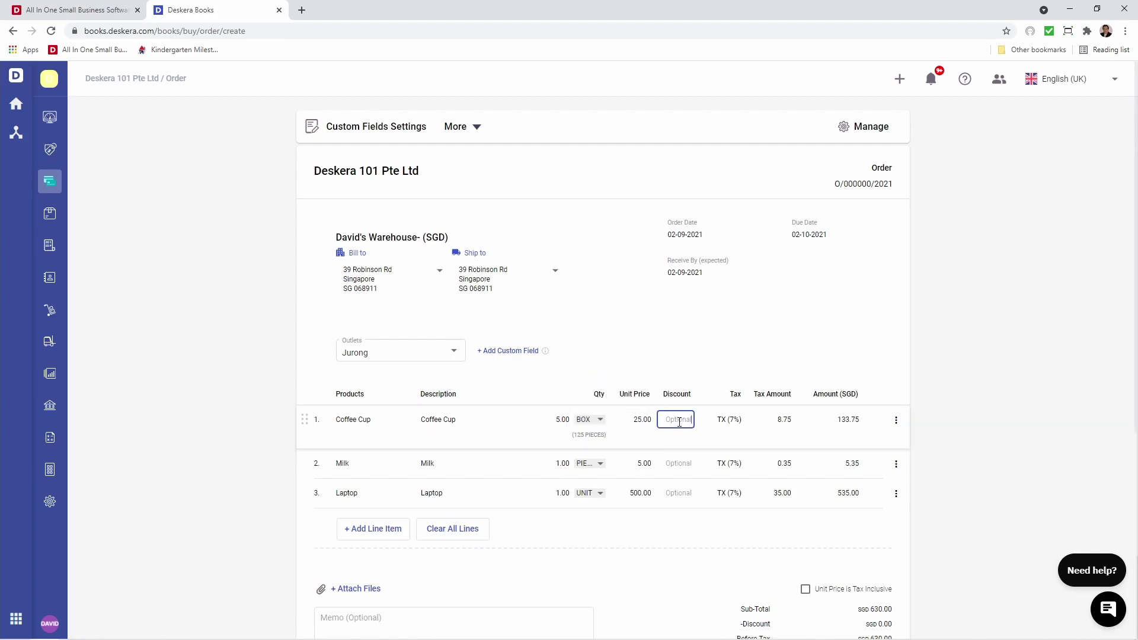
{"action": "type", "text": "100%"}
{"action": "key", "text": "BackSpace"}
{"action": "key", "text": "BackSpace"}
{"action": "key", "text": "BackSpace"}
{"action": "left_click", "coordinate": [712, 423]}
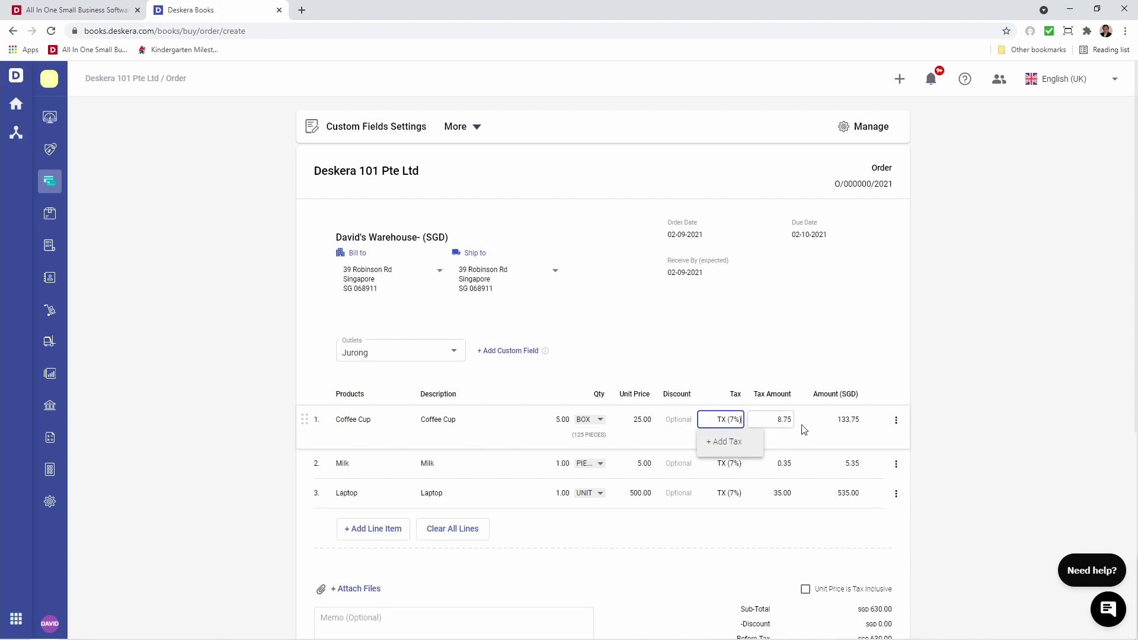
{"action": "left_click", "coordinate": [894, 422]}
{"action": "left_click", "coordinate": [894, 421]}
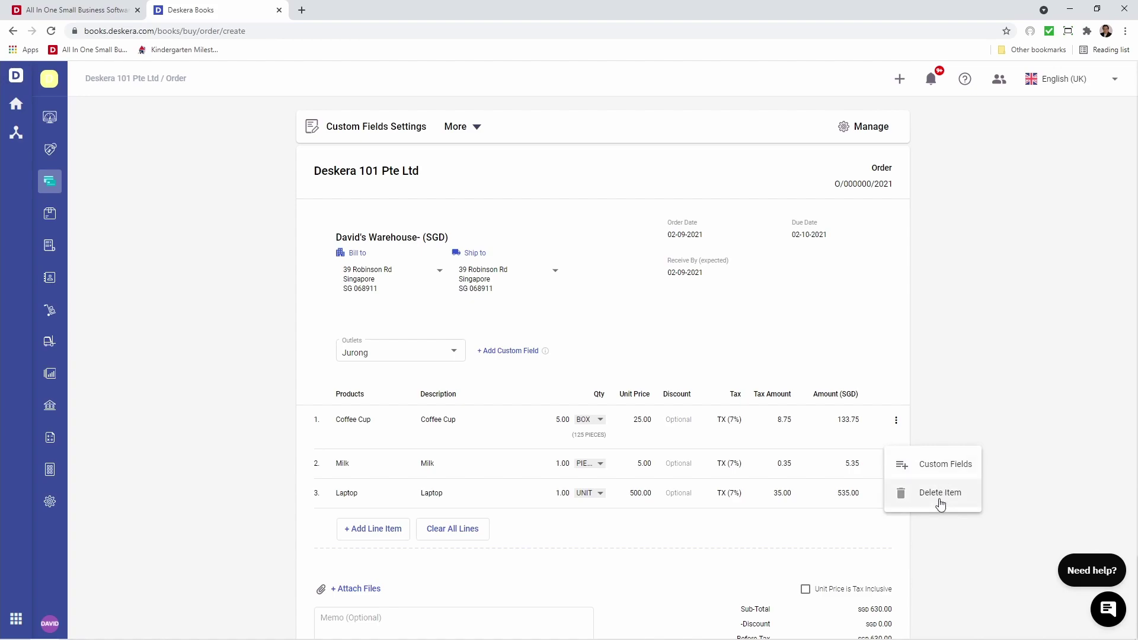
{"action": "scroll", "coordinate": [728, 550], "scroll_direction": "down", "scroll_amount": 3}
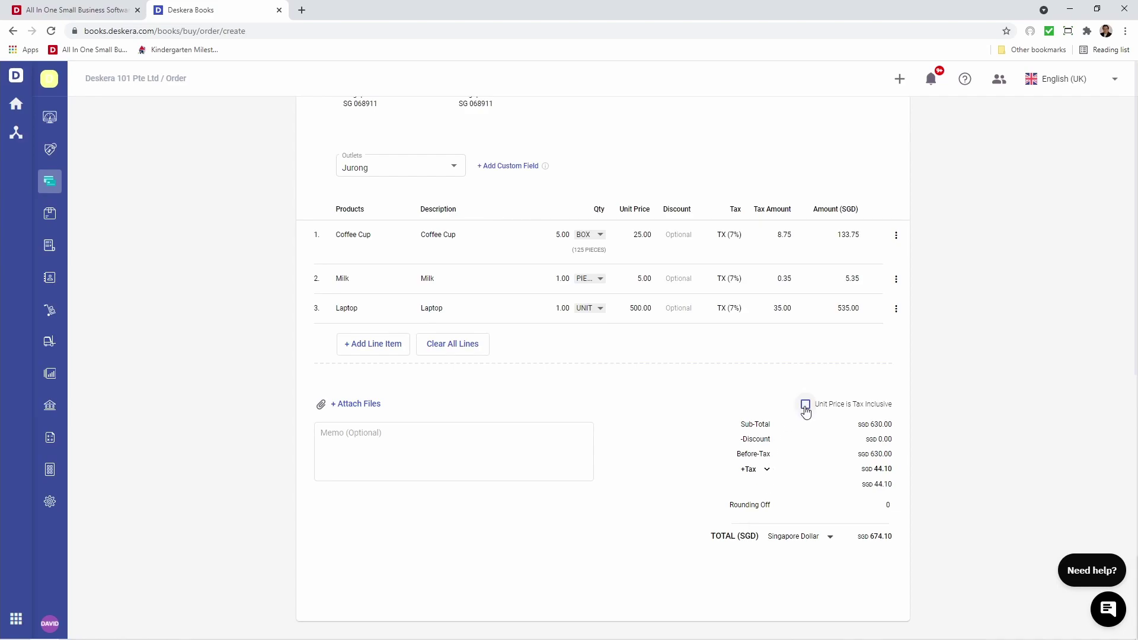
Tick Unit Price is Tax Inclusive for a 630.00 total, enter 'Memo', and open Custom Fields Settings.
{"action": "left_click", "coordinate": [806, 405]}
{"action": "left_click", "coordinate": [634, 236]}
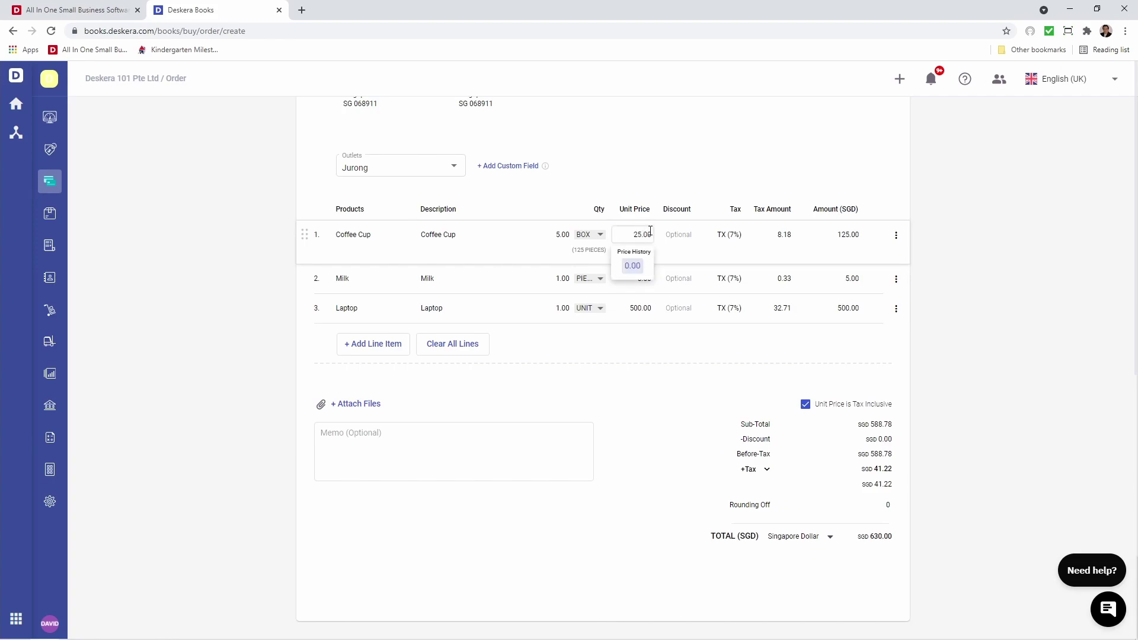
{"action": "key", "text": "Escape"}
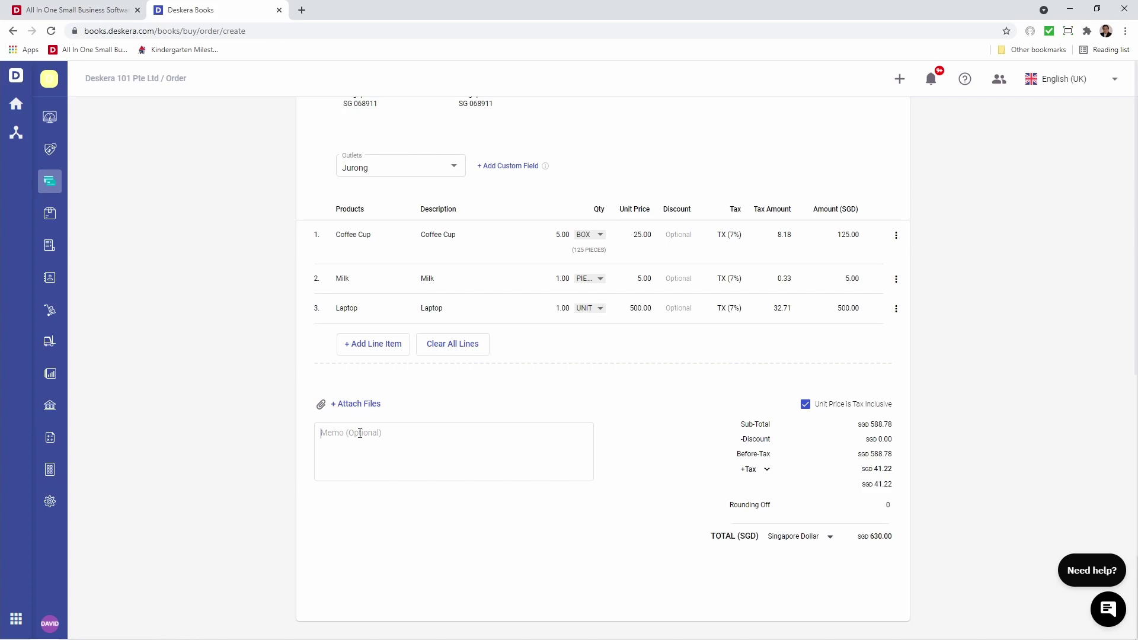
{"action": "type", "text": "Memo"}
{"action": "scroll", "coordinate": [361, 433], "scroll_direction": "up", "scroll_amount": 4}
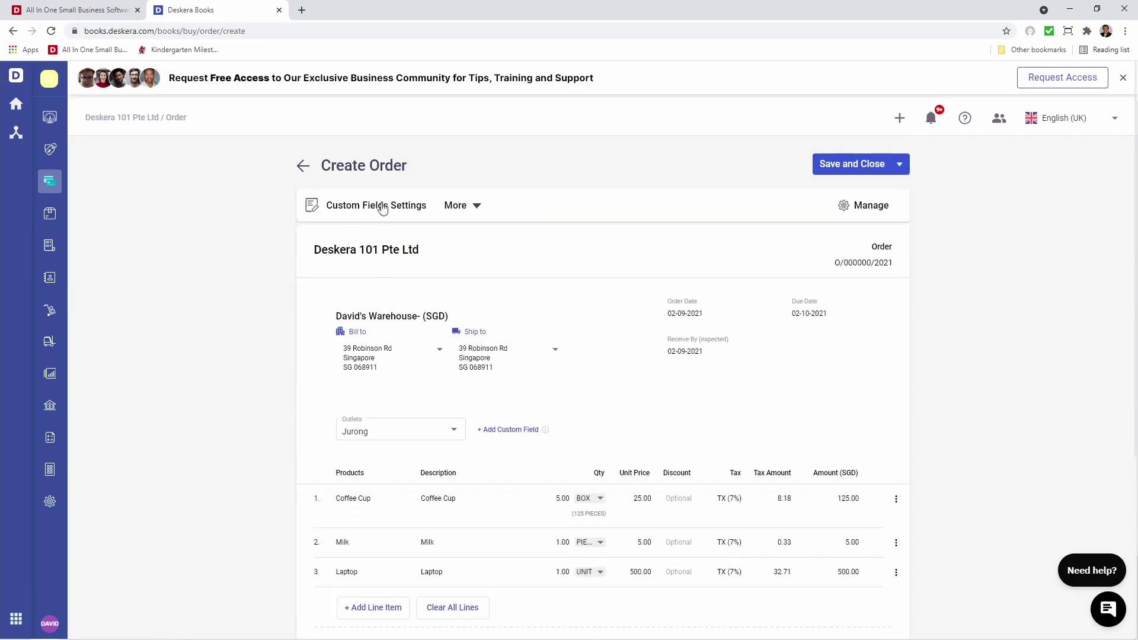
{"action": "left_click", "coordinate": [374, 209]}
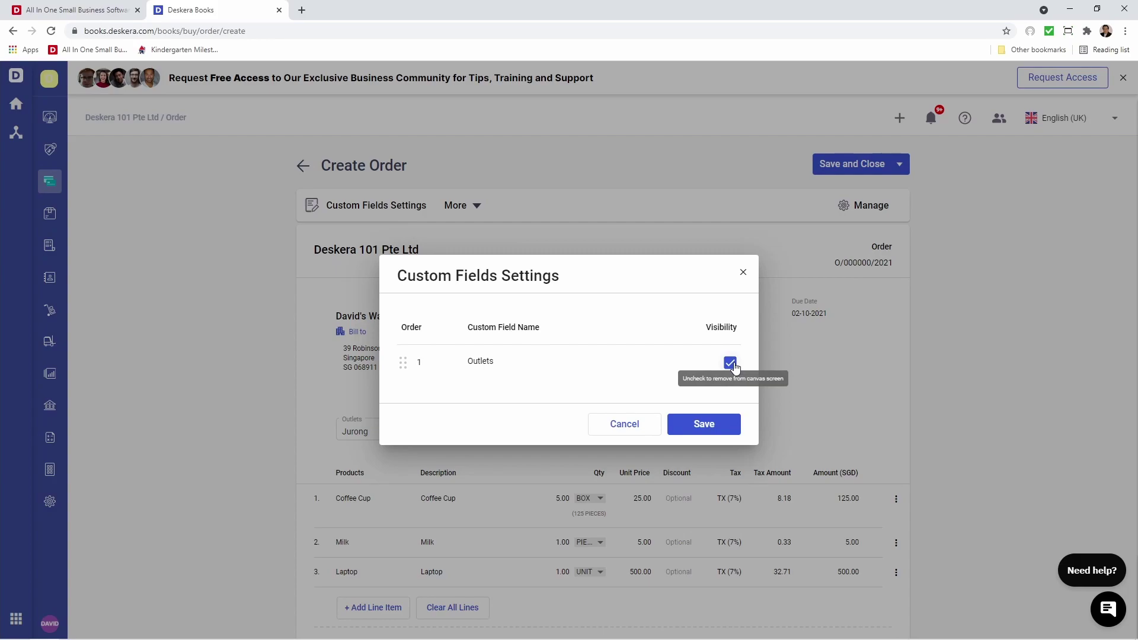
Cancel Custom Fields Settings and Multi-Currency Options, keeping the order in Singapore Dollar (SGD).
{"action": "left_click", "coordinate": [636, 425]}
{"action": "left_click", "coordinate": [453, 205]}
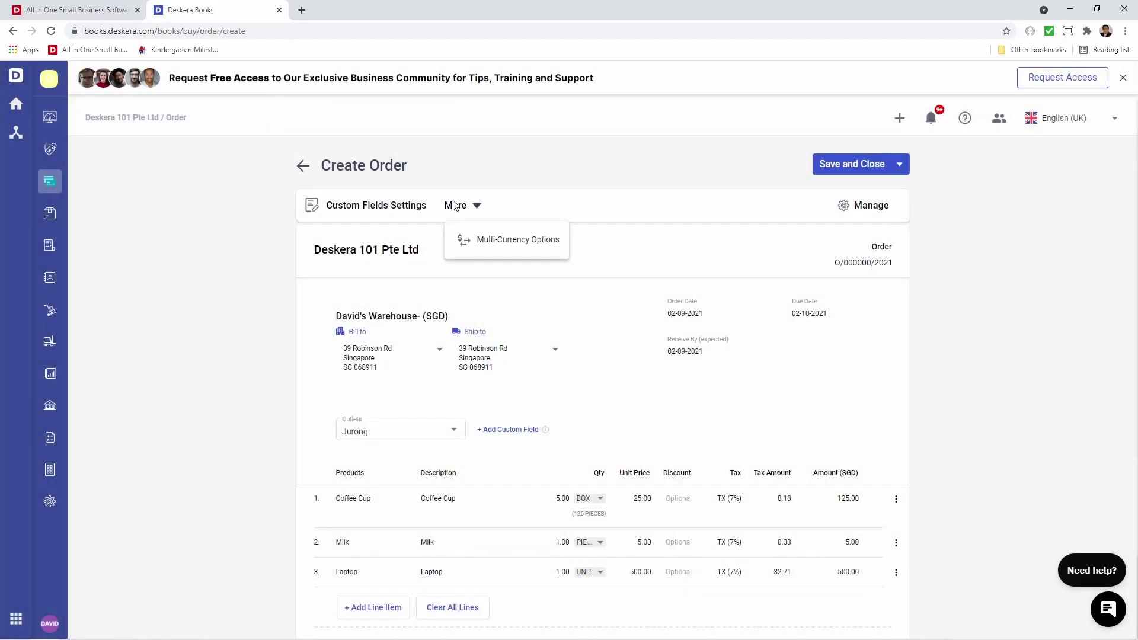
{"action": "left_click", "coordinate": [483, 247]}
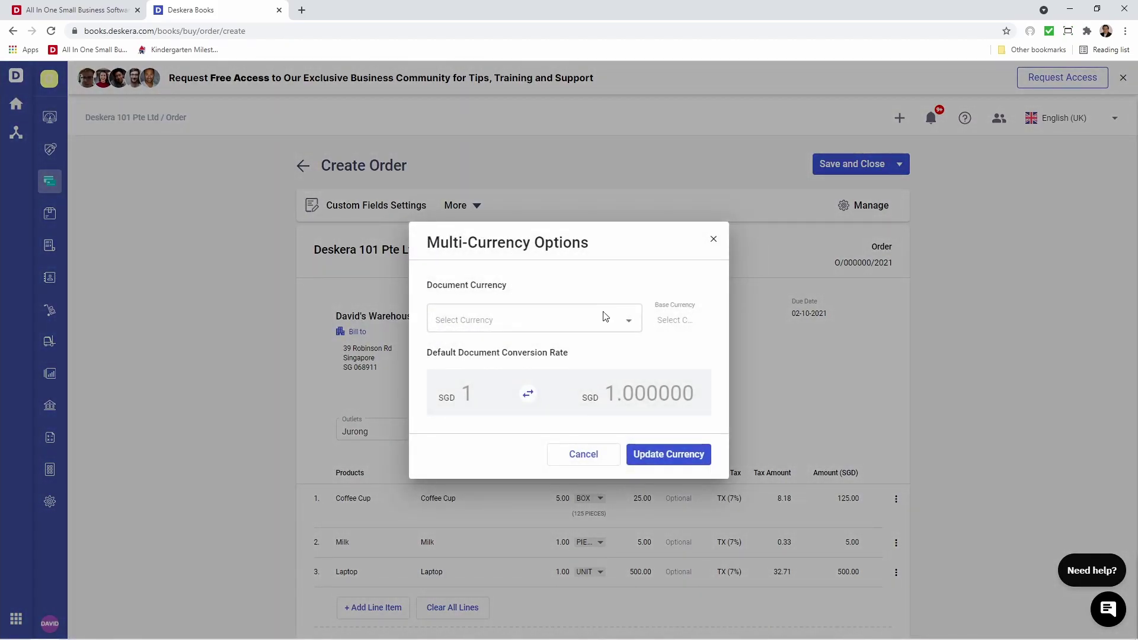
{"action": "left_click", "coordinate": [618, 323]}
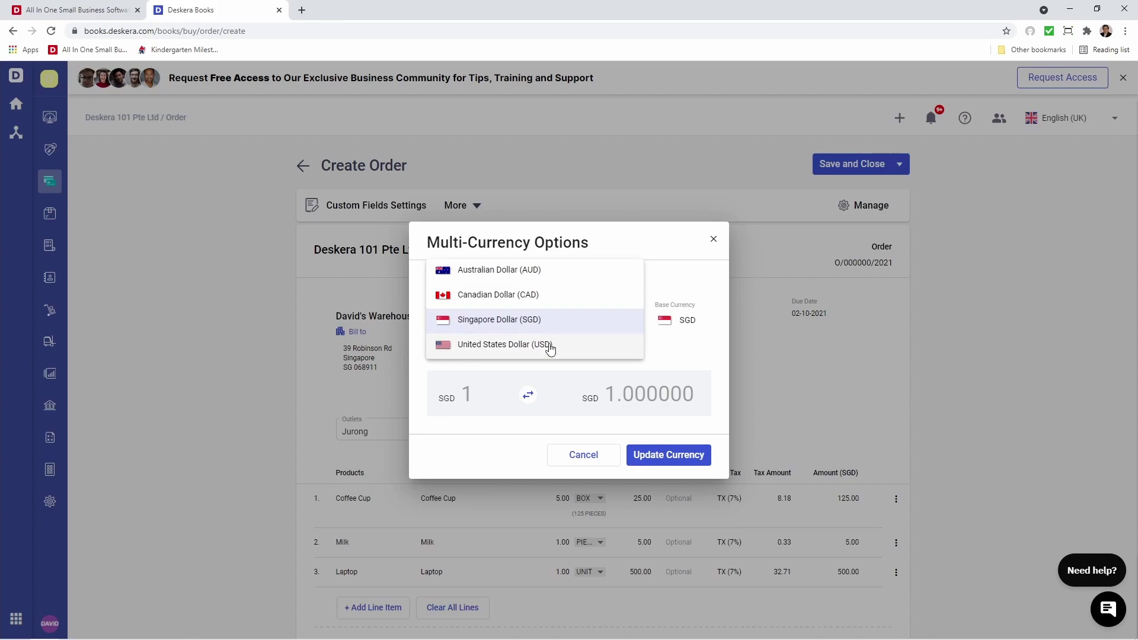
{"action": "left_click", "coordinate": [546, 320]}
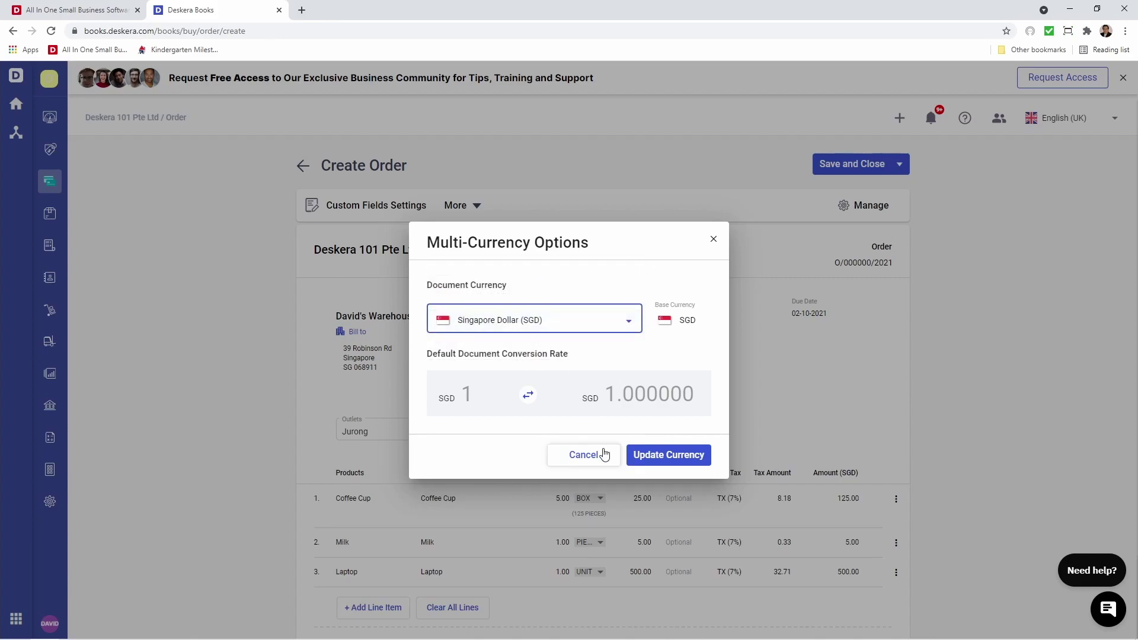
{"action": "left_click", "coordinate": [587, 455]}
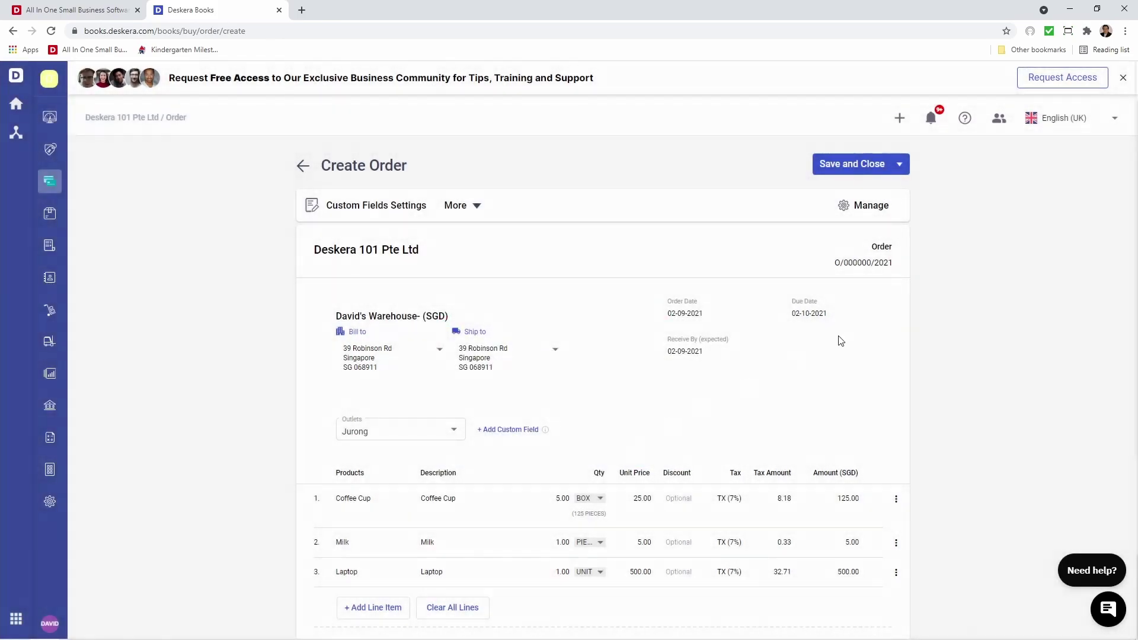
{"action": "left_click", "coordinate": [862, 269]}
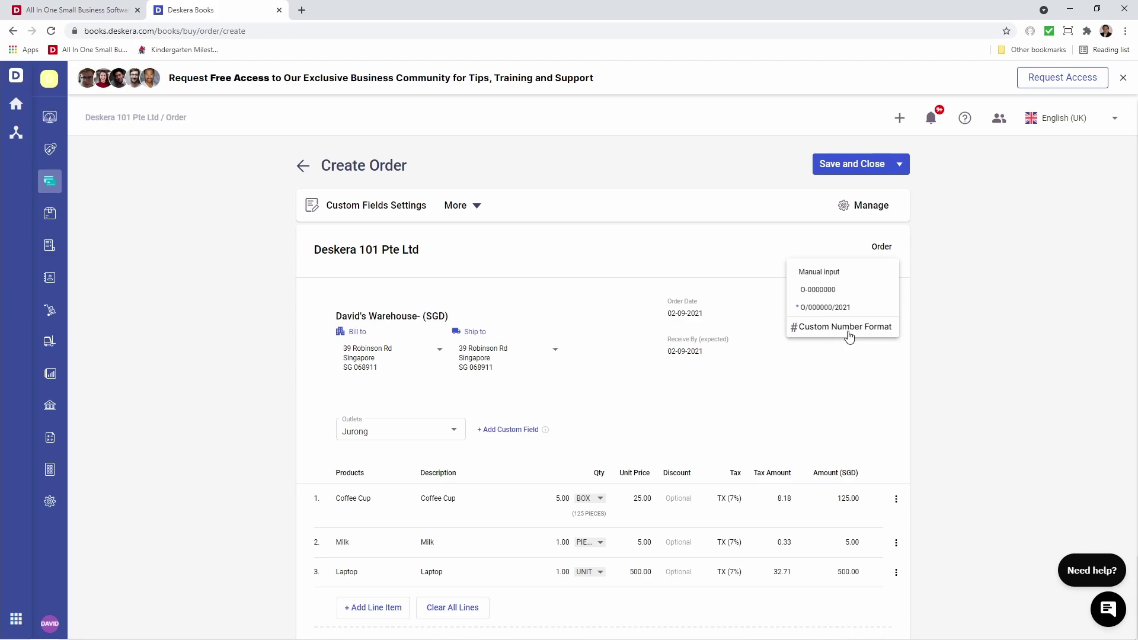
{"action": "left_click", "coordinate": [881, 368]}
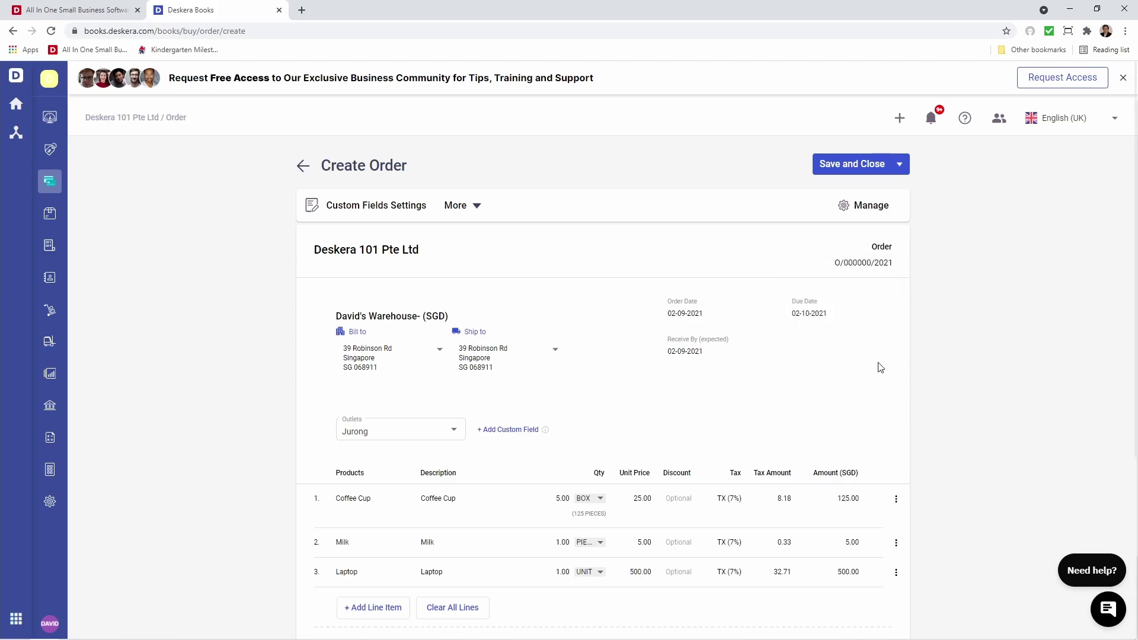
{"action": "left_click", "coordinate": [854, 211]}
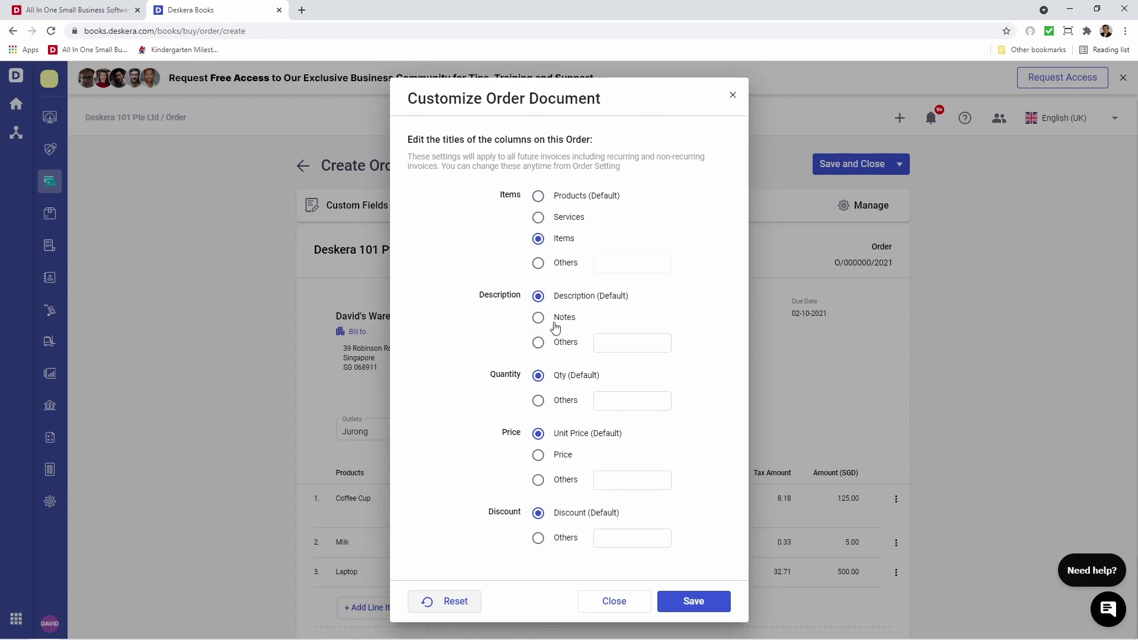
{"action": "left_click", "coordinate": [539, 343]}
{"action": "left_click", "coordinate": [615, 340]}
{"action": "type", "text": "Info"}
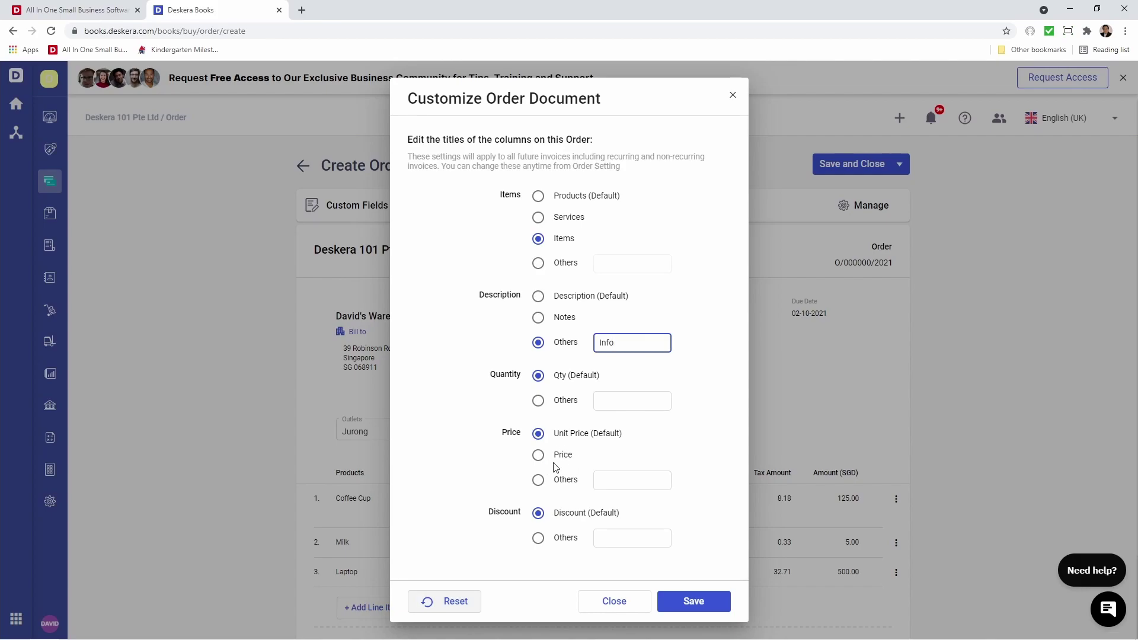
{"action": "left_click", "coordinate": [537, 457]}
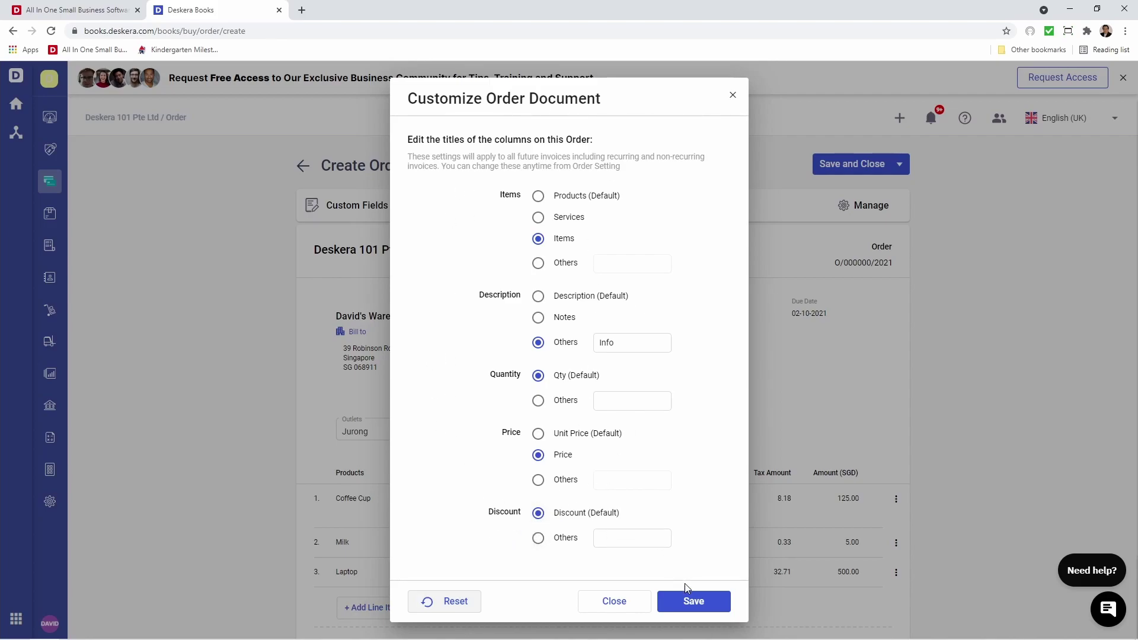
{"action": "left_click", "coordinate": [694, 602]}
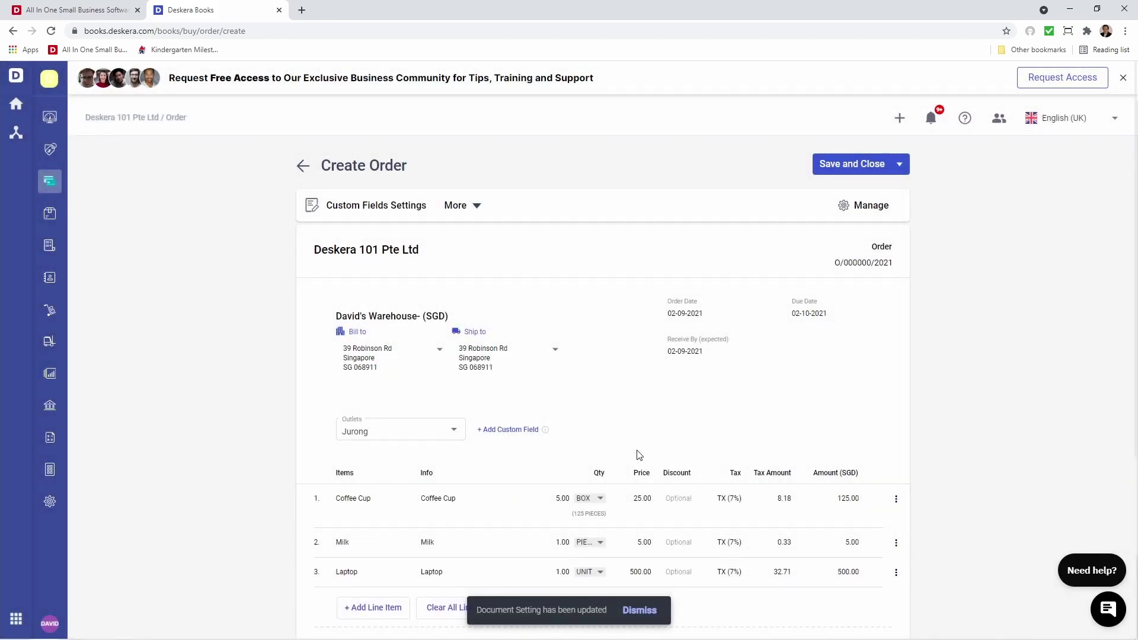
{"action": "left_click", "coordinate": [858, 211]}
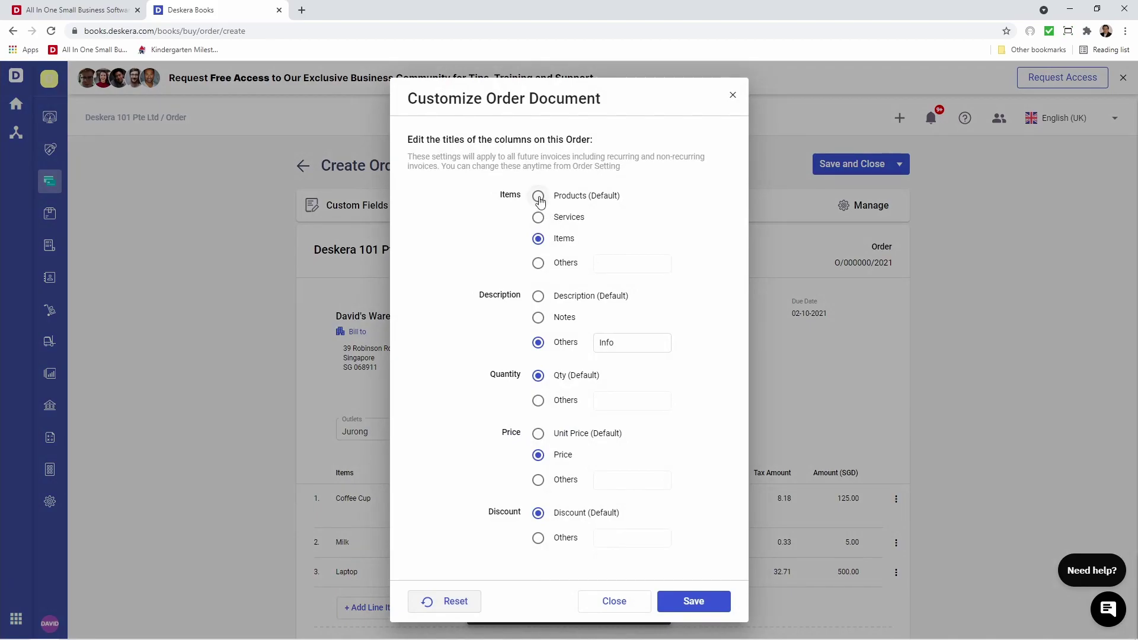
{"action": "left_click", "coordinate": [539, 197]}
{"action": "left_click", "coordinate": [538, 297]}
{"action": "left_click", "coordinate": [538, 433]}
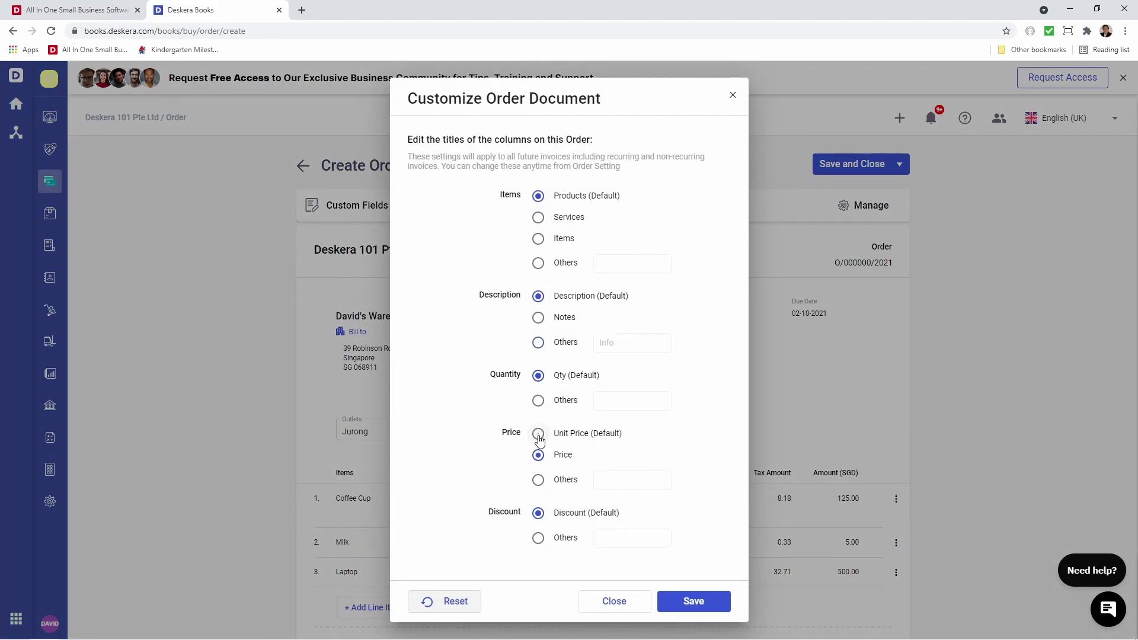
{"action": "left_click", "coordinate": [676, 607]}
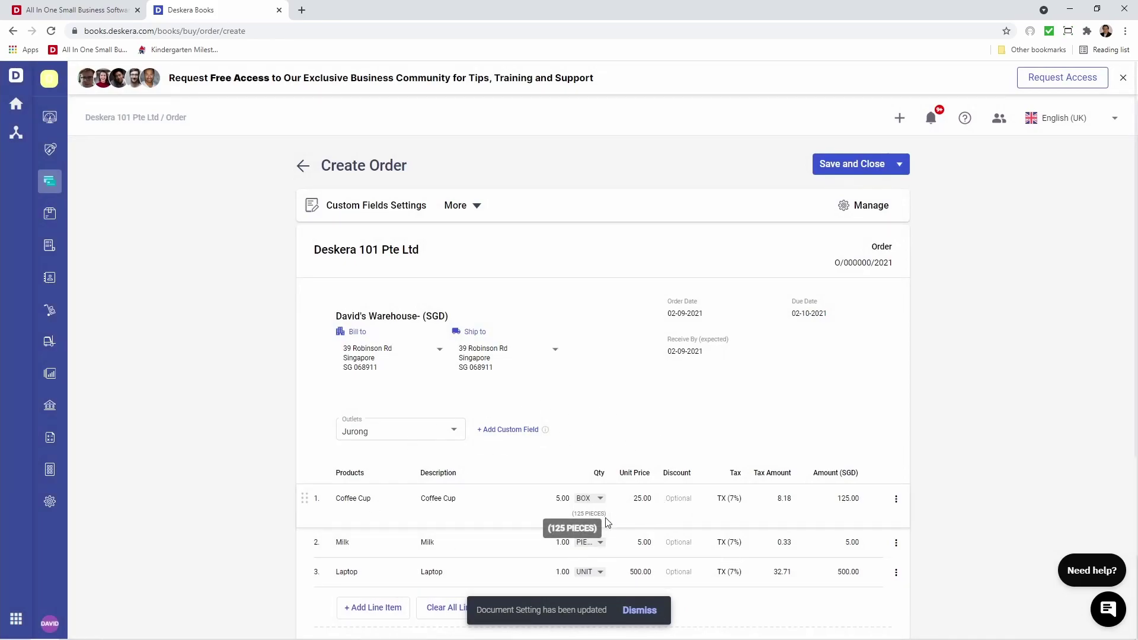
Save and close order O/000001/2021, then bring up its Quick Actions menu.
{"action": "left_click", "coordinate": [860, 165]}
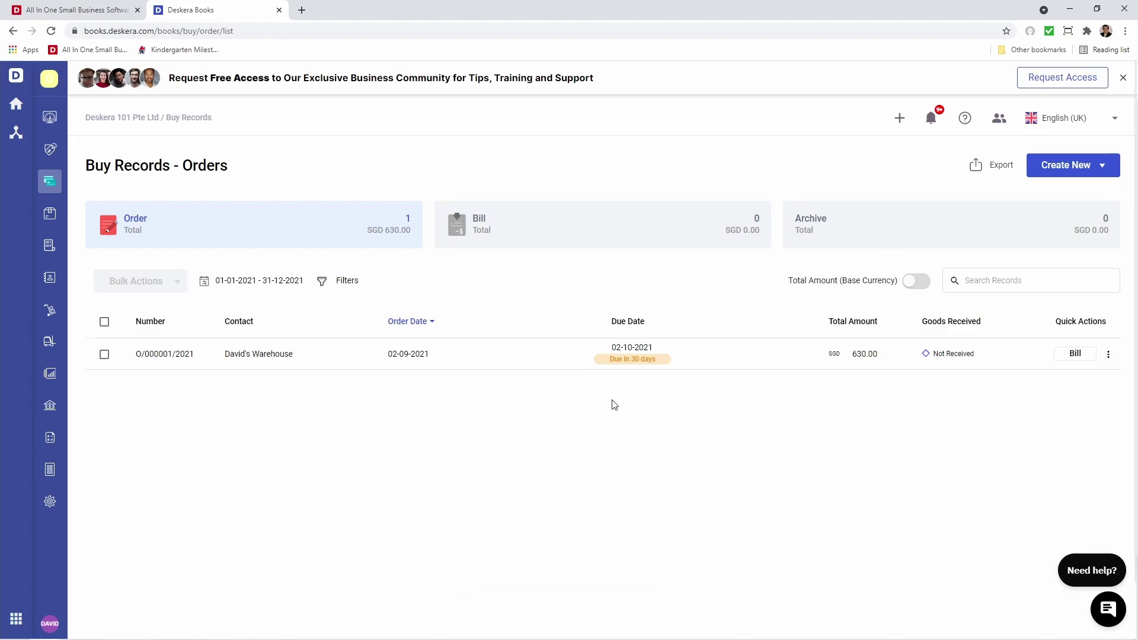
{"action": "left_click", "coordinate": [1108, 354]}
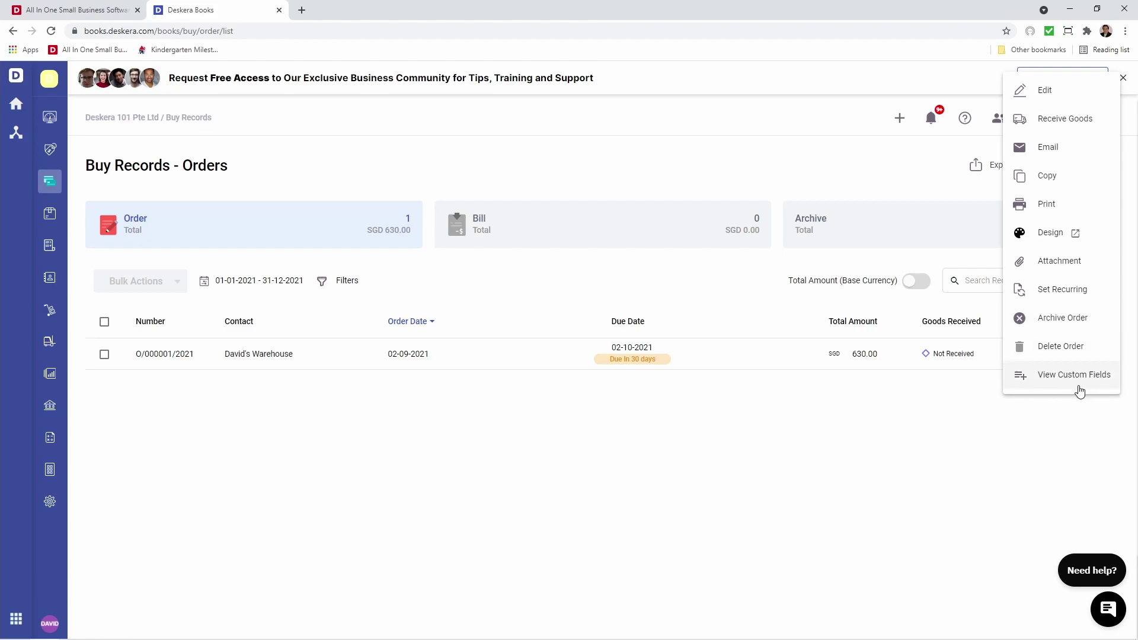
Turn on recurrence for the order with a custom interval of every 2 weeks.
{"action": "left_click", "coordinate": [1049, 289]}
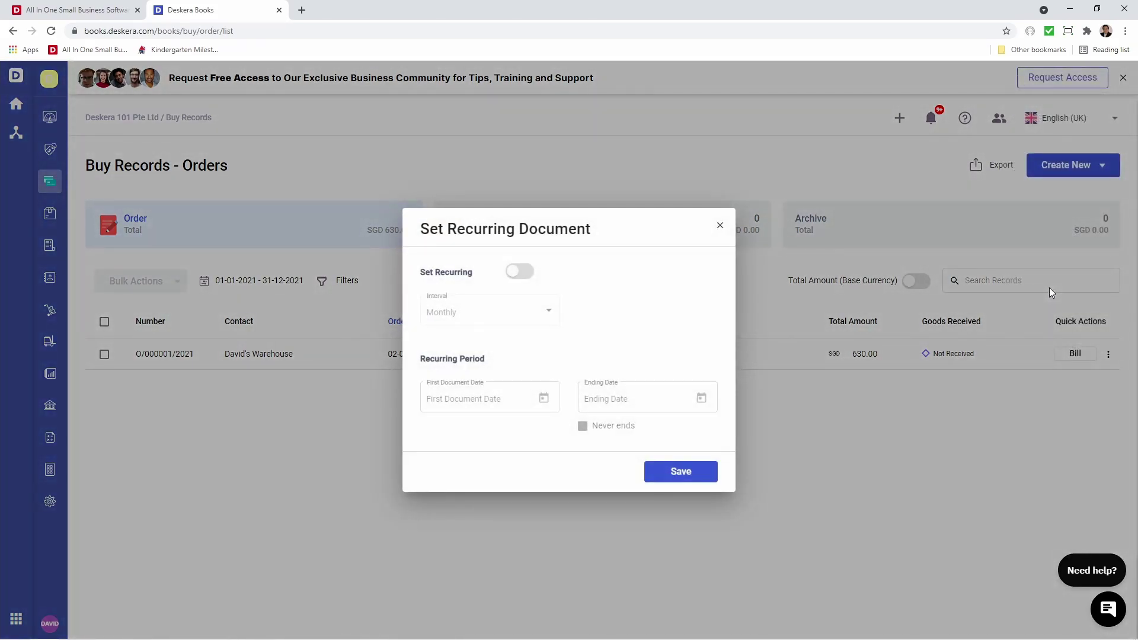
{"action": "left_click", "coordinate": [524, 278]}
{"action": "left_click", "coordinate": [547, 315]}
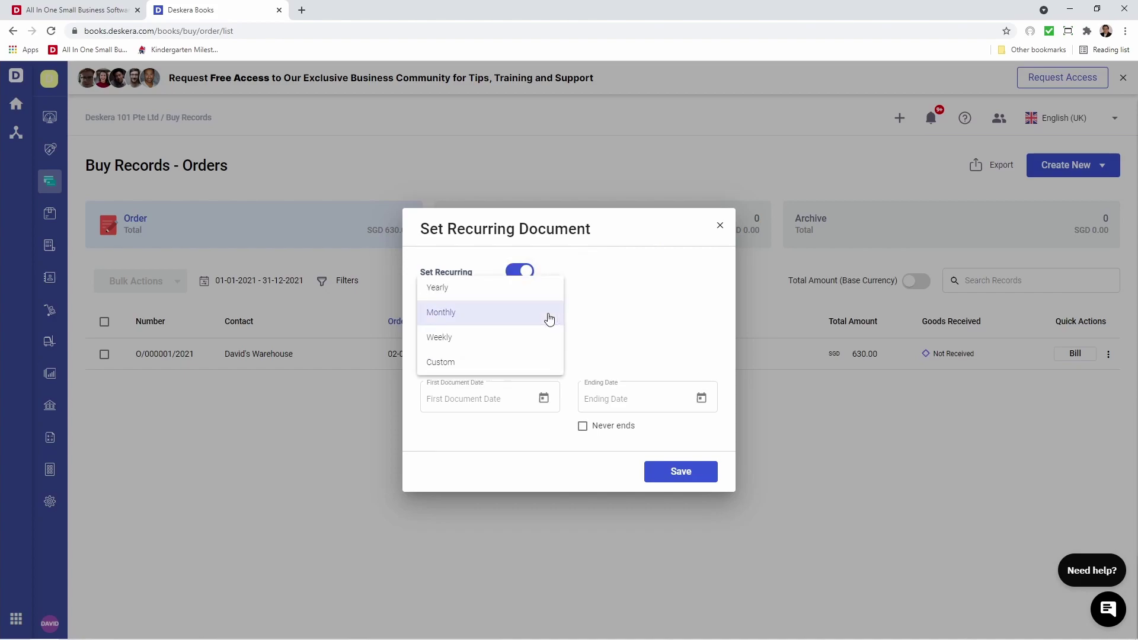
{"action": "left_click", "coordinate": [531, 364]}
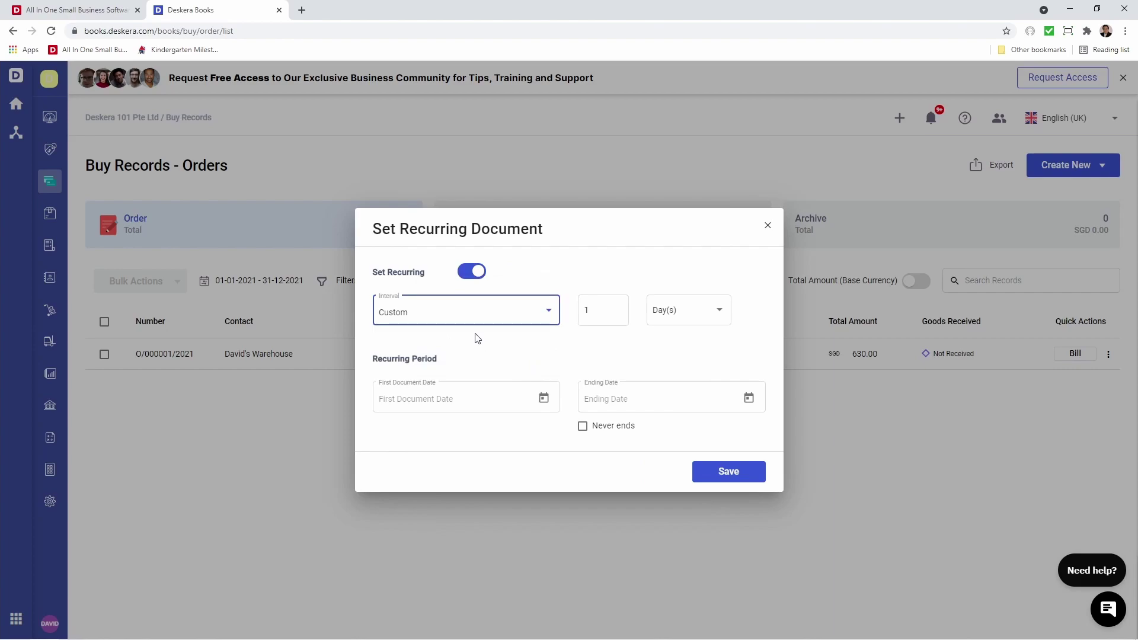
{"action": "left_click", "coordinate": [708, 317]}
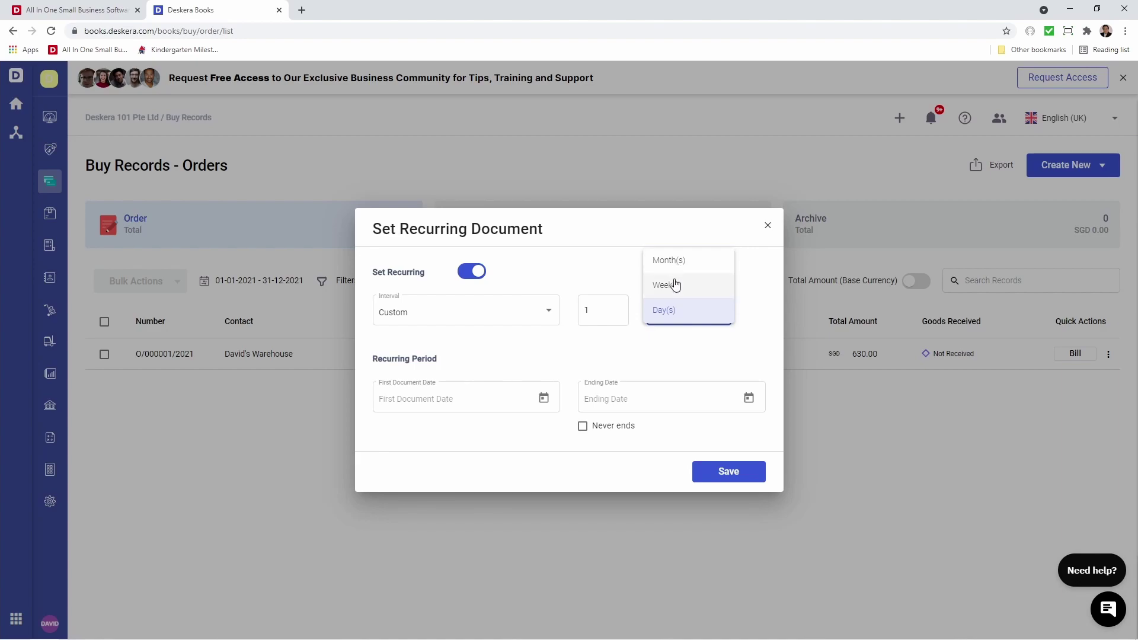
{"action": "left_click", "coordinate": [673, 285]}
{"action": "left_click", "coordinate": [608, 312]}
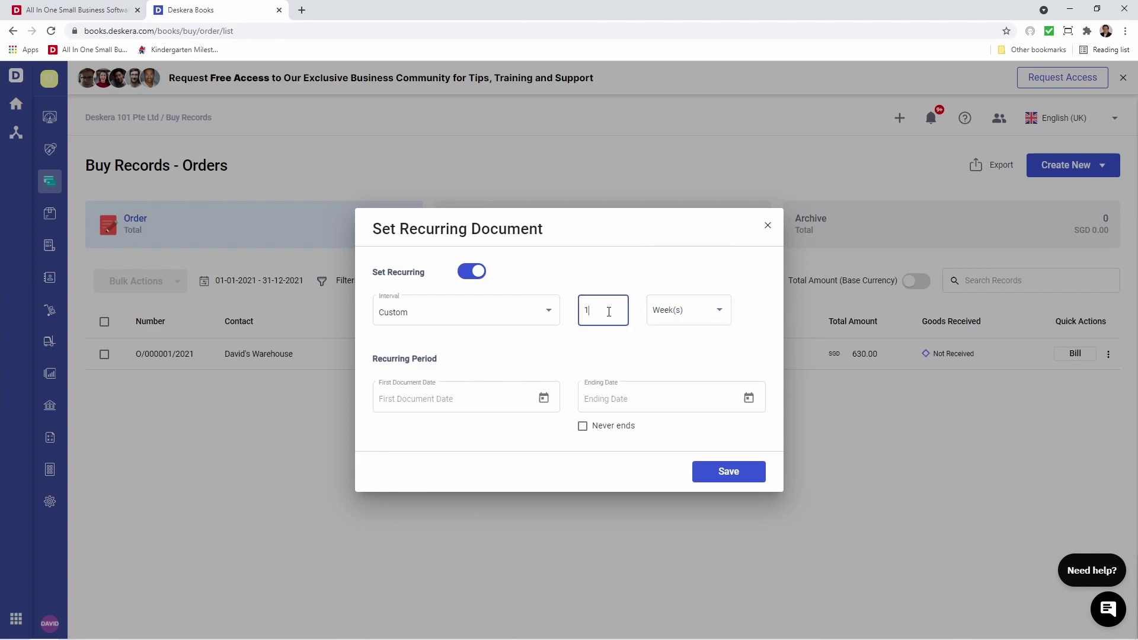
{"action": "left_click", "coordinate": [566, 372]}
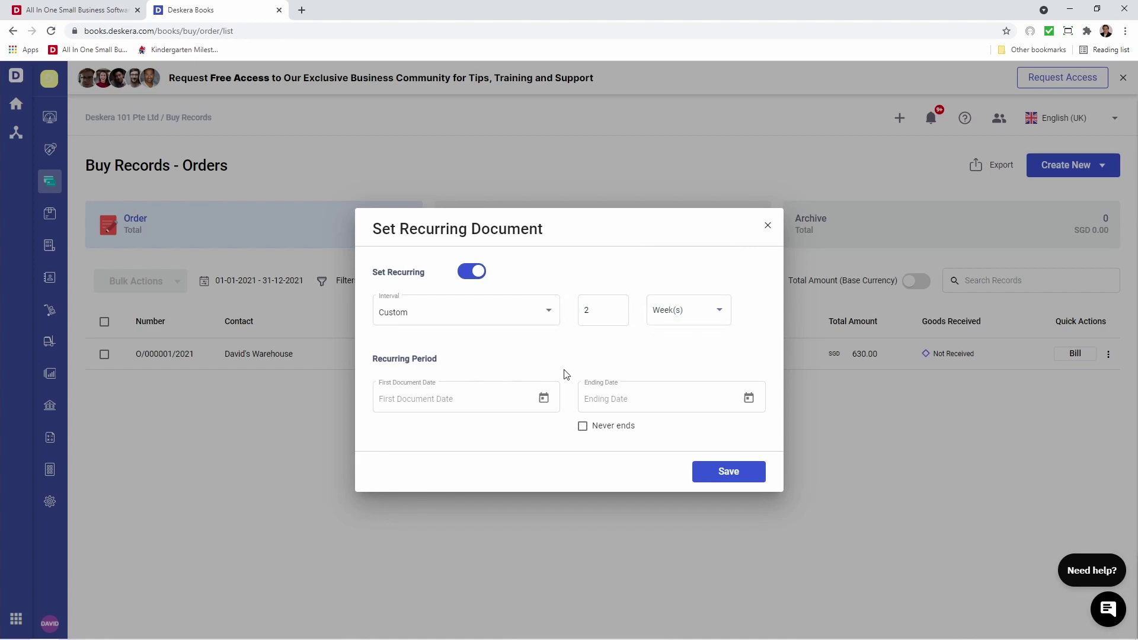
Set the first document date to 03-09-2021, choose Never ends, and save the schedule.
{"action": "left_click", "coordinate": [549, 403]}
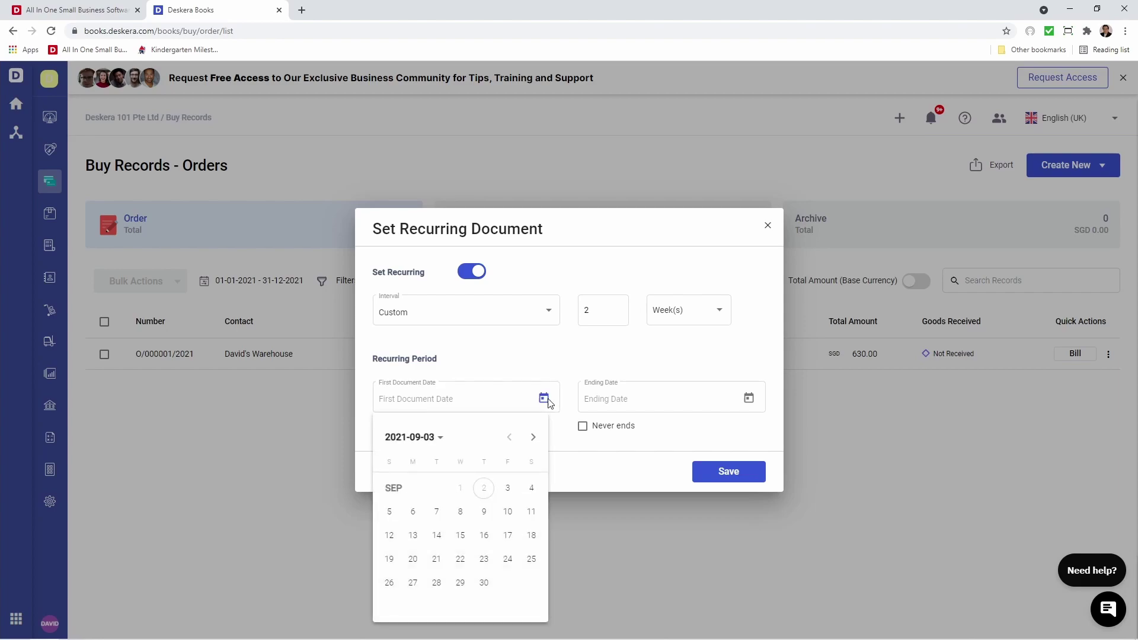
{"action": "left_click", "coordinate": [508, 490]}
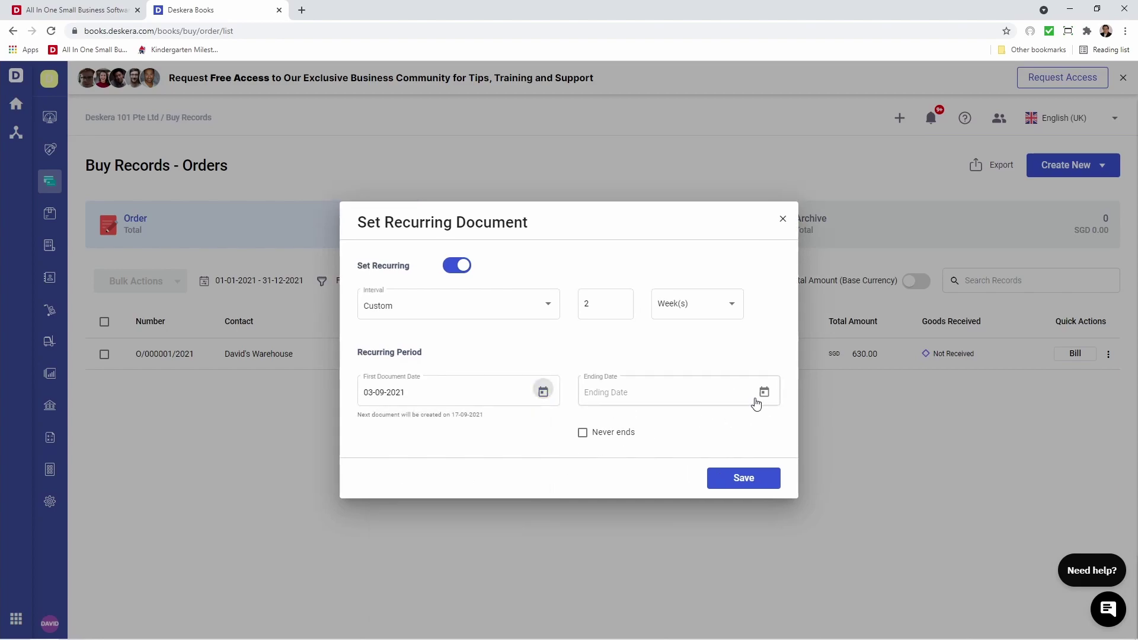
{"action": "left_click", "coordinate": [763, 393]}
{"action": "left_click", "coordinate": [689, 576]}
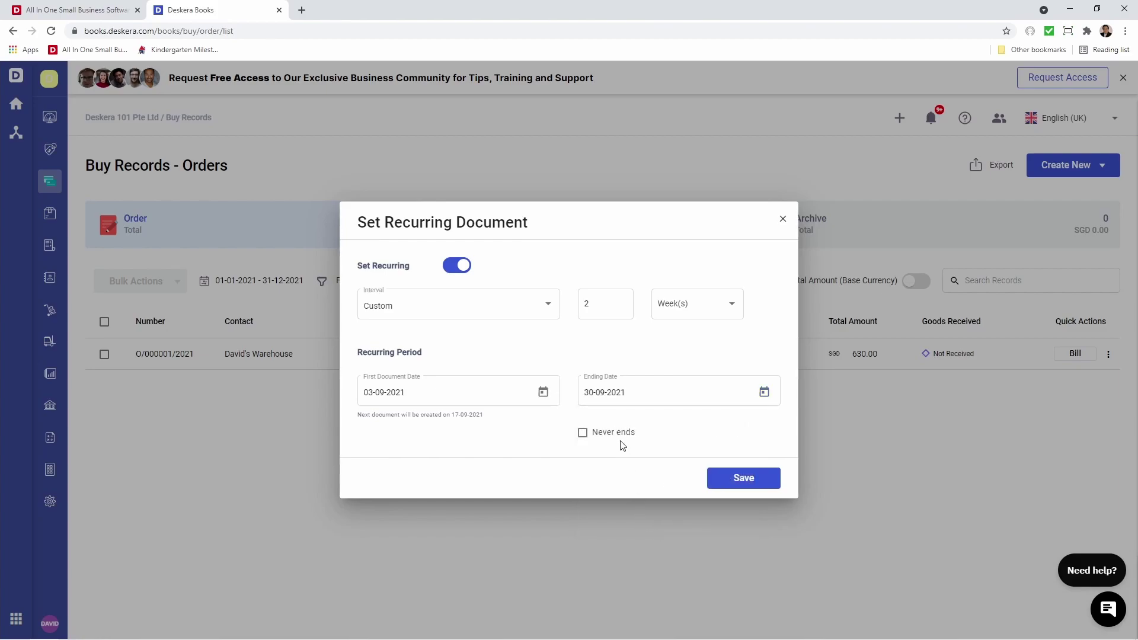
{"action": "left_click", "coordinate": [599, 438]}
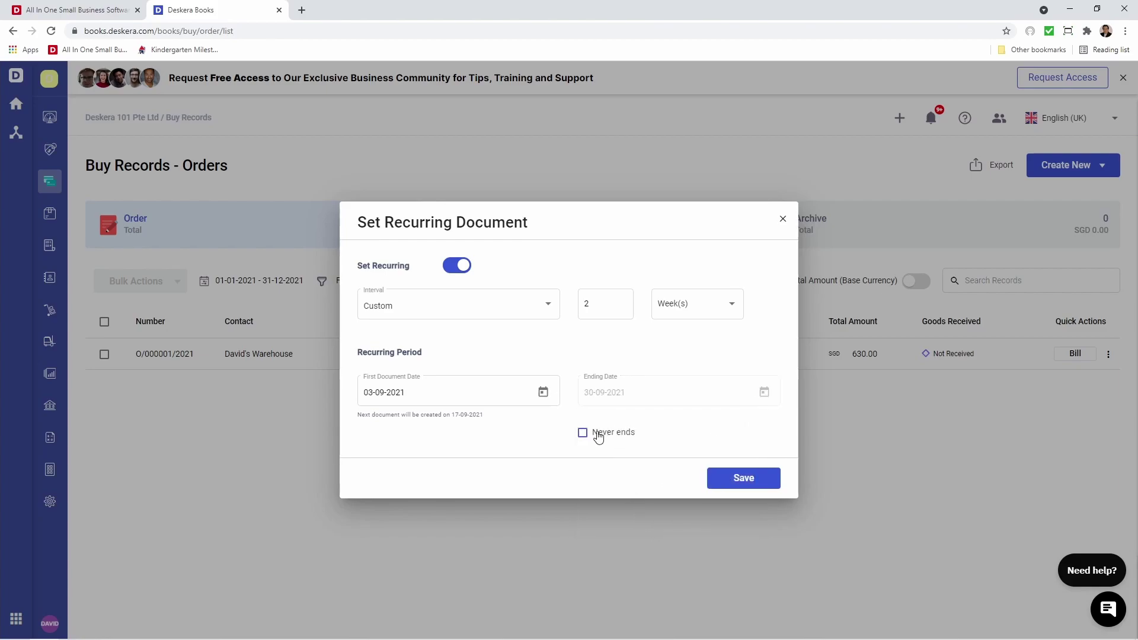
{"action": "left_click", "coordinate": [740, 481]}
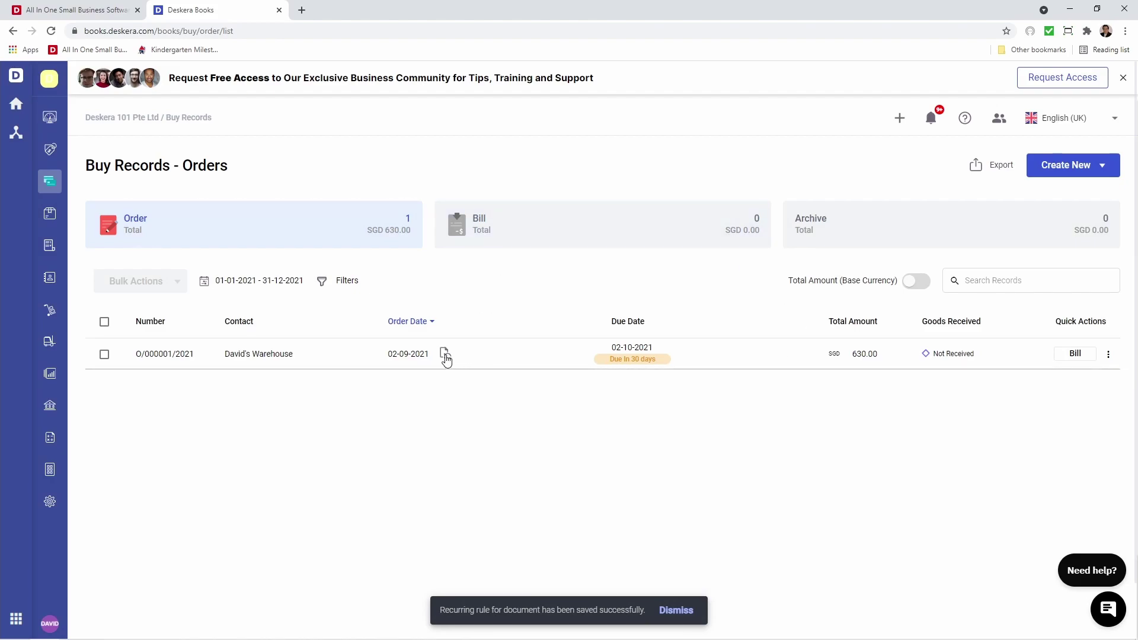
Convert order O/000001/2021 to a bill with Convert Only and view the Bills list.
{"action": "left_click", "coordinate": [1074, 355]}
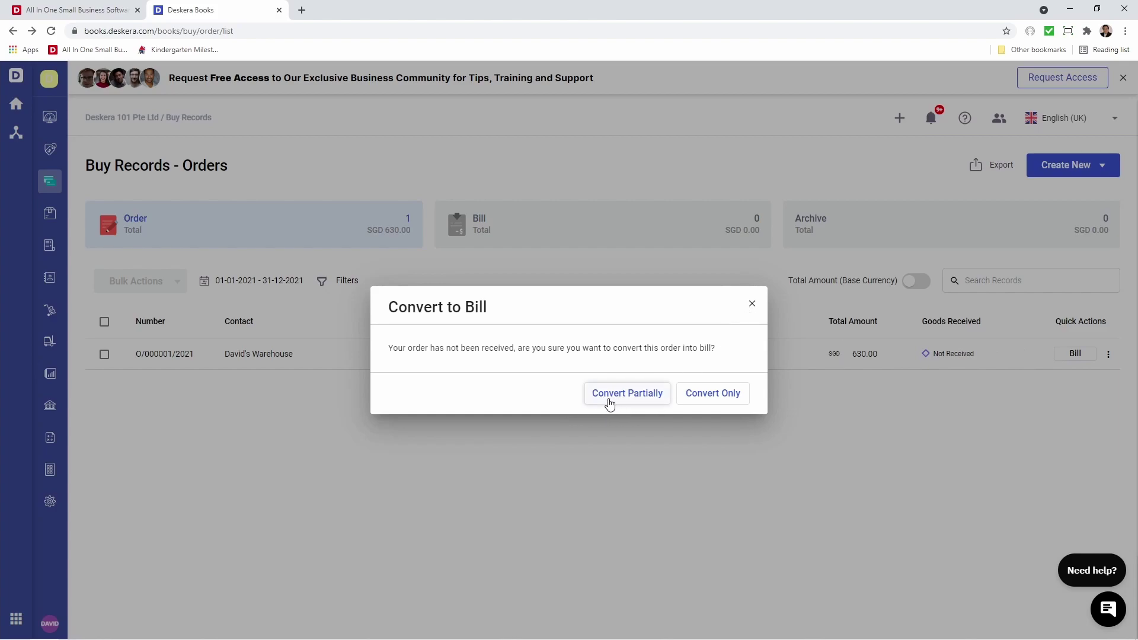
{"action": "left_click", "coordinate": [709, 405]}
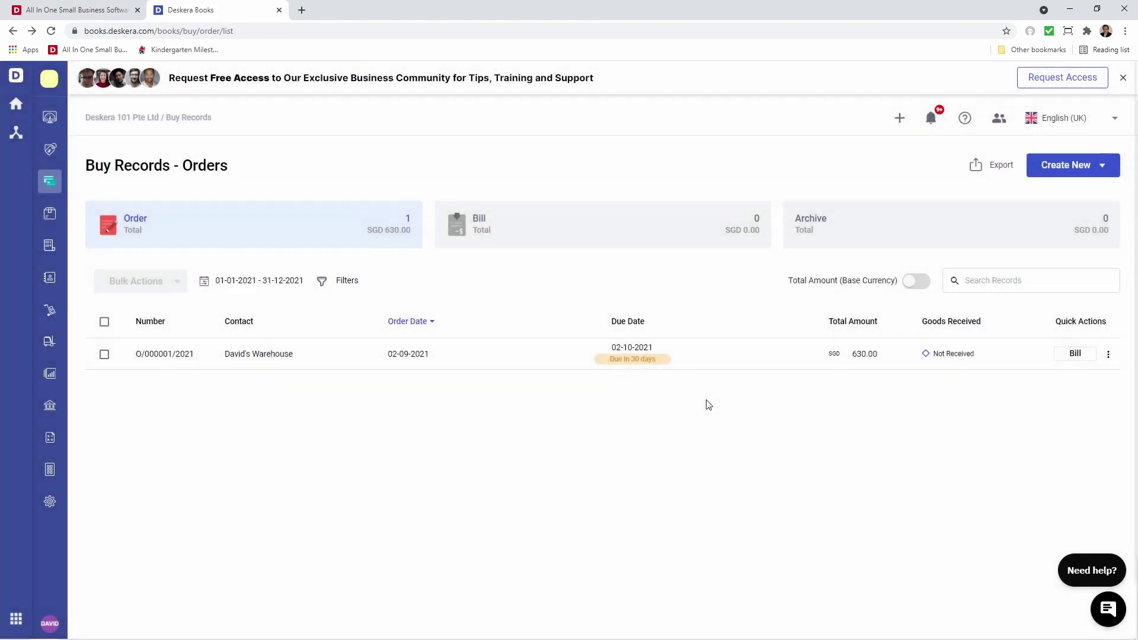
{"action": "left_click", "coordinate": [642, 228]}
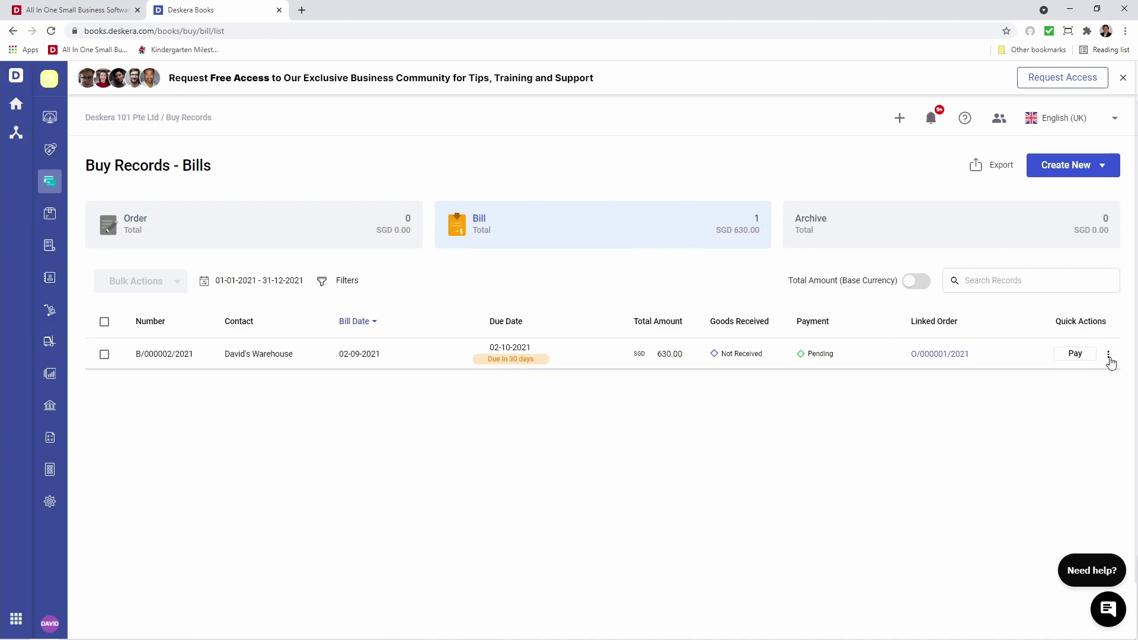
Start receiving the new bill's goods dated 02-09-2021 and open the Laptop's serial tracking.
{"action": "left_click", "coordinate": [1109, 354]}
{"action": "left_click", "coordinate": [1105, 127]}
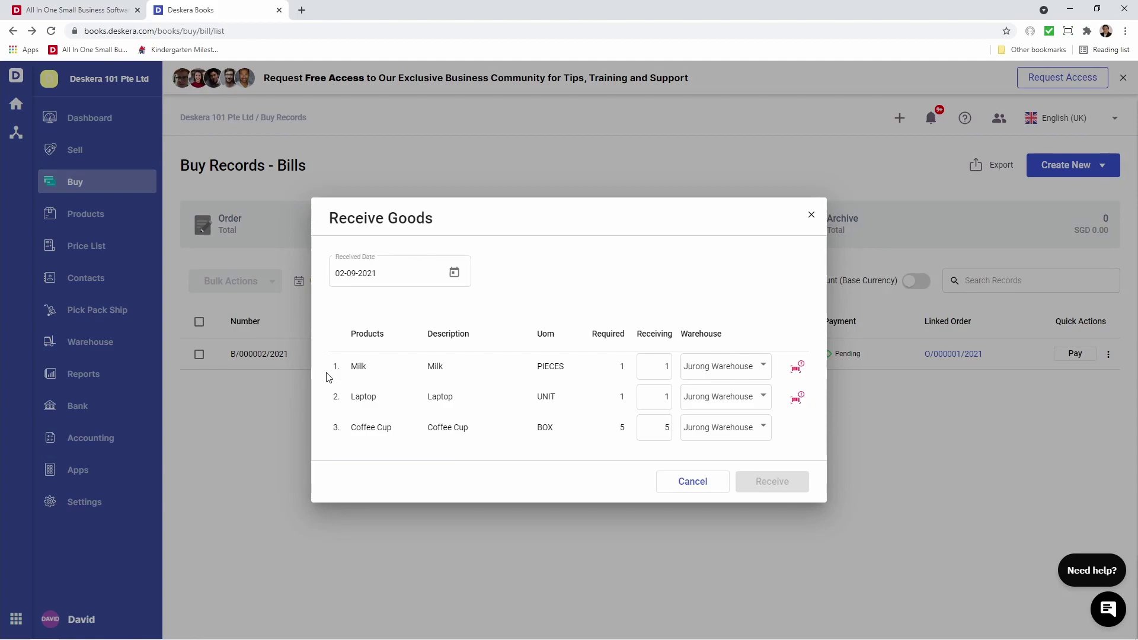
{"action": "left_click", "coordinate": [455, 277]}
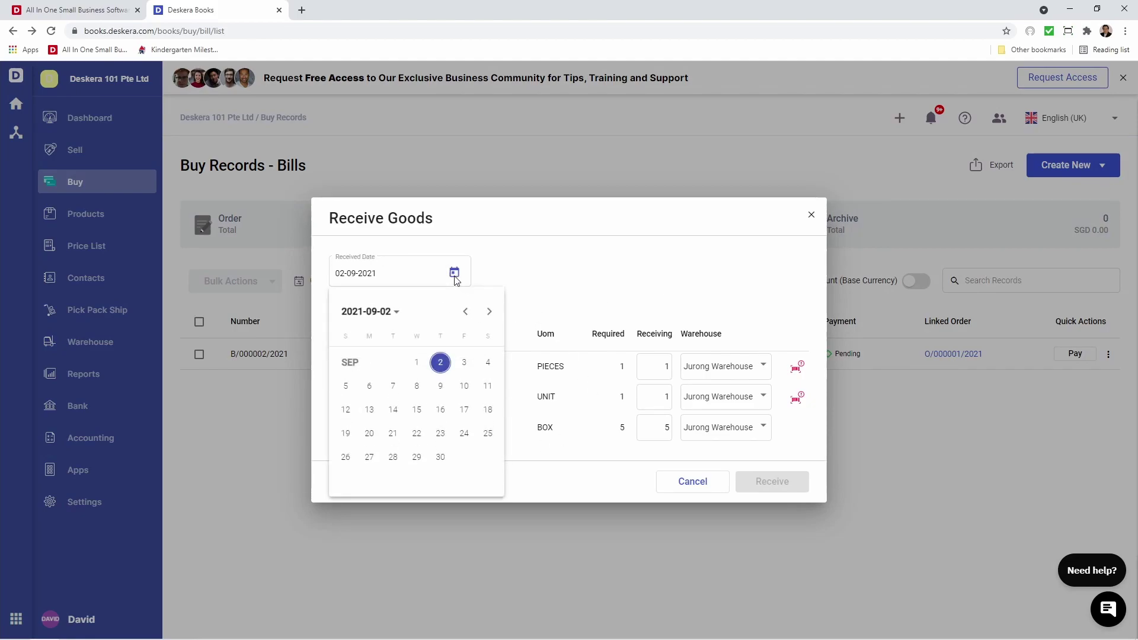
{"action": "left_click", "coordinate": [455, 275]}
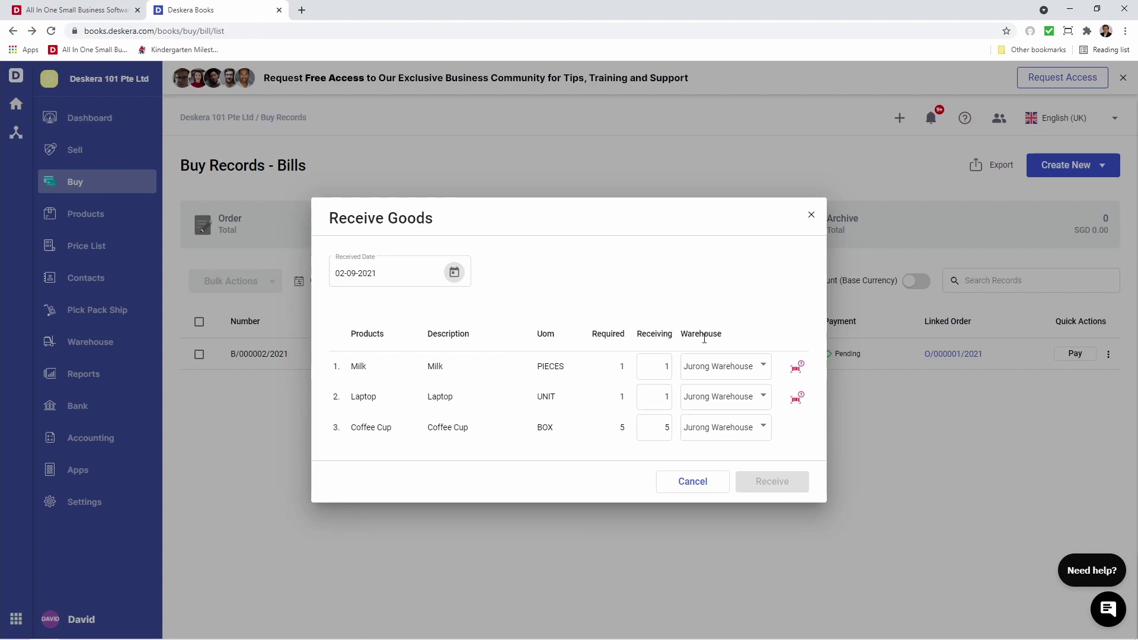
{"action": "left_click", "coordinate": [797, 401]}
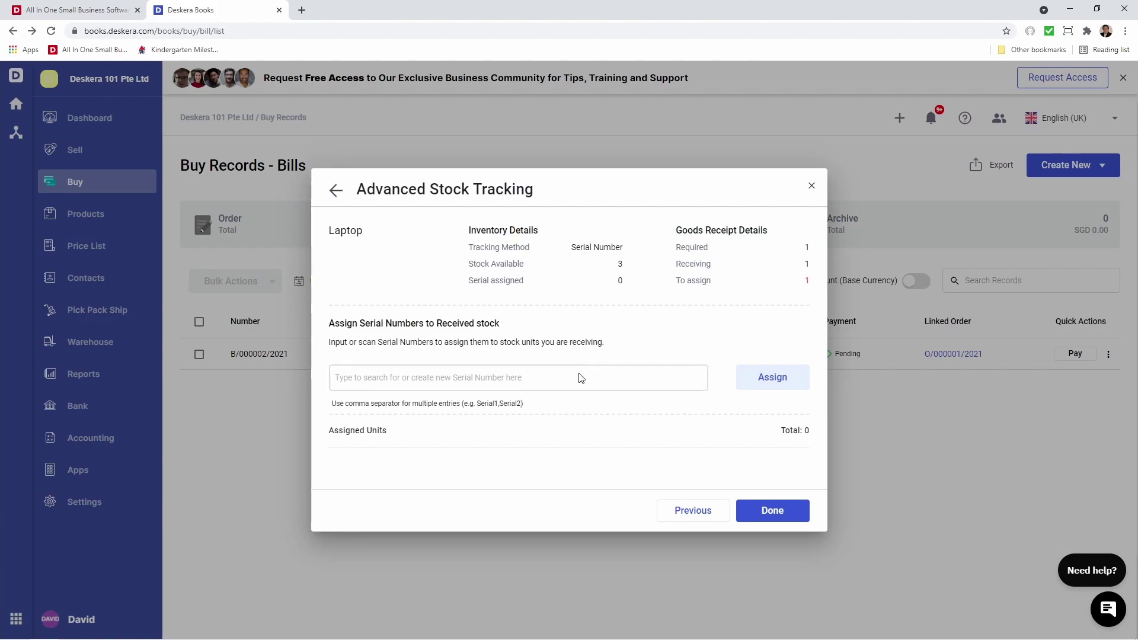
Assign serial number S-00004 to the received Laptop and save its tracking.
{"action": "left_click", "coordinate": [579, 379]}
{"action": "type", "text": "S-00004"}
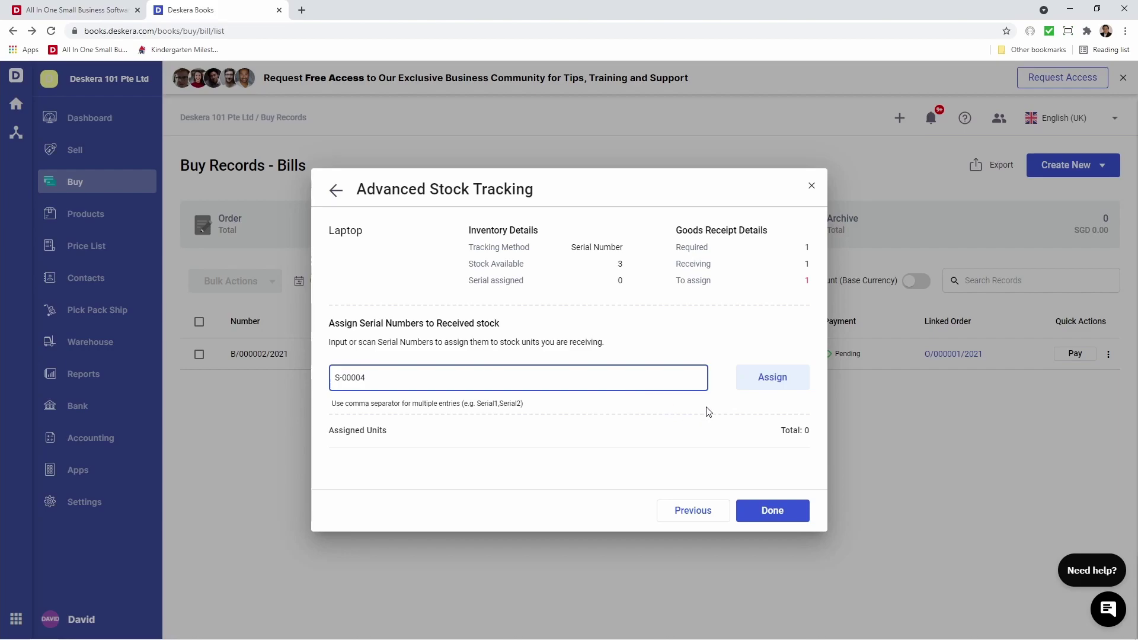
{"action": "left_click", "coordinate": [793, 386]}
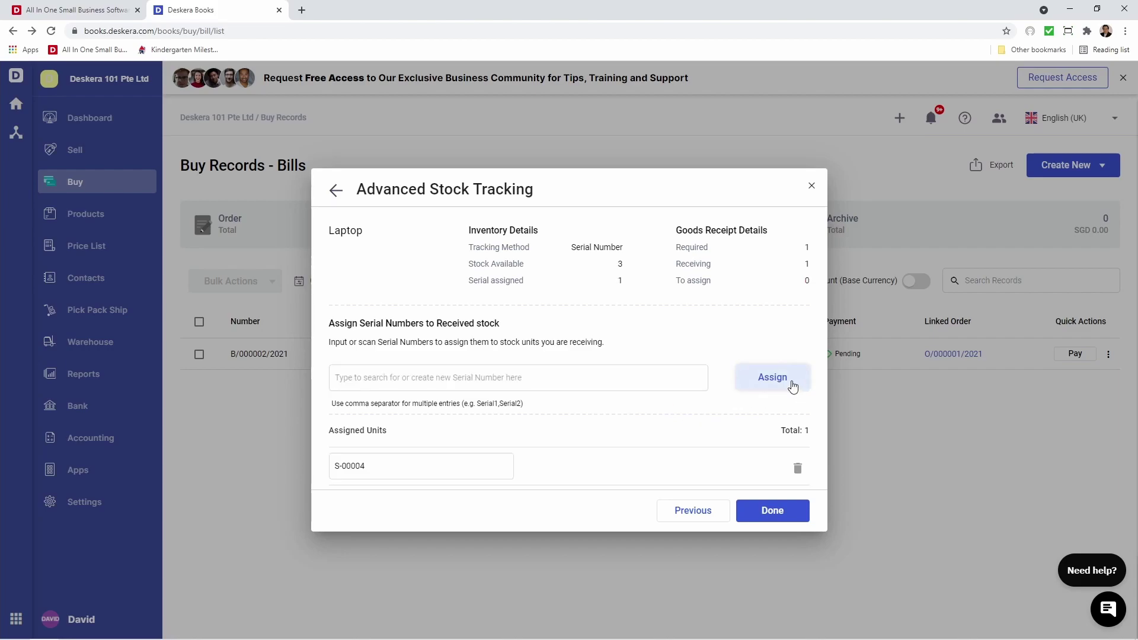
{"action": "left_click", "coordinate": [781, 510]}
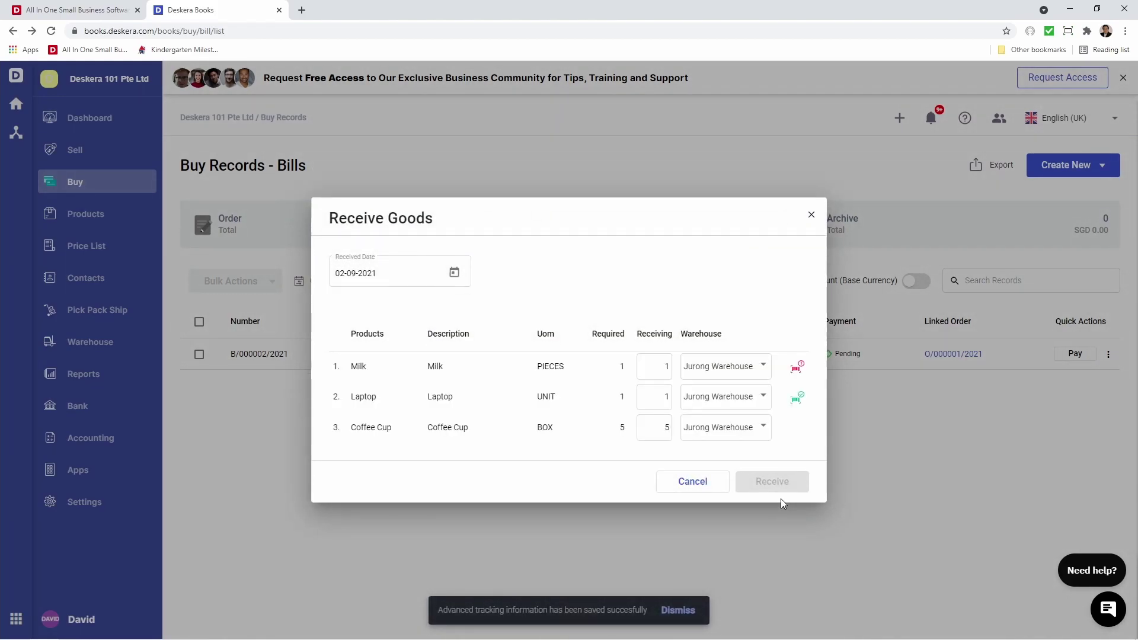
Add a Milk batch row based on b-0002 with quantity 1 assigned.
{"action": "left_click", "coordinate": [797, 374]}
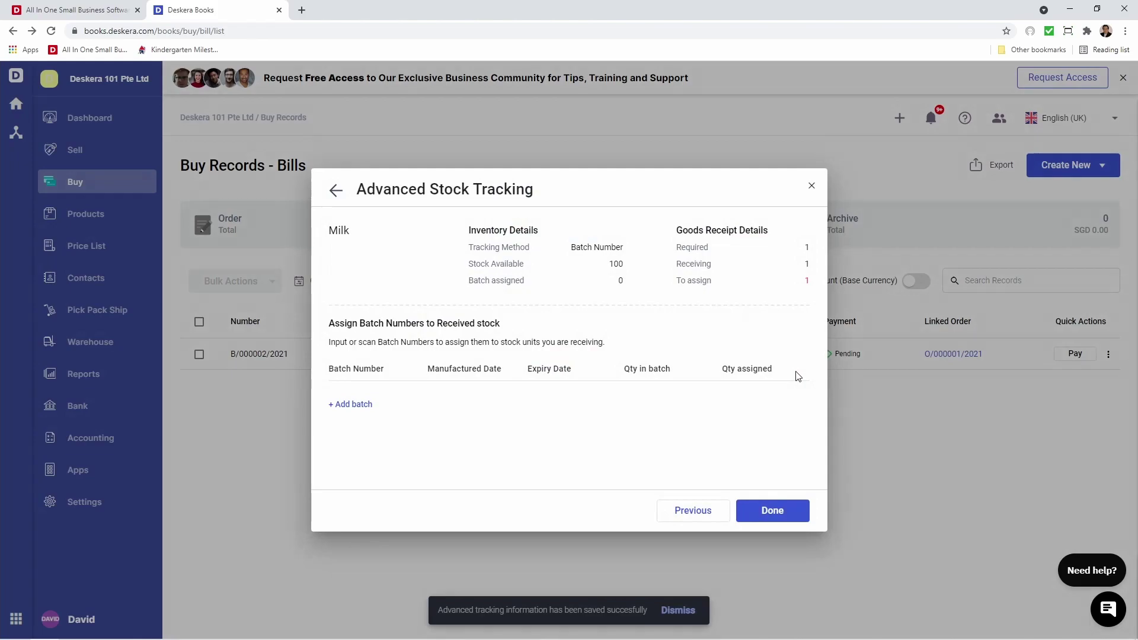
{"action": "left_click", "coordinate": [354, 405]}
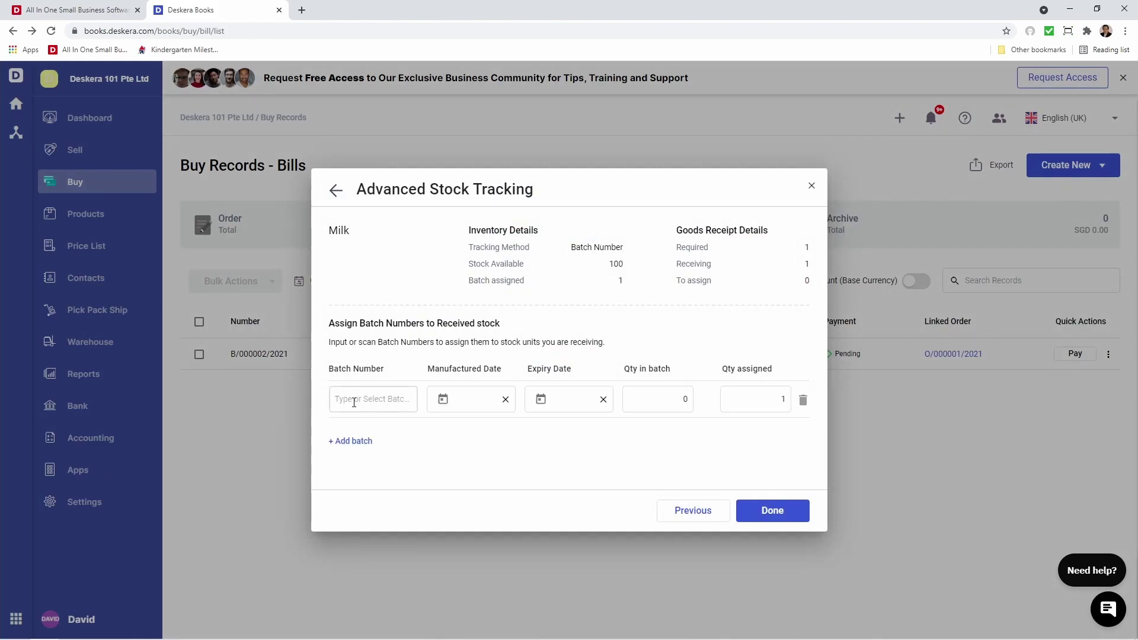
{"action": "left_click", "coordinate": [354, 403]}
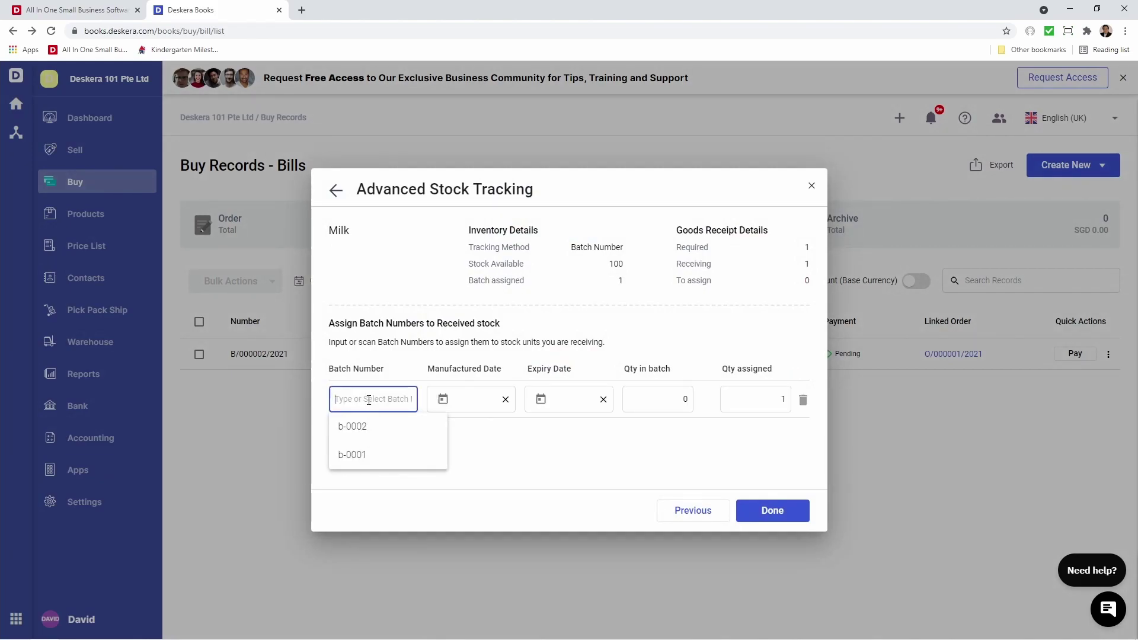
{"action": "left_click", "coordinate": [377, 435]}
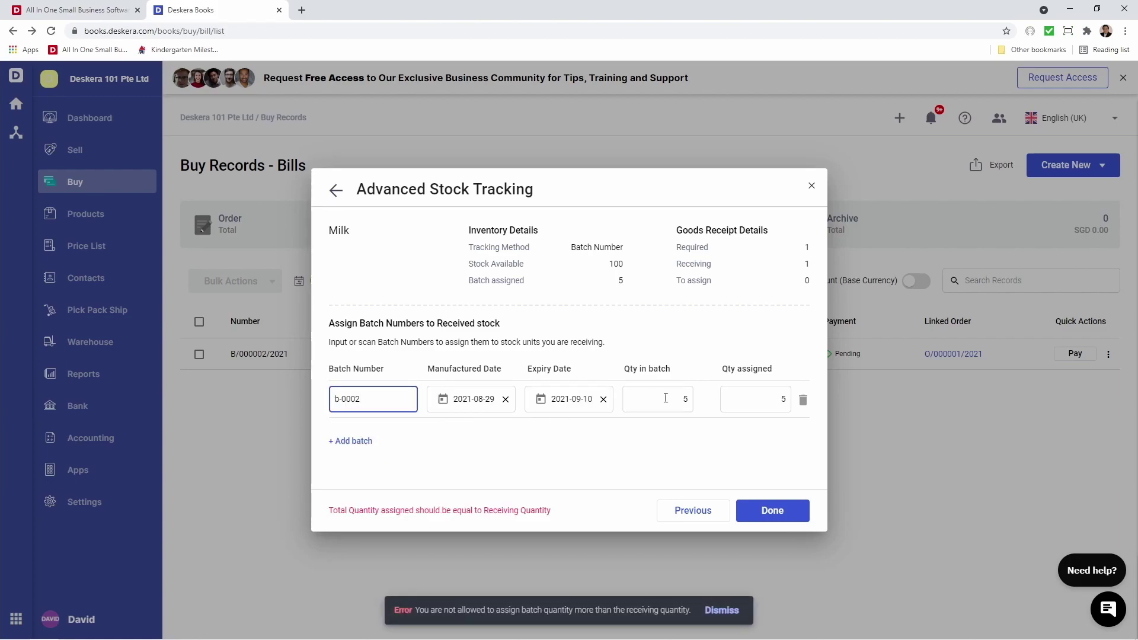
{"action": "left_click", "coordinate": [754, 398]}
{"action": "key", "text": "BackSpace"}
{"action": "type", "text": "1"}
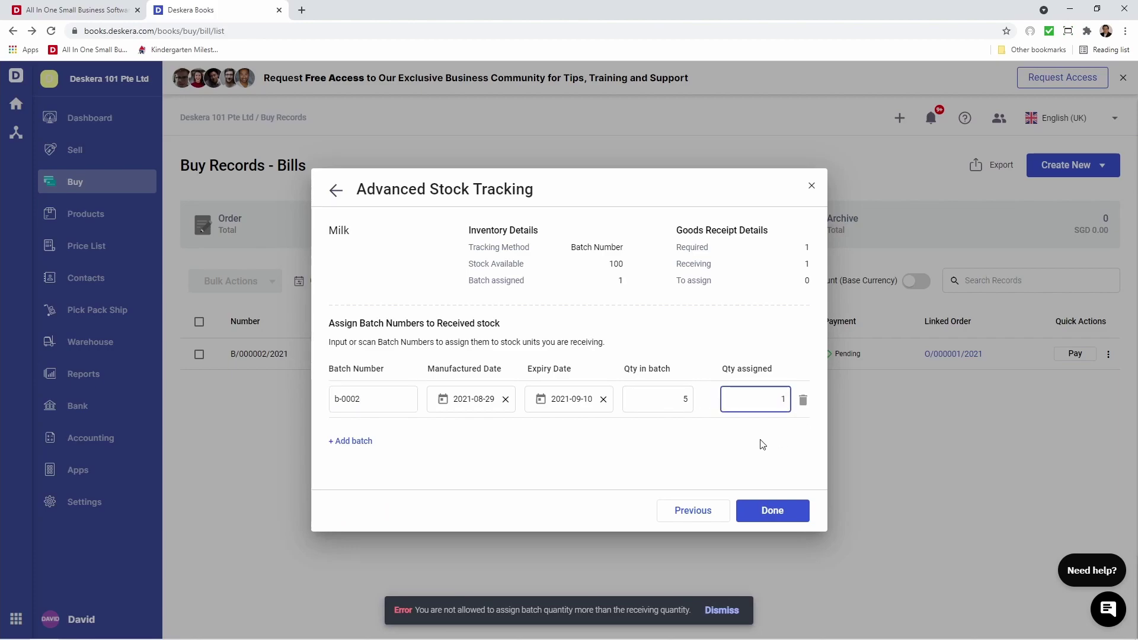
Change the Milk's batch number to b-0003 and save the batch tracking.
{"action": "left_click", "coordinate": [391, 407]}
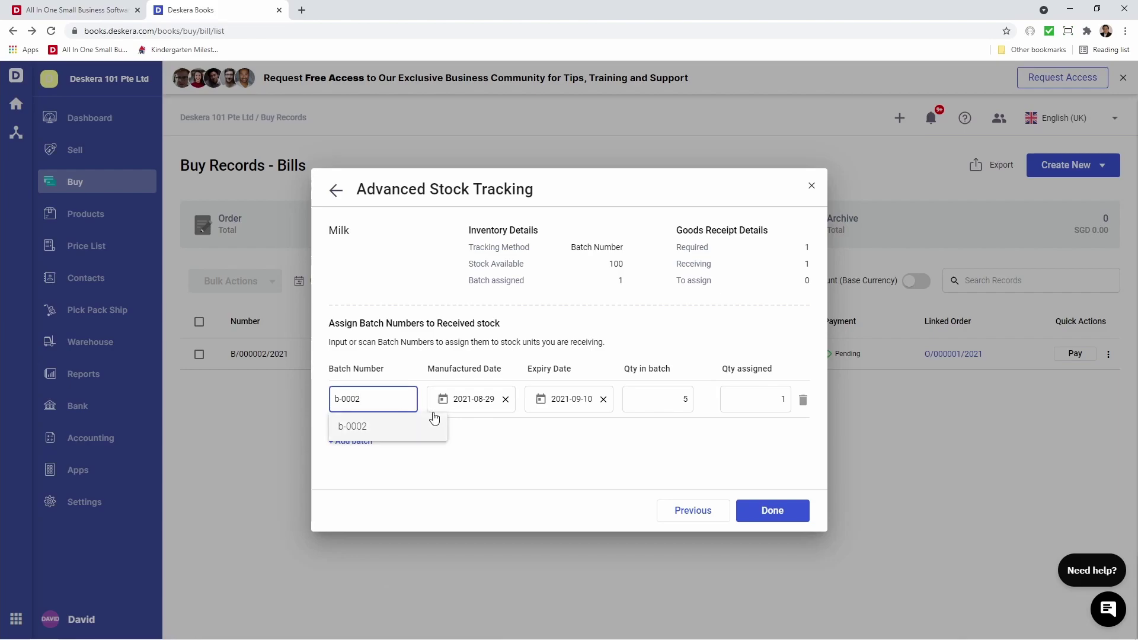
{"action": "key", "text": "BackSpace"}
{"action": "type", "text": "3"}
{"action": "left_click", "coordinate": [468, 424]}
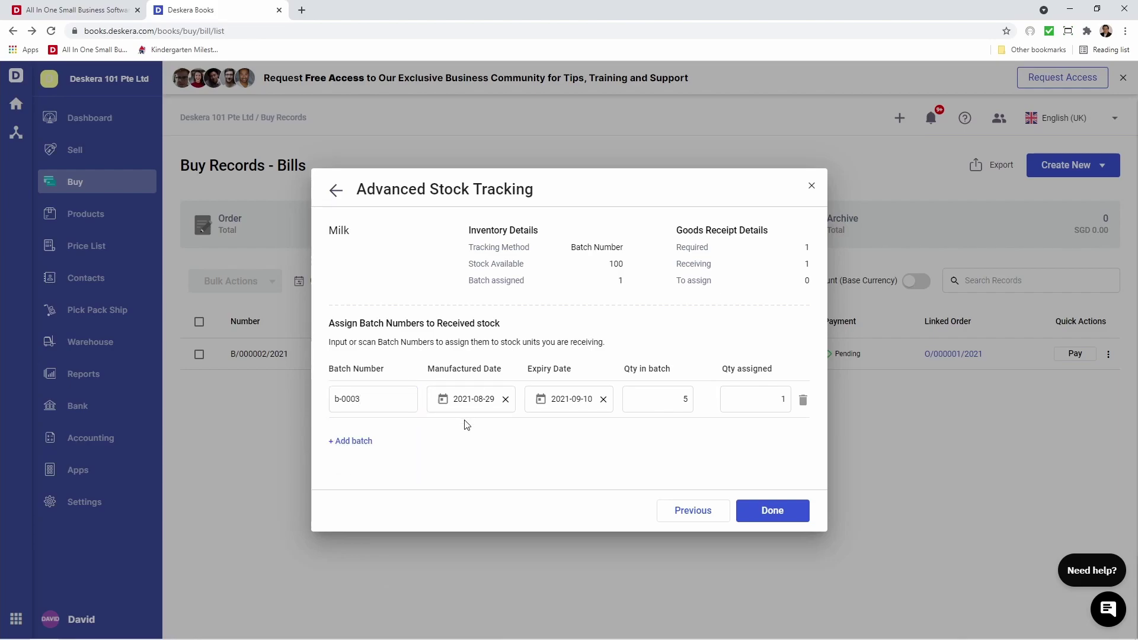
{"action": "left_click", "coordinate": [751, 520]}
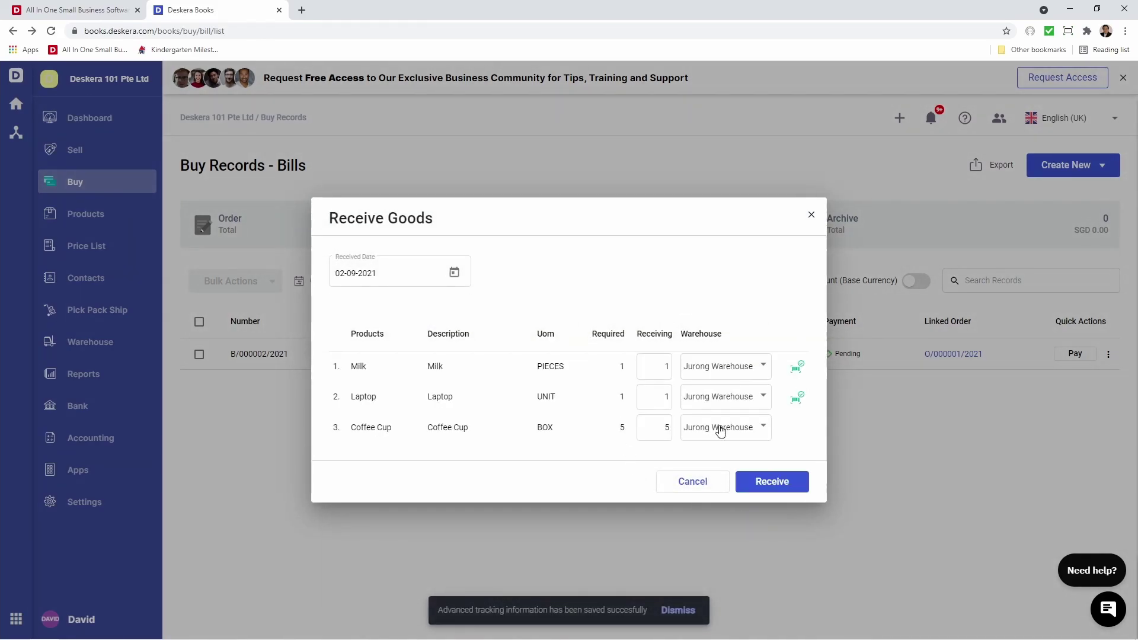
Receive 1 Milk, 1 Laptop and 5 Coffee Cups into Jurong Warehouse.
{"action": "left_click", "coordinate": [773, 486]}
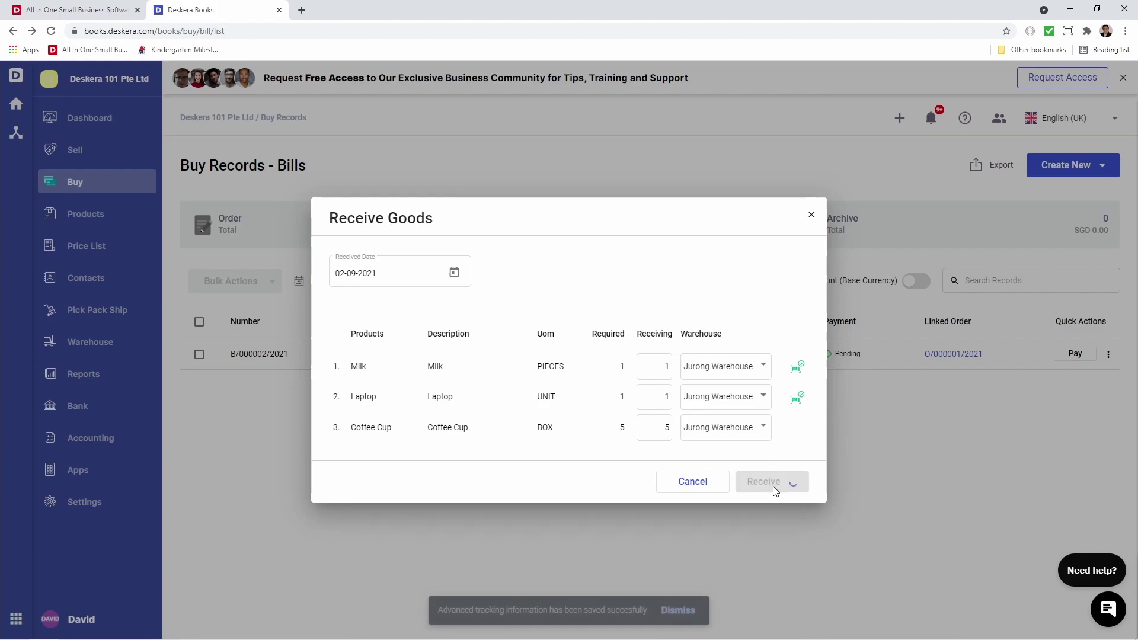
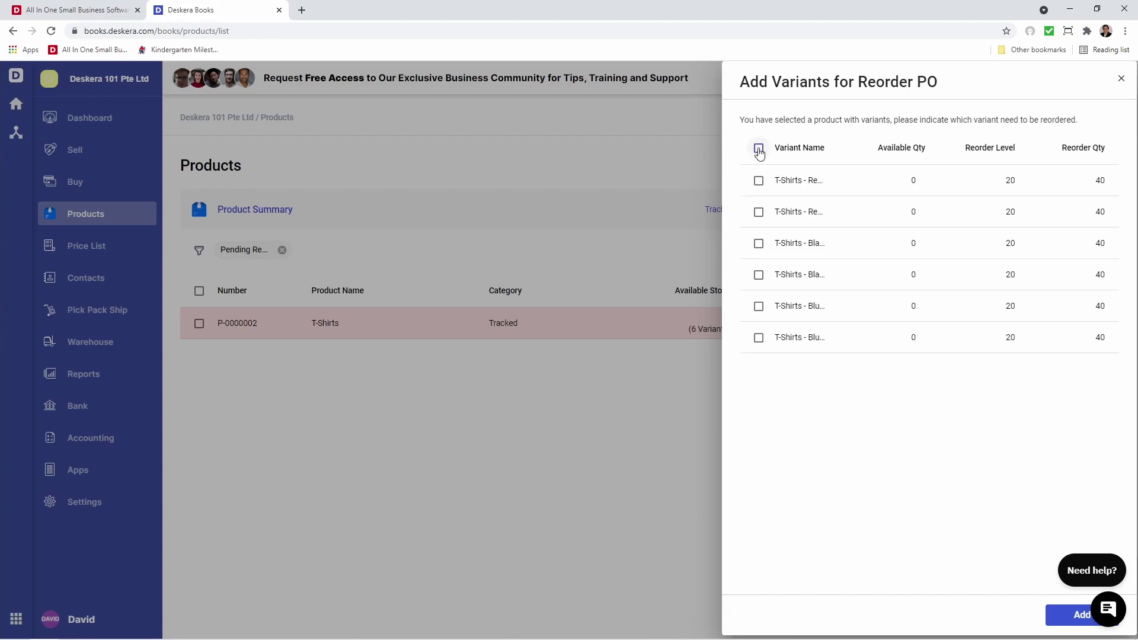
Add all six T-Shirt variants to a new reorder purchase order at quantity 40 each.
{"action": "left_click", "coordinate": [759, 147]}
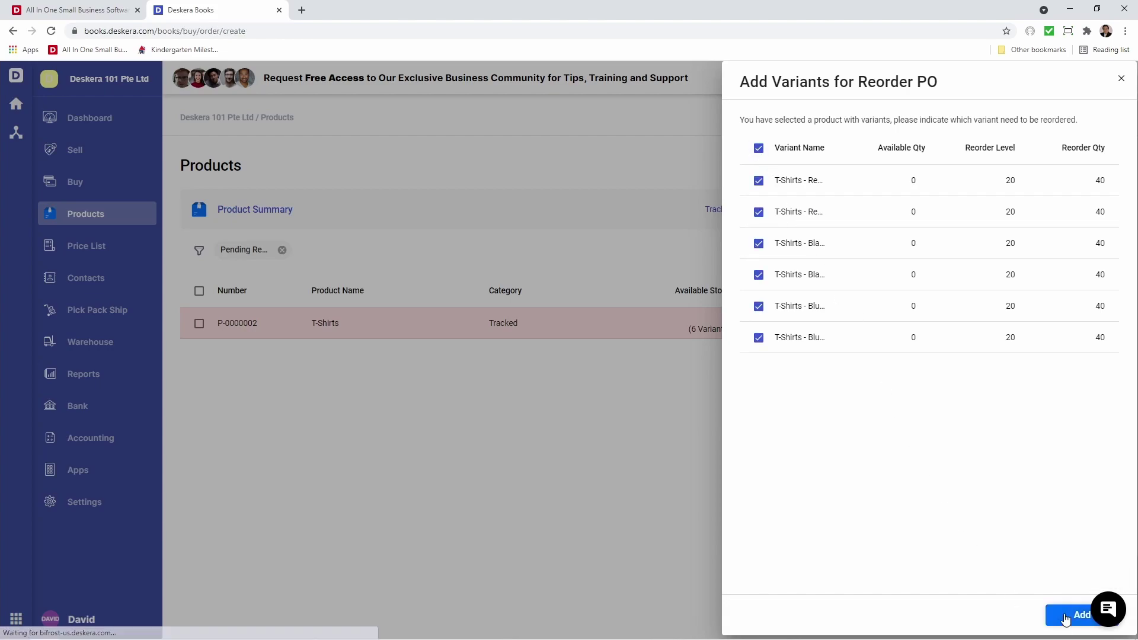
{"action": "left_click", "coordinate": [1064, 614]}
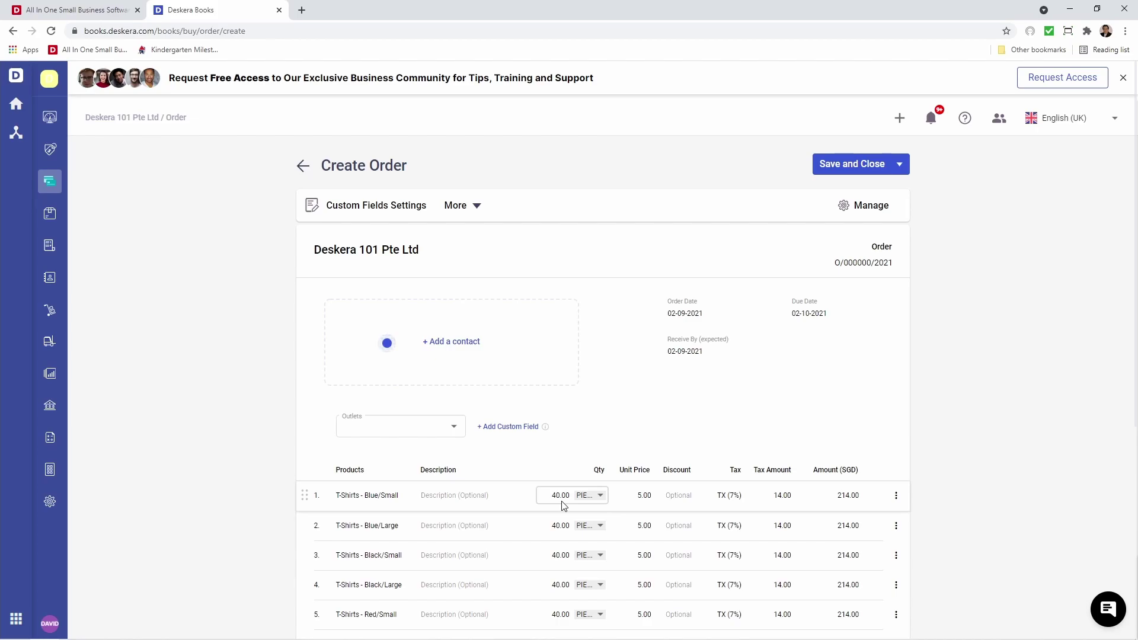
{"action": "left_click", "coordinate": [631, 497]}
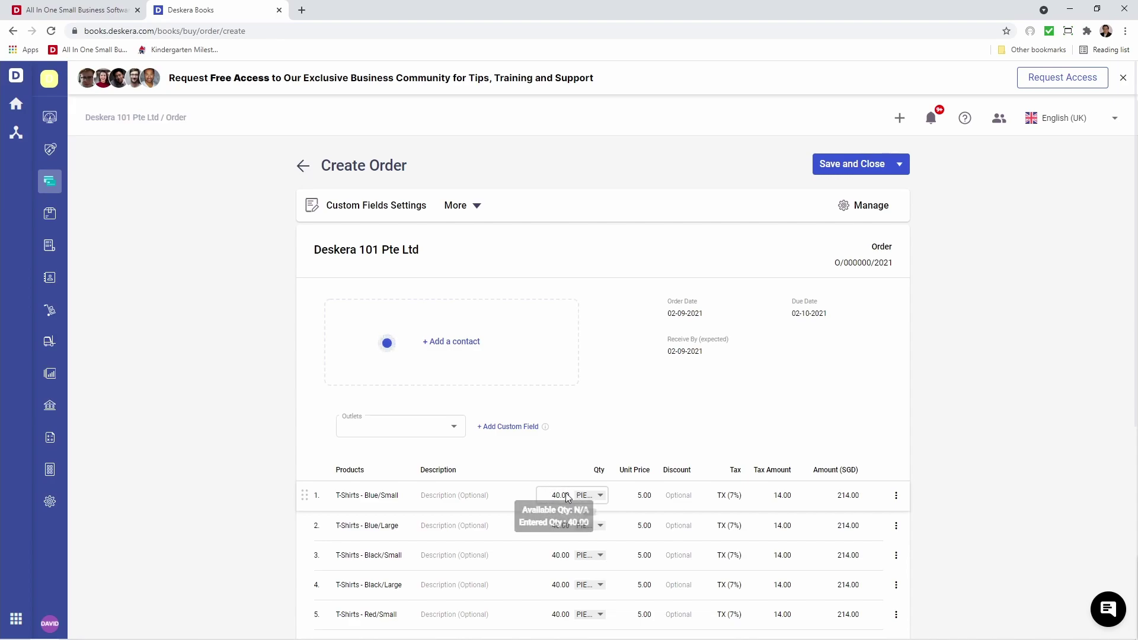
Set the order's supplier to Marie's Keyboards, outlet Jurong, with memo 'Memo'.
{"action": "left_click", "coordinate": [461, 347]}
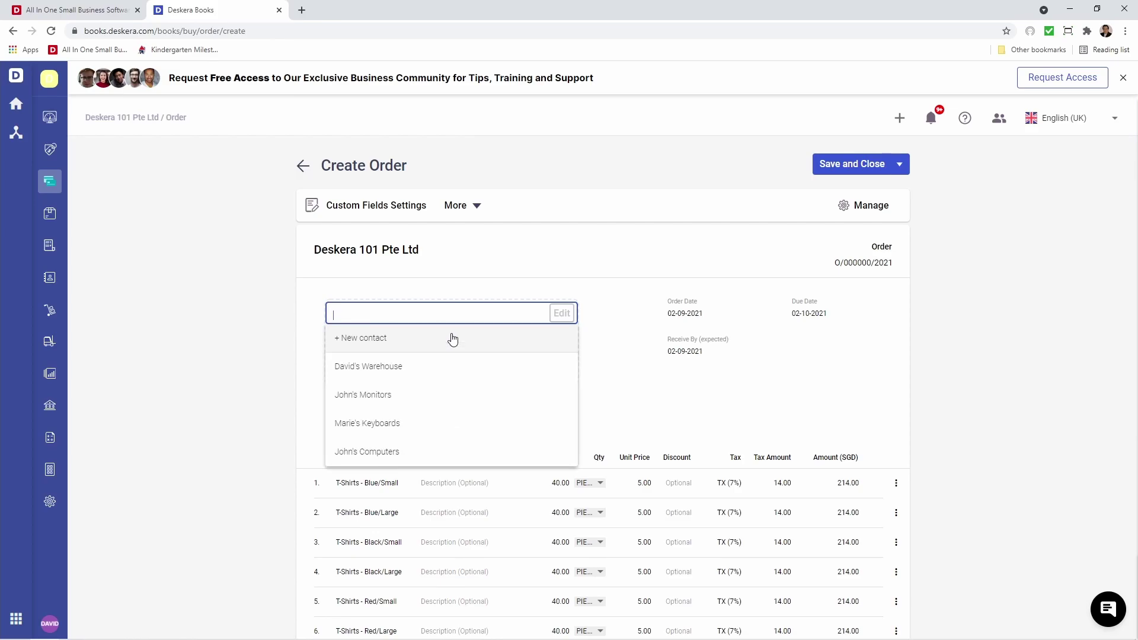
{"action": "left_click", "coordinate": [445, 423]}
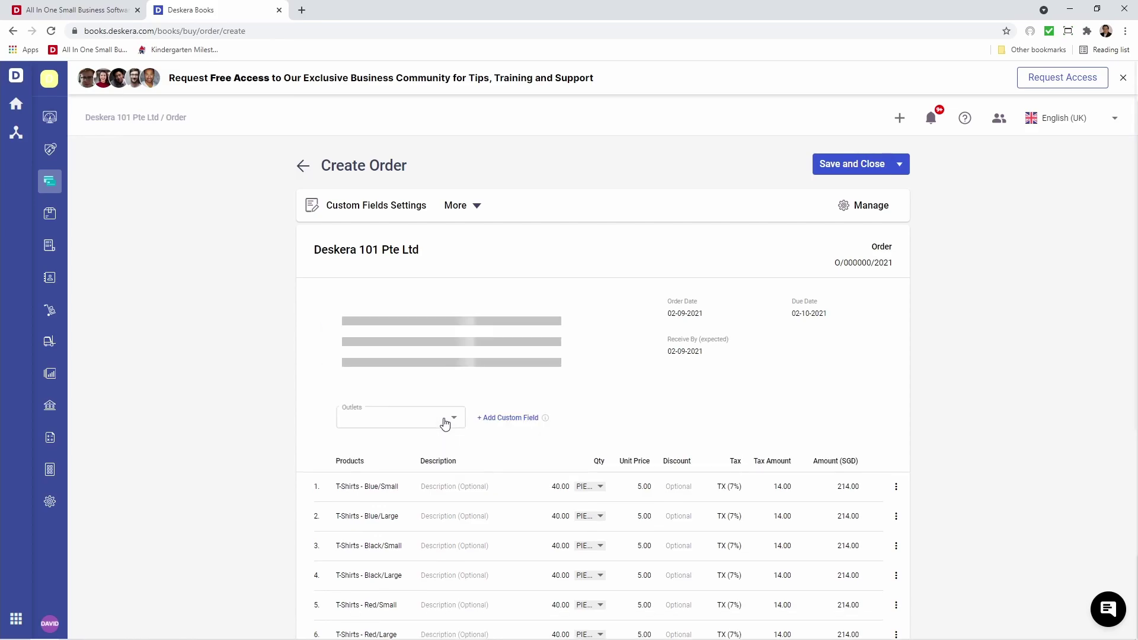
{"action": "left_click", "coordinate": [456, 432]}
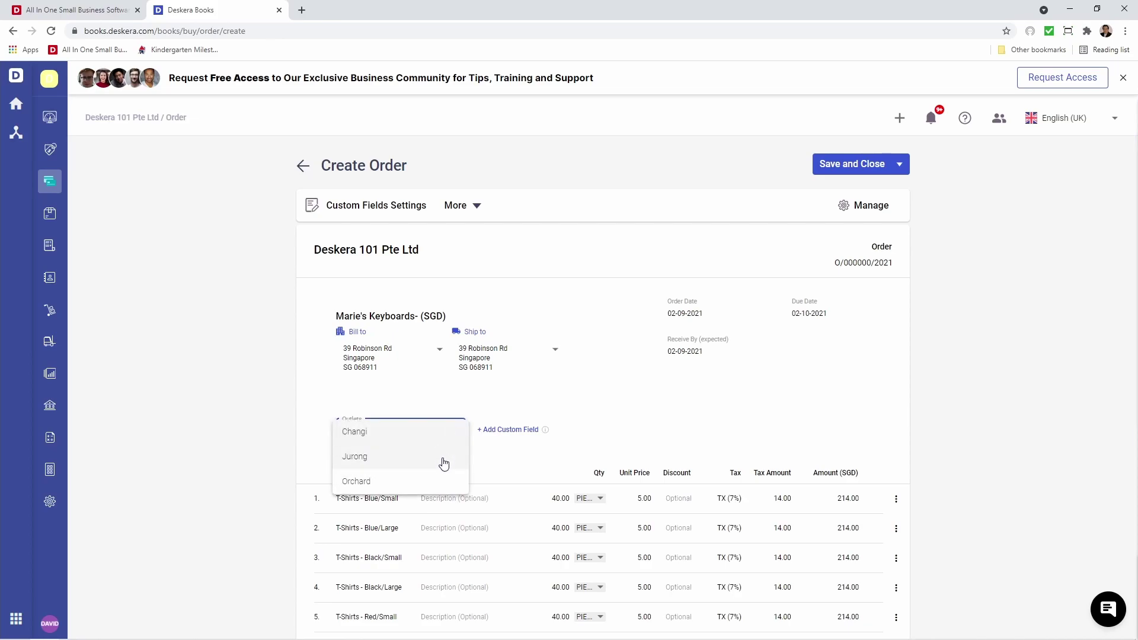
{"action": "left_click", "coordinate": [444, 461]}
{"action": "scroll", "coordinate": [445, 463], "scroll_direction": "down", "scroll_amount": 5}
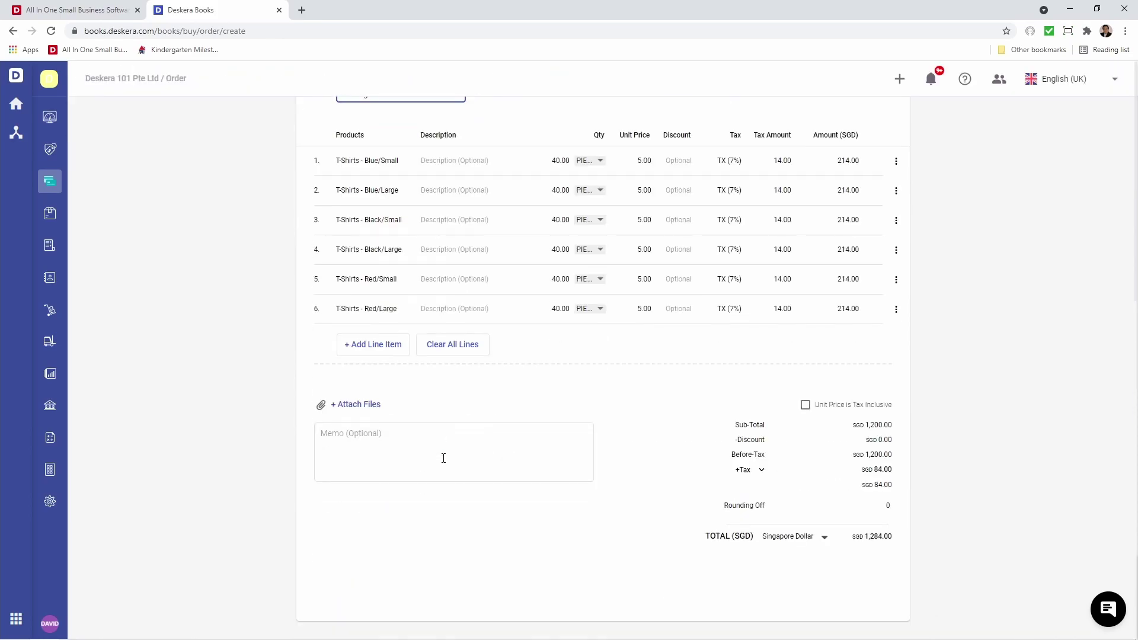
{"action": "left_click", "coordinate": [452, 461]}
{"action": "type", "text": "Memo"}
{"action": "scroll", "coordinate": [575, 441], "scroll_direction": "up", "scroll_amount": 5}
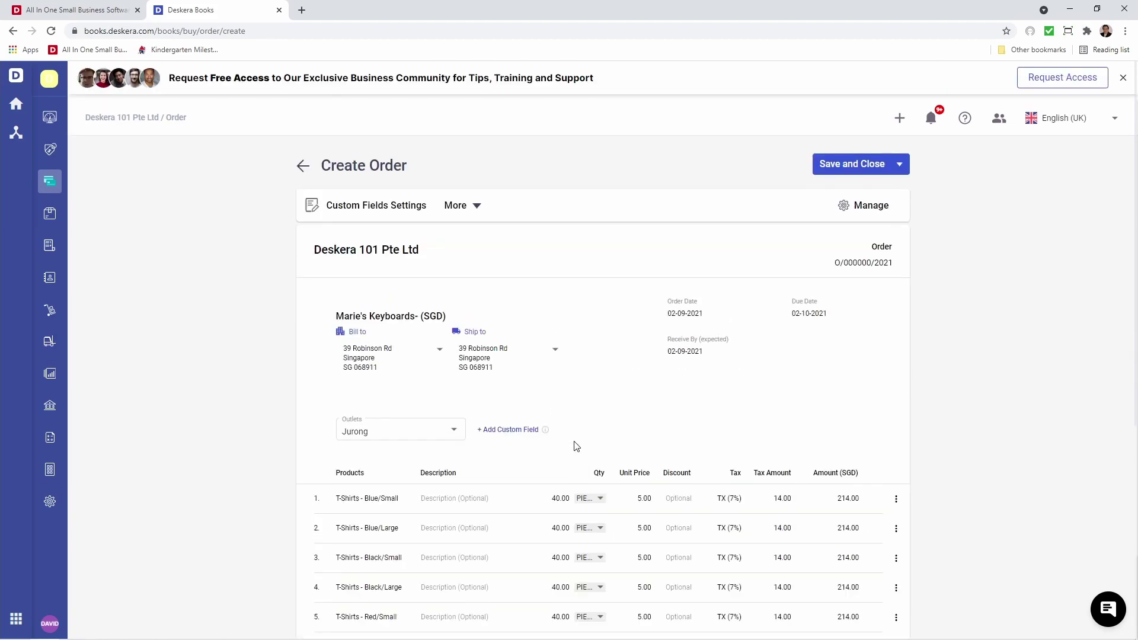
Switch the order currency to United States Dollar at exchange rate 1.342342424.
{"action": "left_click", "coordinate": [477, 207]}
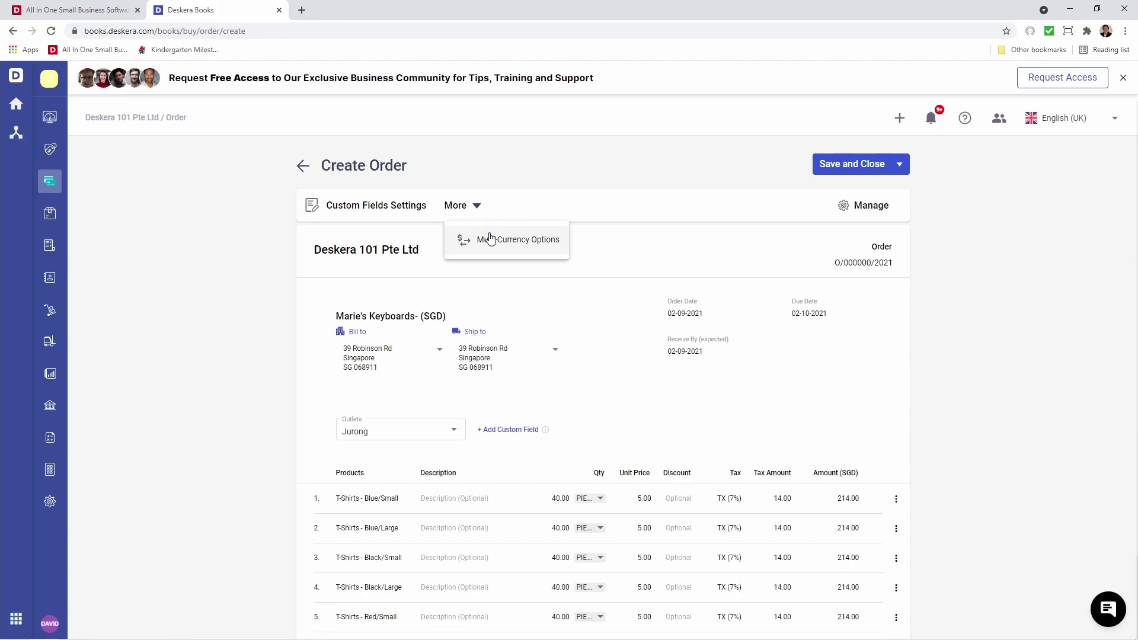
{"action": "left_click", "coordinate": [490, 239]}
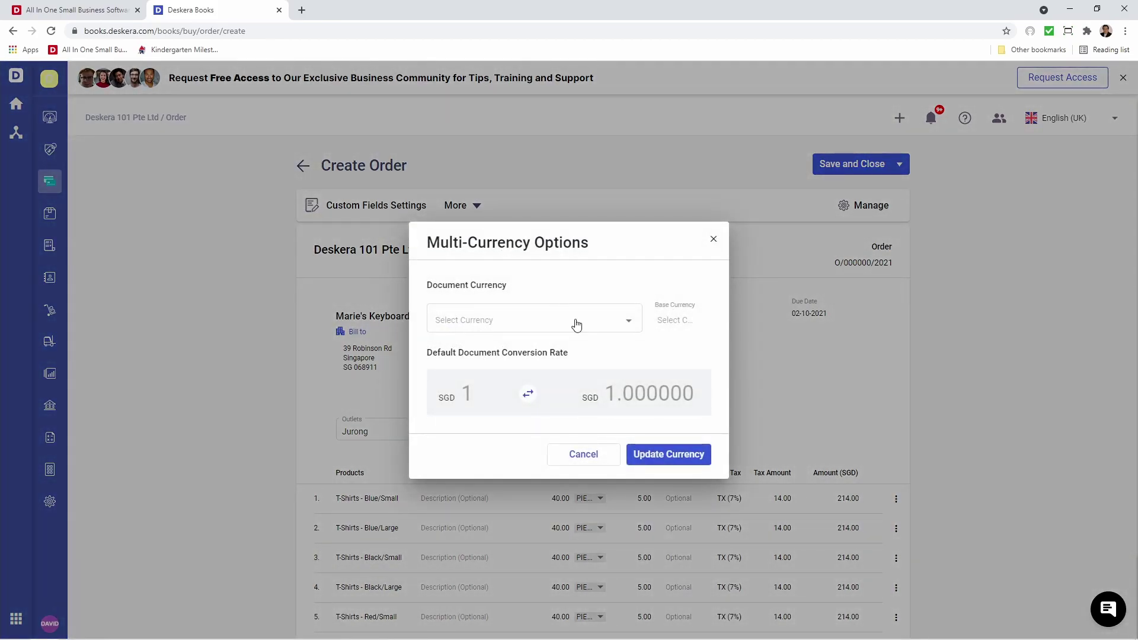
{"action": "left_click", "coordinate": [629, 326]}
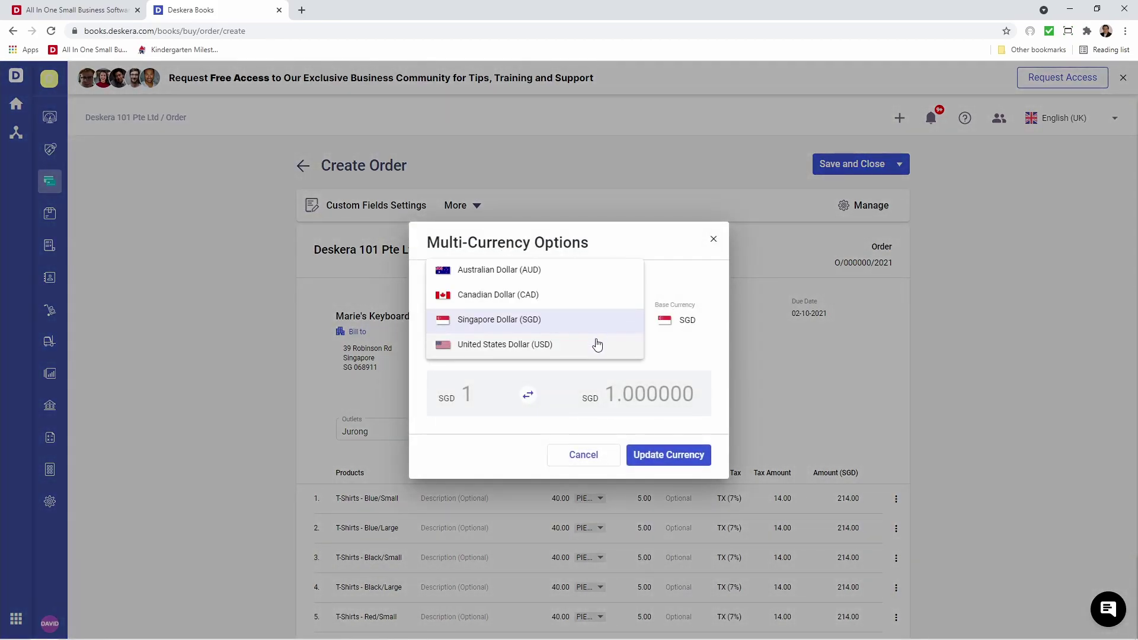
{"action": "left_click", "coordinate": [596, 344]}
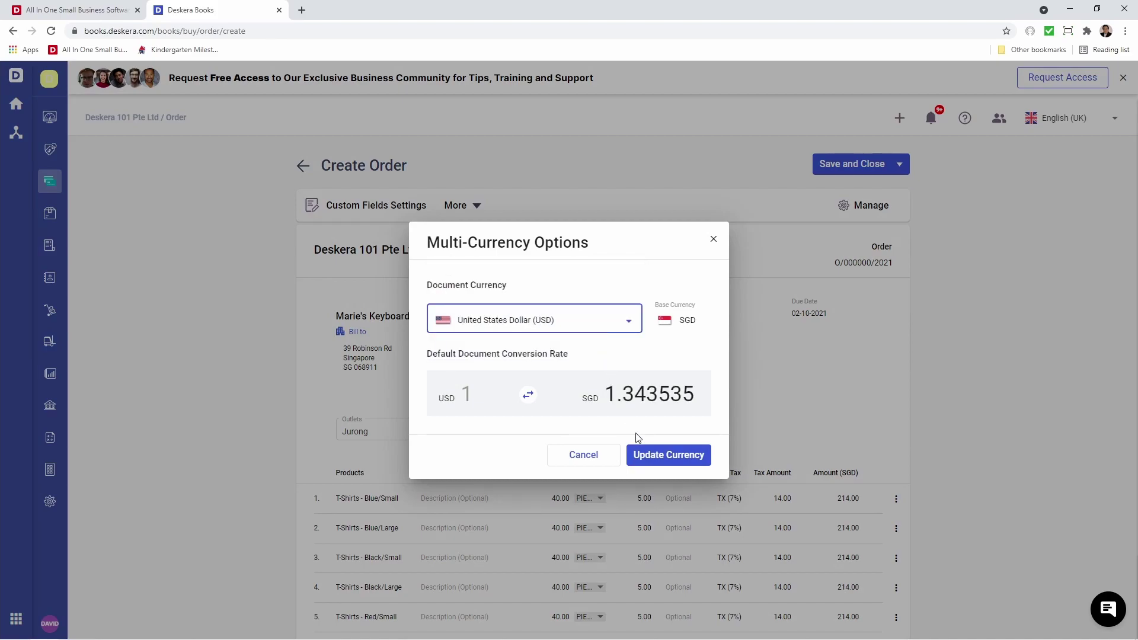
{"action": "left_click_drag", "start_coordinate": [646, 396], "coordinate": [741, 399]}
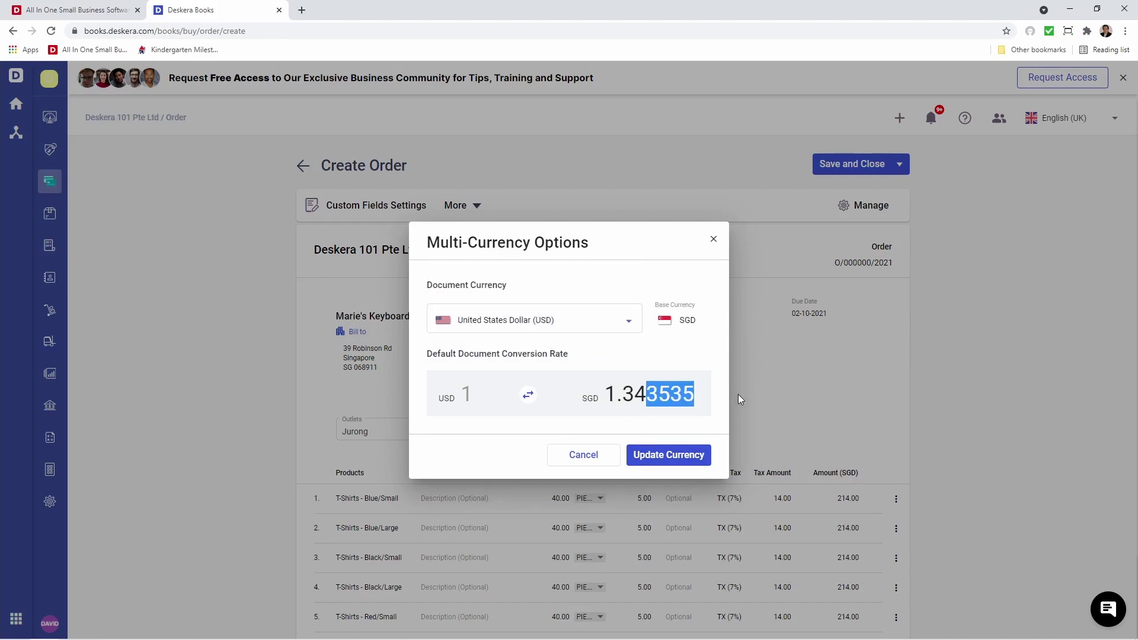
{"action": "type", "text": "2342"}
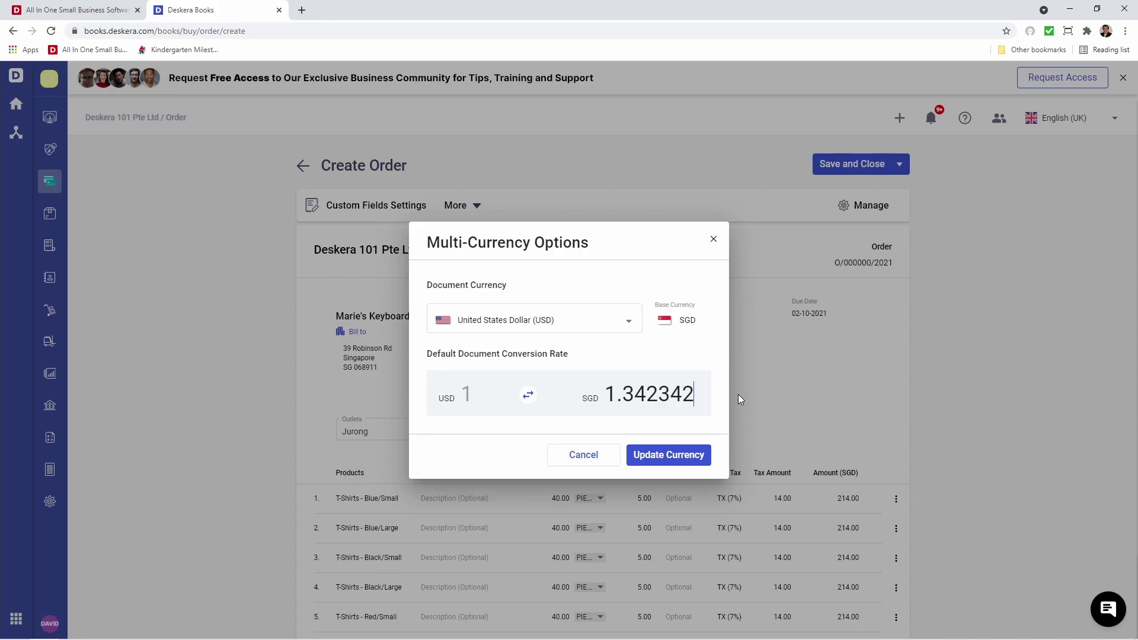
{"action": "type", "text": "424"}
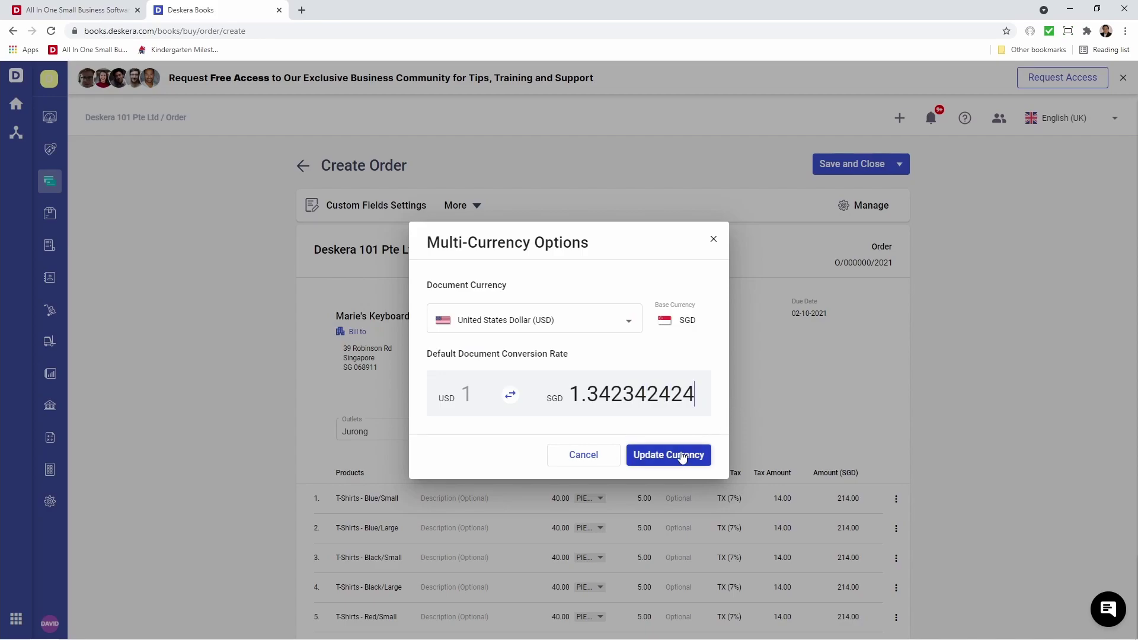
{"action": "left_click", "coordinate": [676, 455]}
{"action": "scroll", "coordinate": [677, 461], "scroll_direction": "down", "scroll_amount": 6}
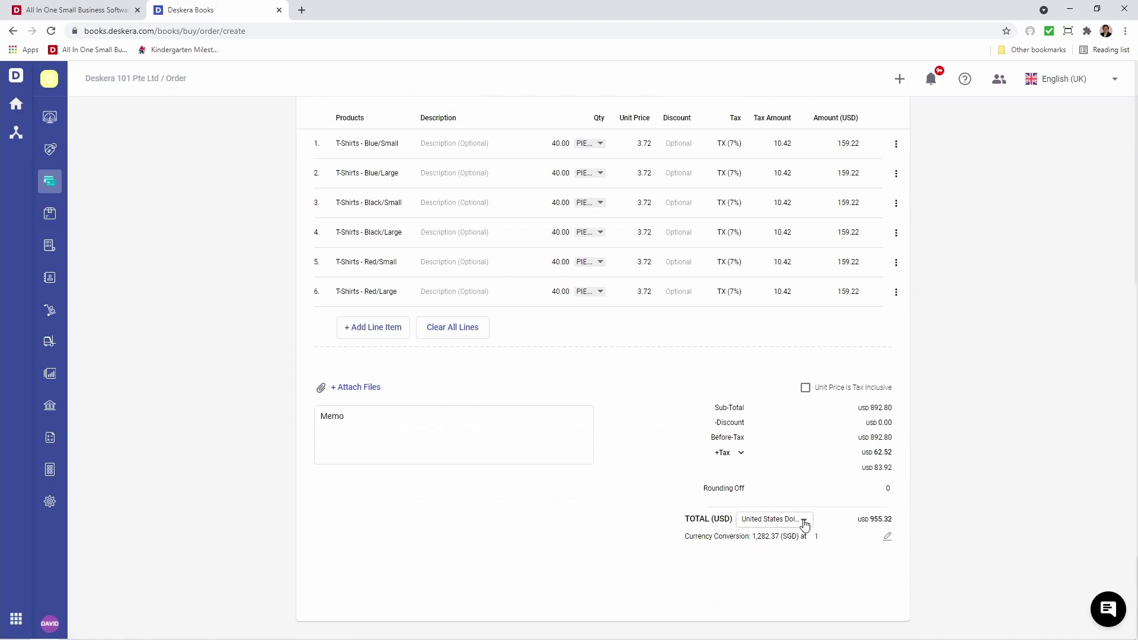
{"action": "scroll", "coordinate": [804, 524], "scroll_direction": "up", "scroll_amount": 5}
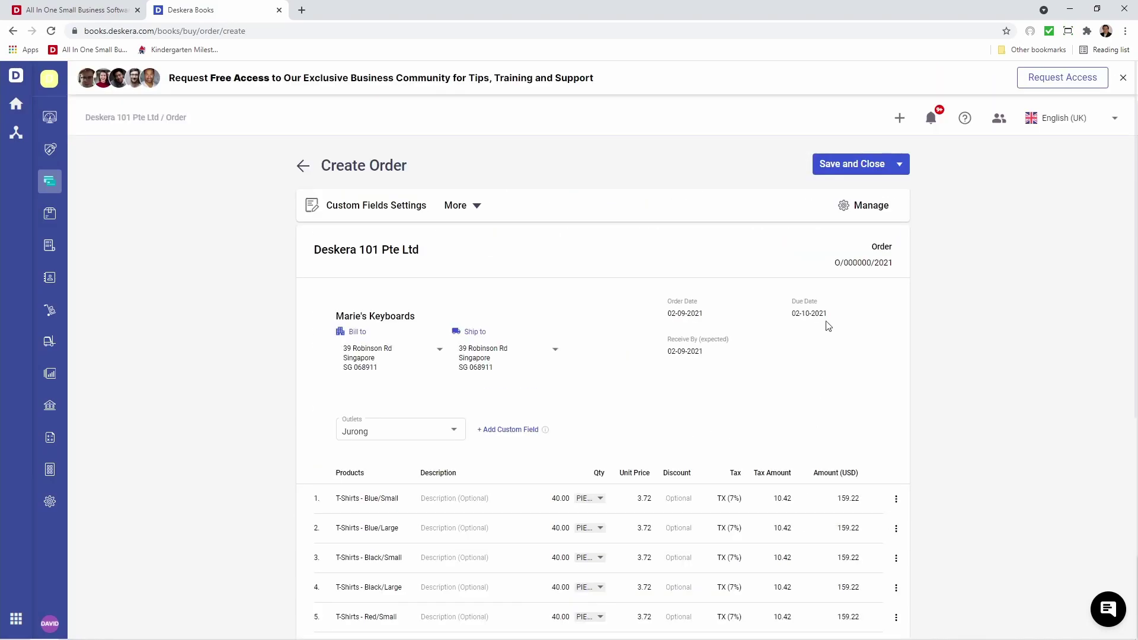
Save the USD order, convert it to an auto-received bill, and view the Bills list.
{"action": "left_click", "coordinate": [856, 164]}
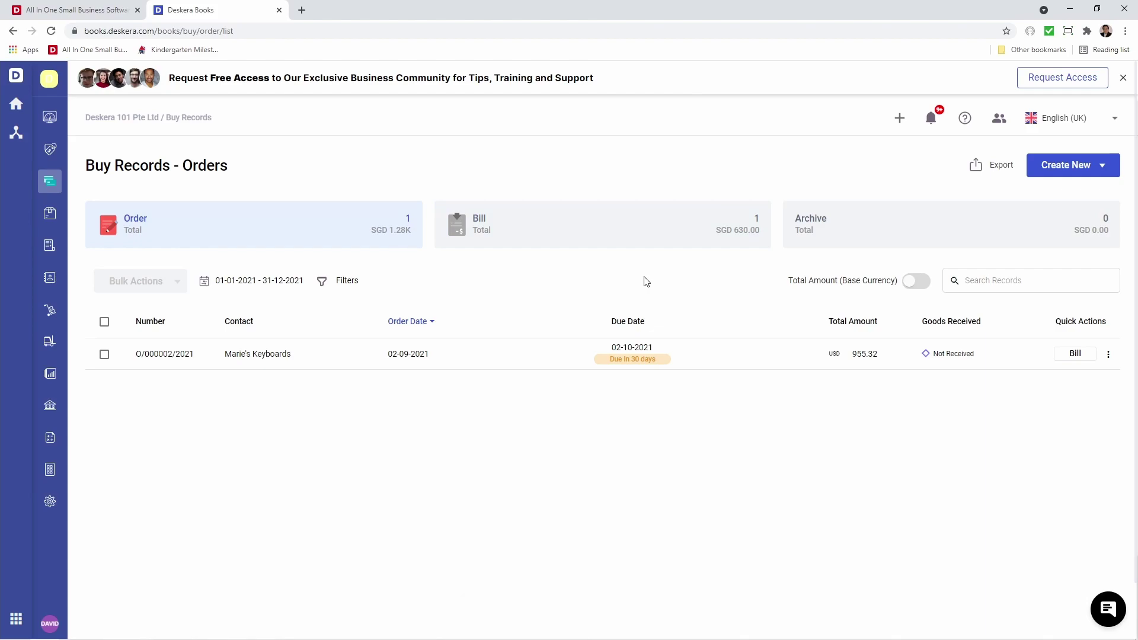
{"action": "left_click", "coordinate": [1076, 354]}
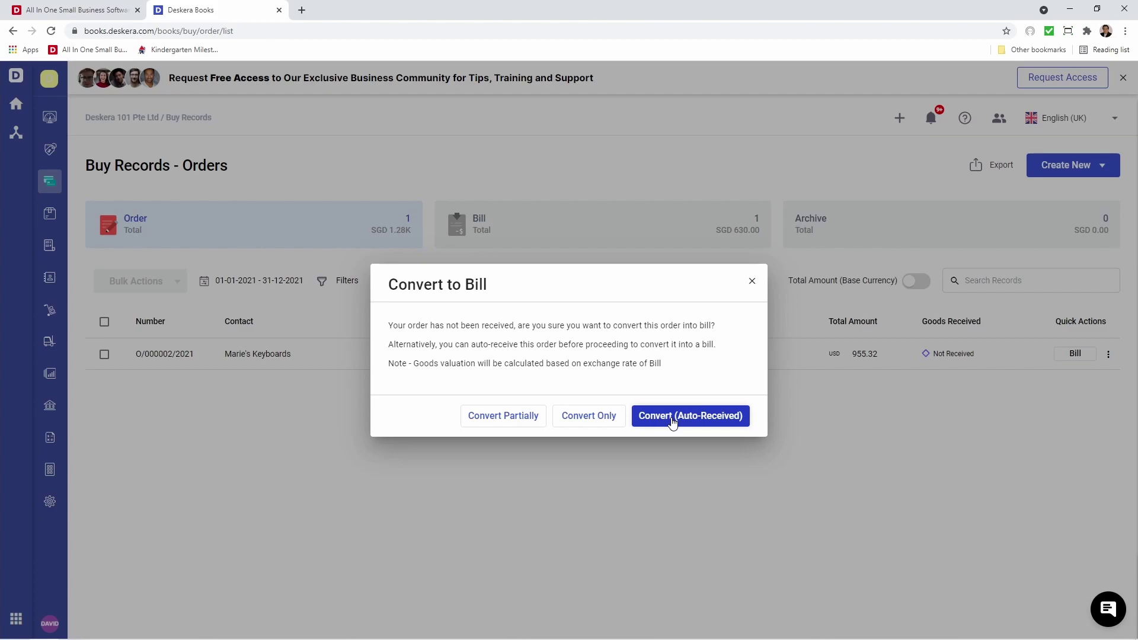
{"action": "left_click", "coordinate": [672, 418]}
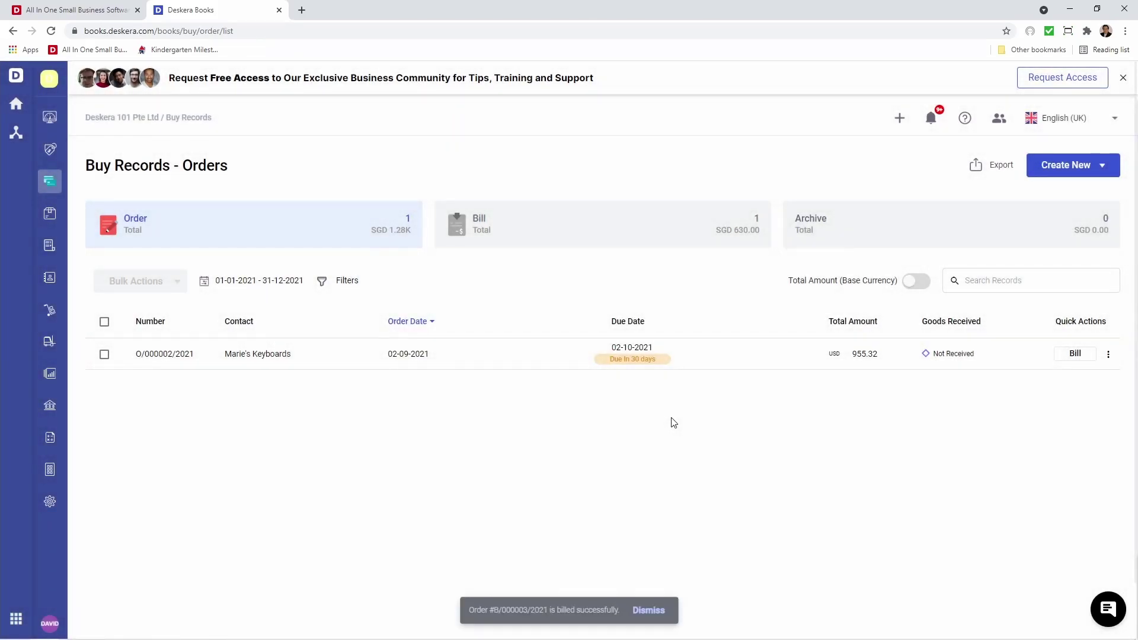
{"action": "left_click", "coordinate": [677, 232]}
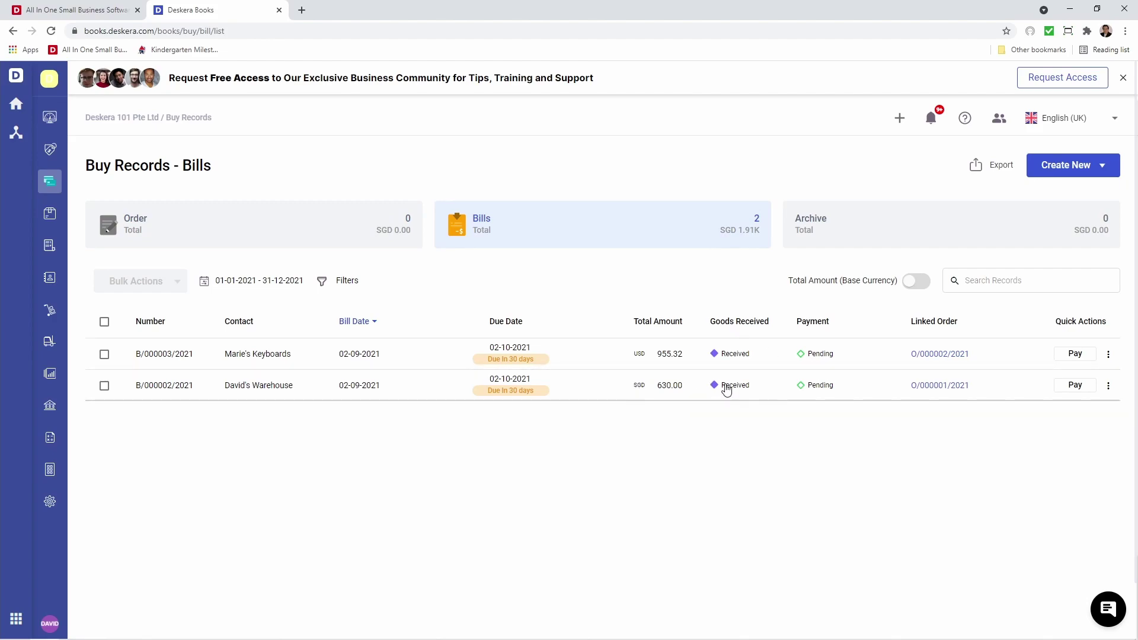
Start a new debit note from Accounting with David's Warehouse as the contact.
{"action": "left_click", "coordinate": [50, 438]}
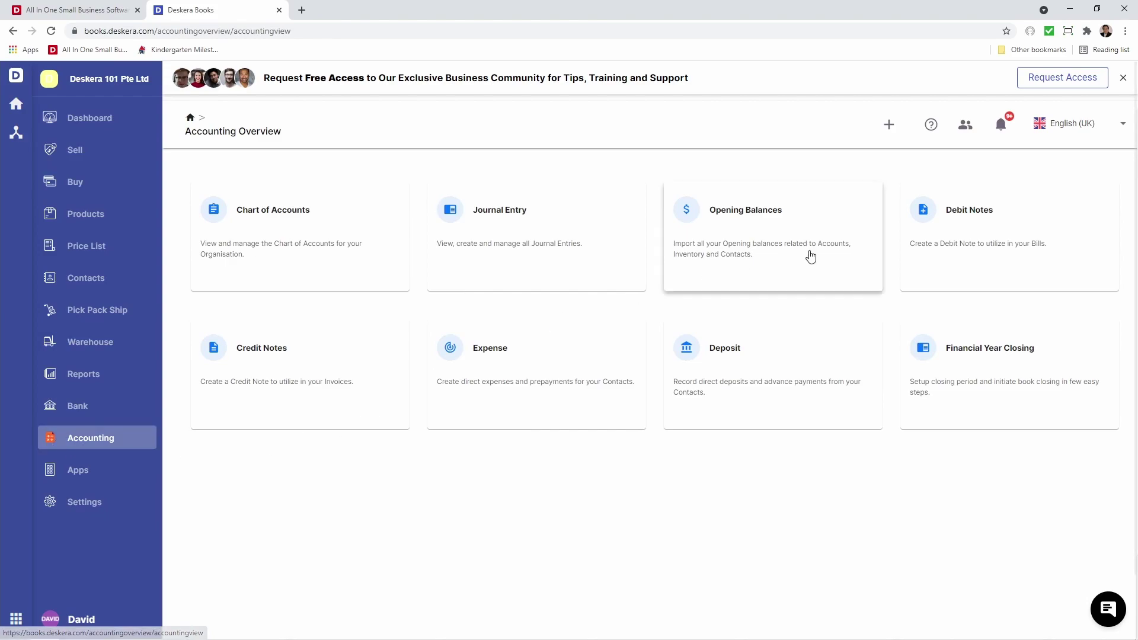
{"action": "left_click", "coordinate": [967, 244]}
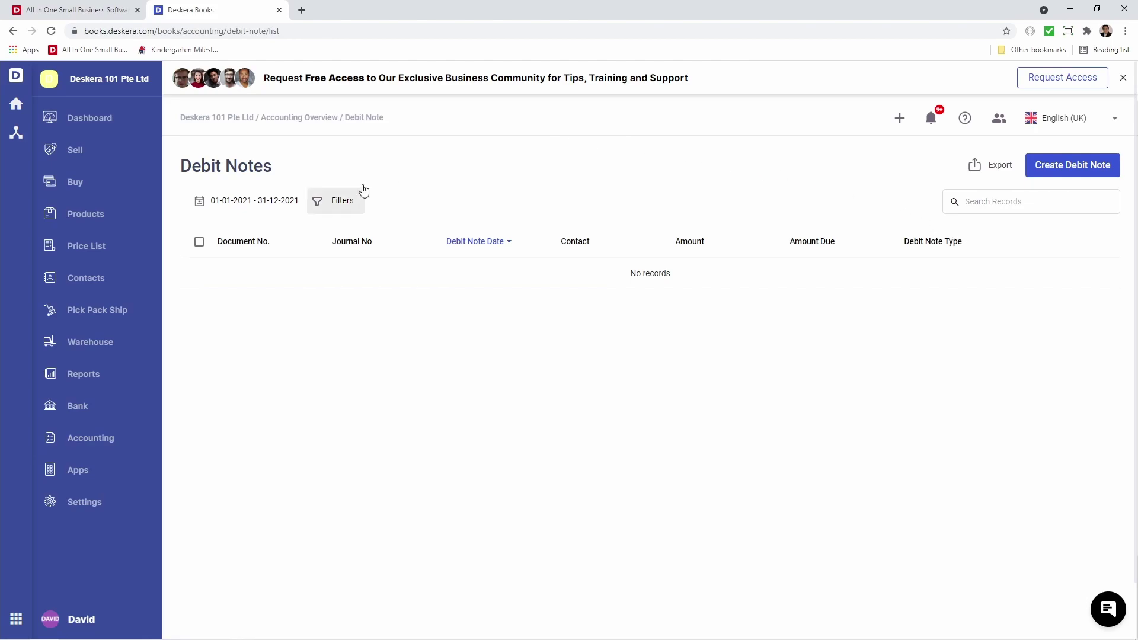
{"action": "left_click", "coordinate": [1085, 177]}
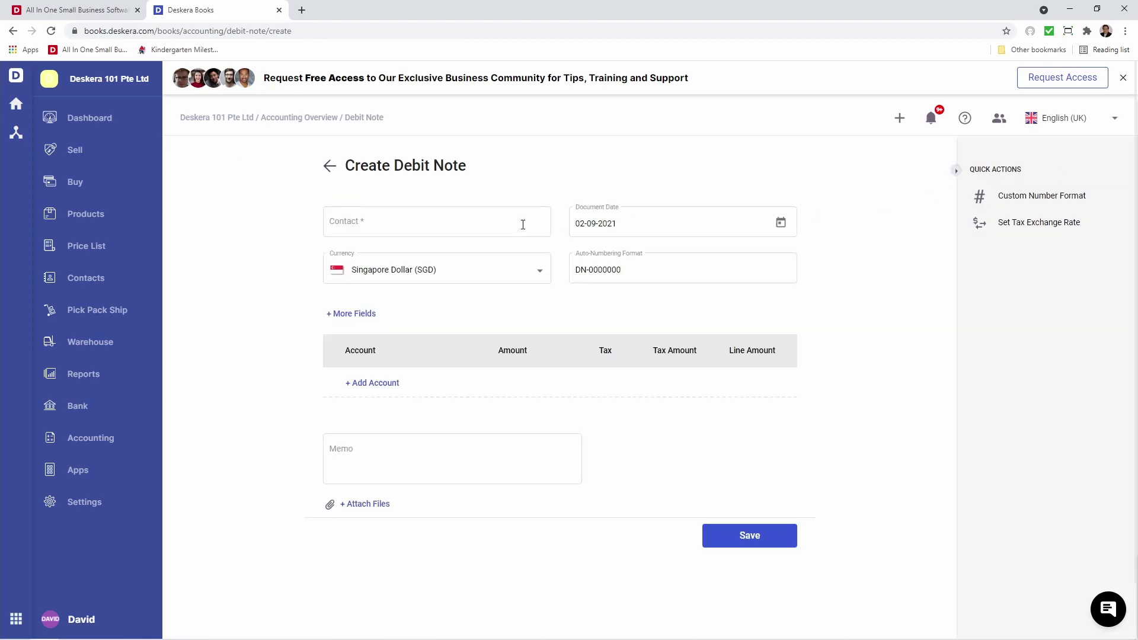
{"action": "left_click", "coordinate": [438, 224]}
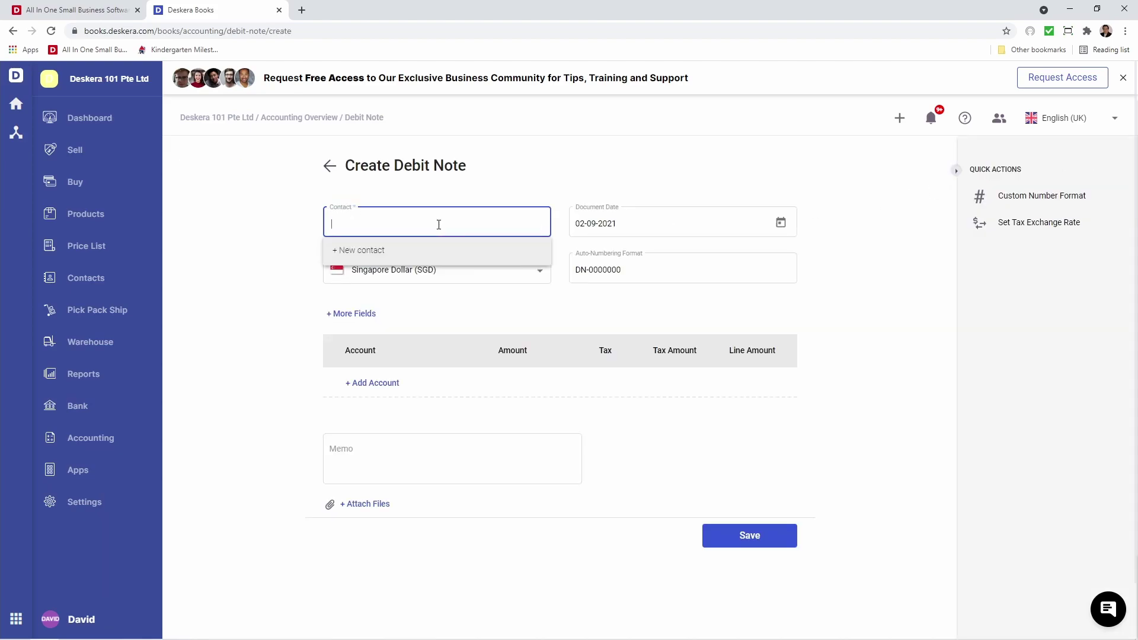
{"action": "left_click", "coordinate": [420, 279]}
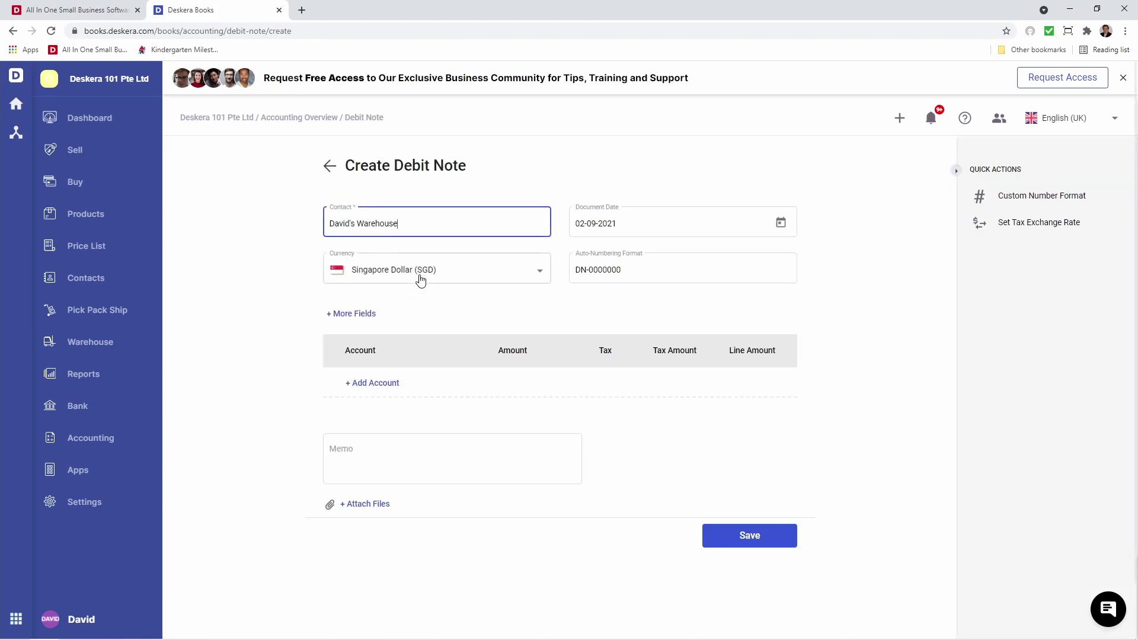
Set the debit note currency to Singapore Dollar and keep DN-0000000 numbering.
{"action": "left_click", "coordinate": [535, 274]}
{"action": "left_click", "coordinate": [536, 276]}
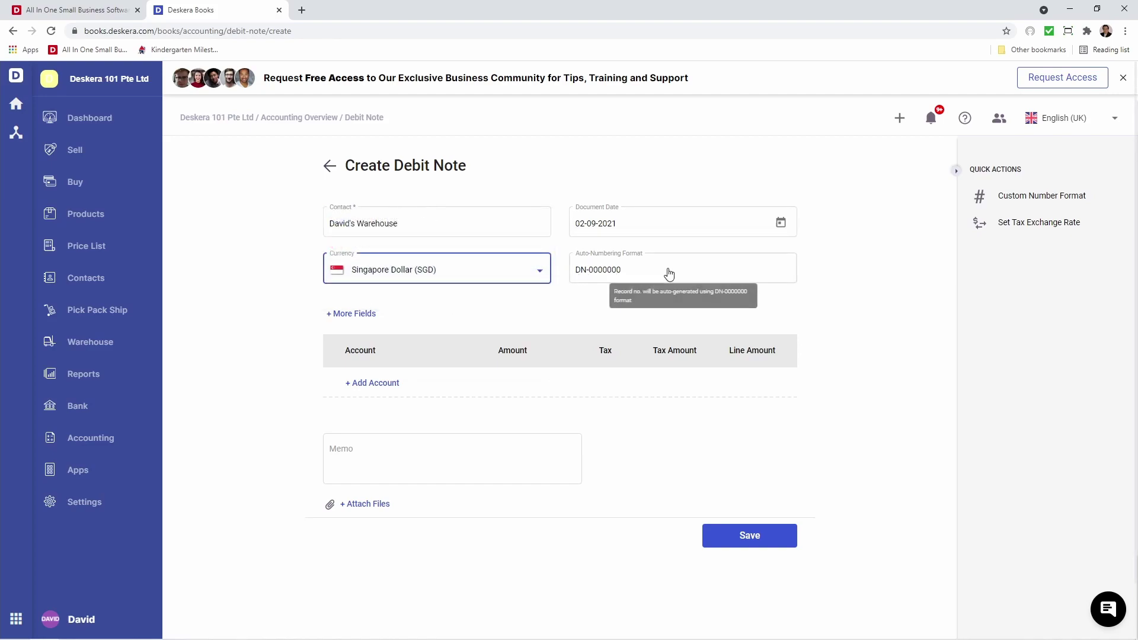
{"action": "left_click", "coordinate": [674, 274]}
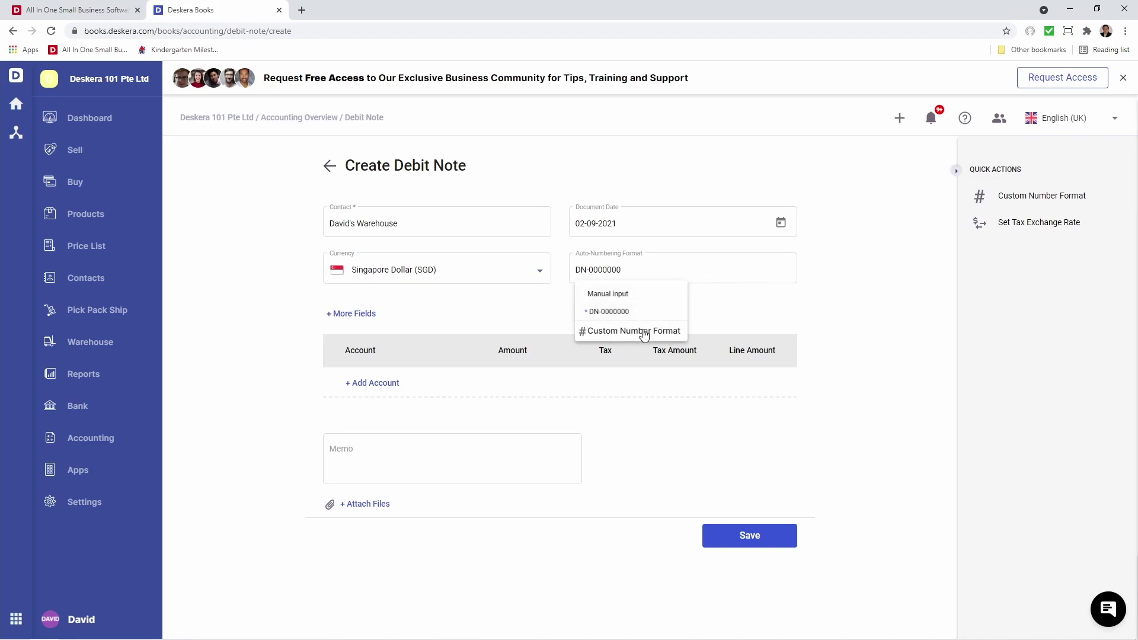
{"action": "left_click", "coordinate": [508, 320]}
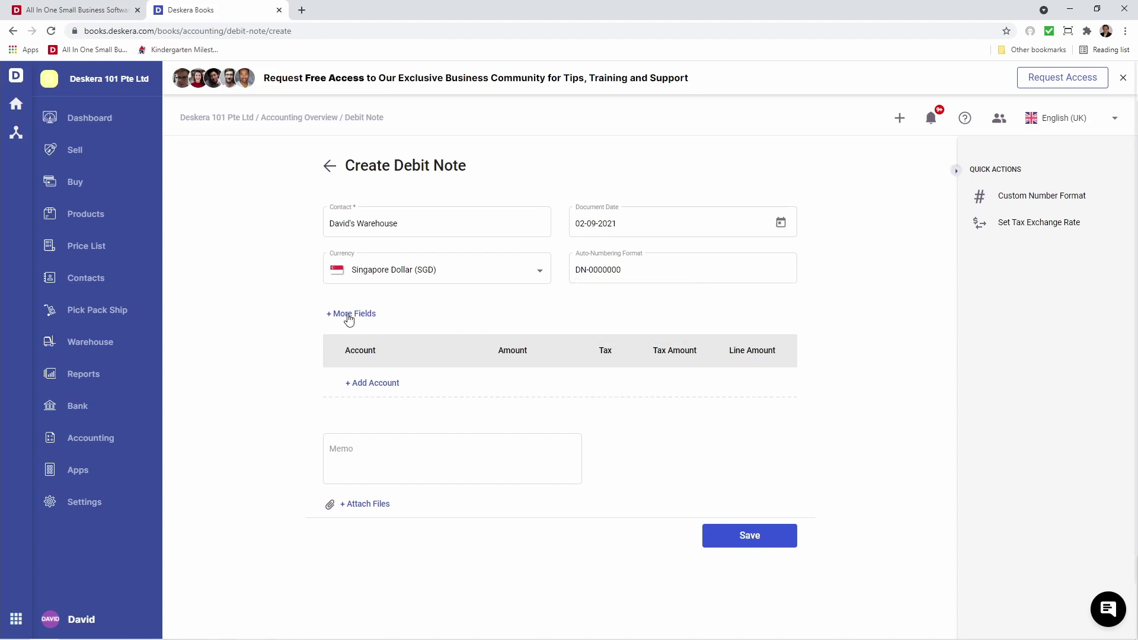
Set the debit note's Outlets custom field to Jurong.
{"action": "left_click", "coordinate": [349, 319]}
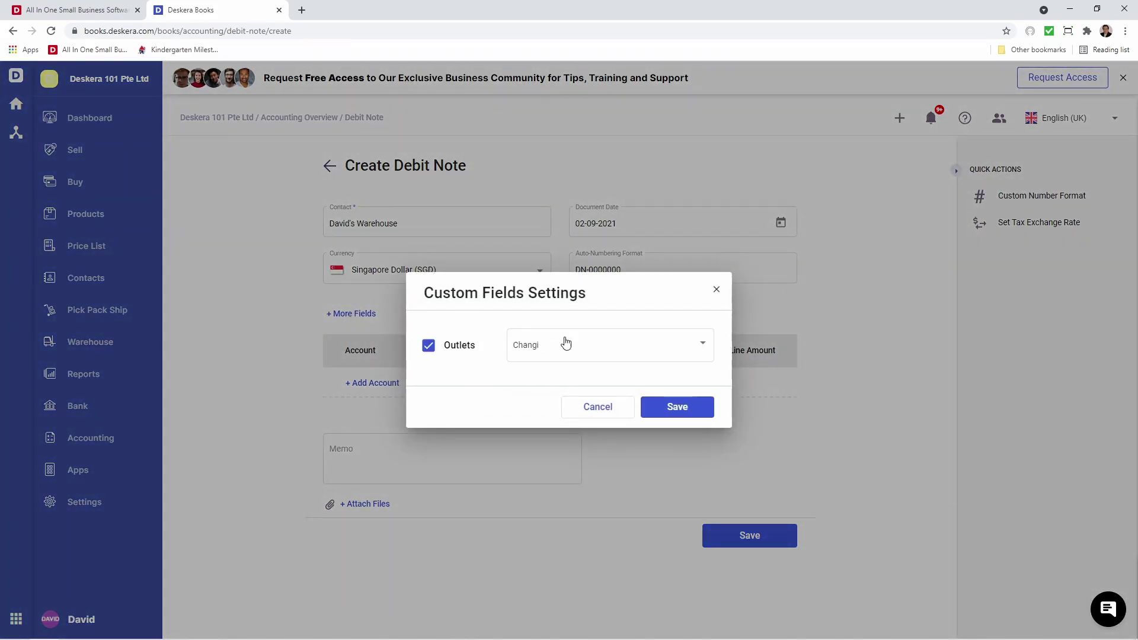
{"action": "left_click", "coordinate": [558, 346]}
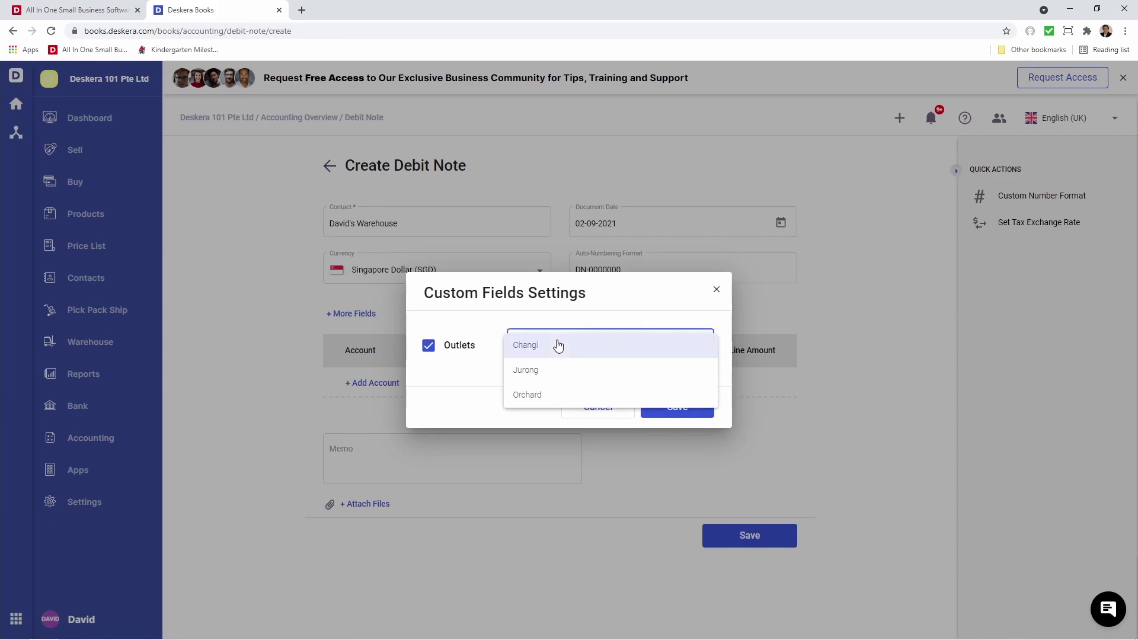
{"action": "left_click", "coordinate": [563, 370]}
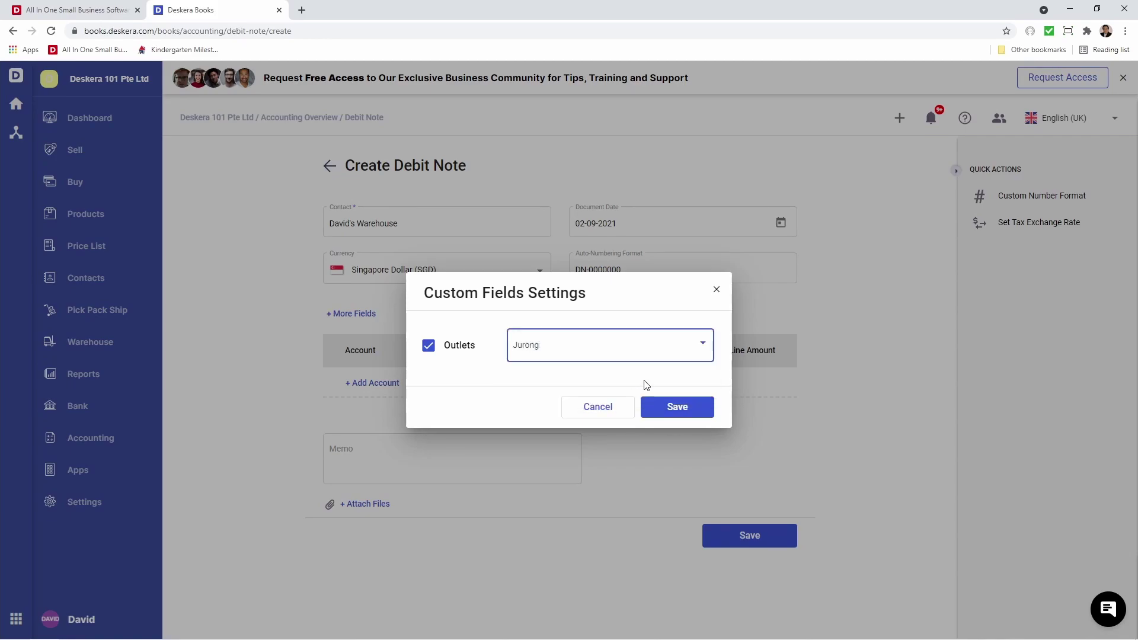
{"action": "left_click", "coordinate": [682, 415]}
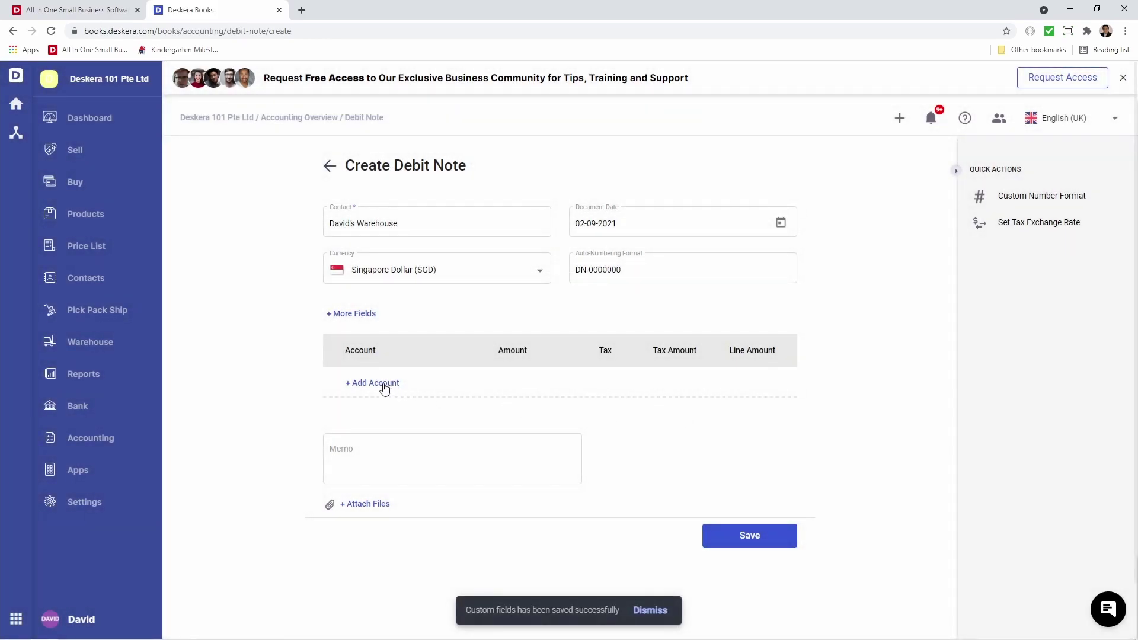
Add a Test account line of 50.00 with TX-RE (7%) tax.
{"action": "left_click", "coordinate": [382, 384]}
{"action": "left_click", "coordinate": [384, 384]}
{"action": "type", "text": "test"}
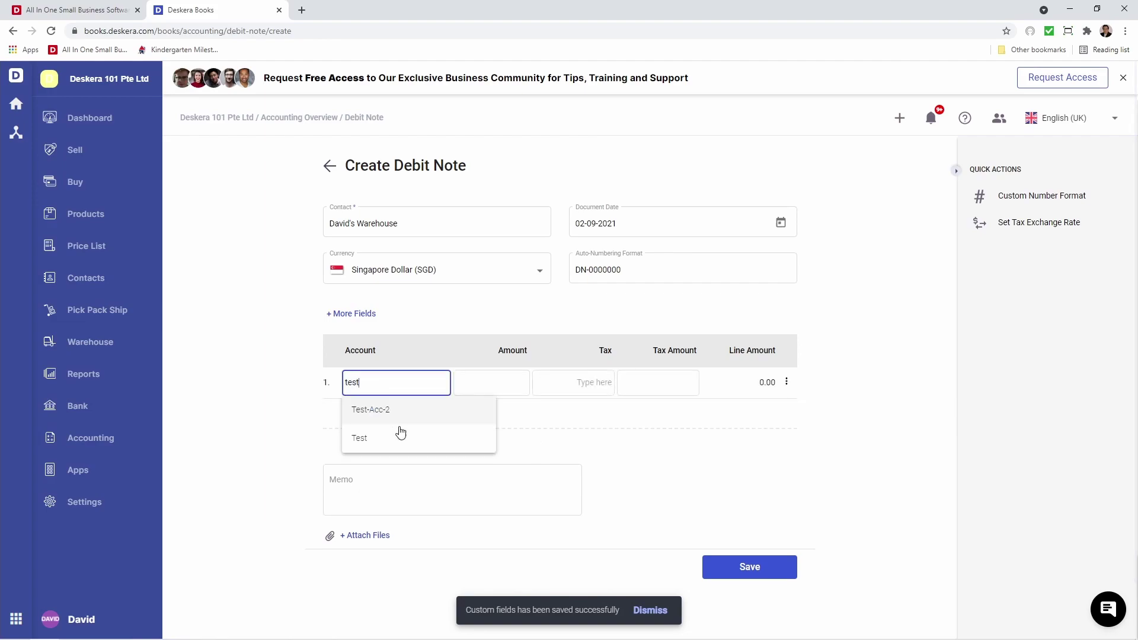
{"action": "left_click", "coordinate": [399, 435]}
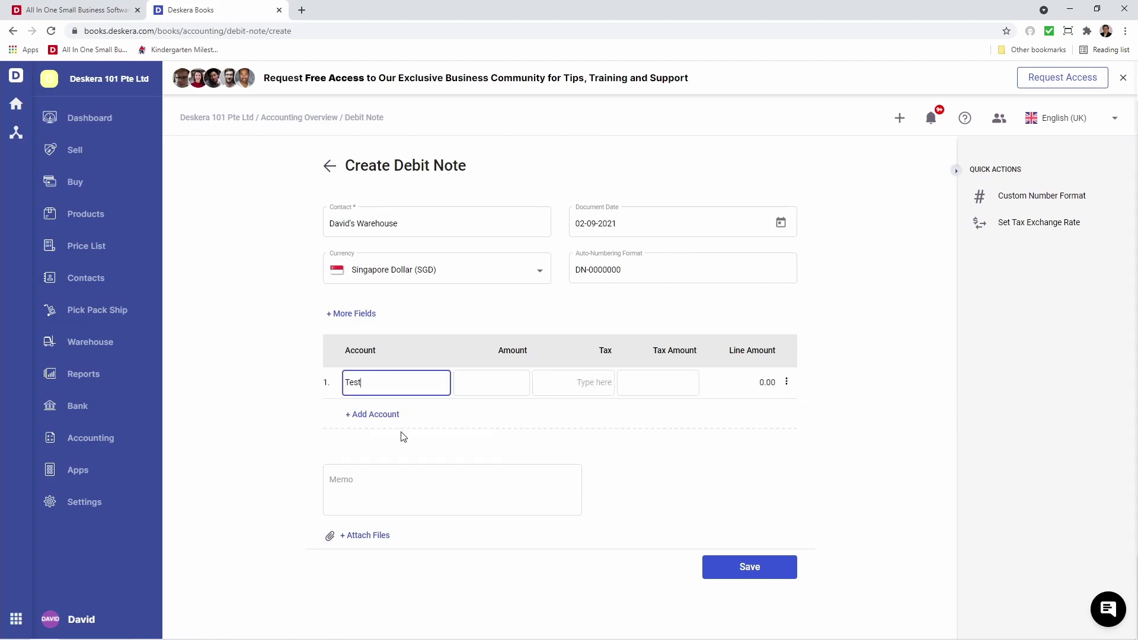
{"action": "left_click", "coordinate": [493, 385]}
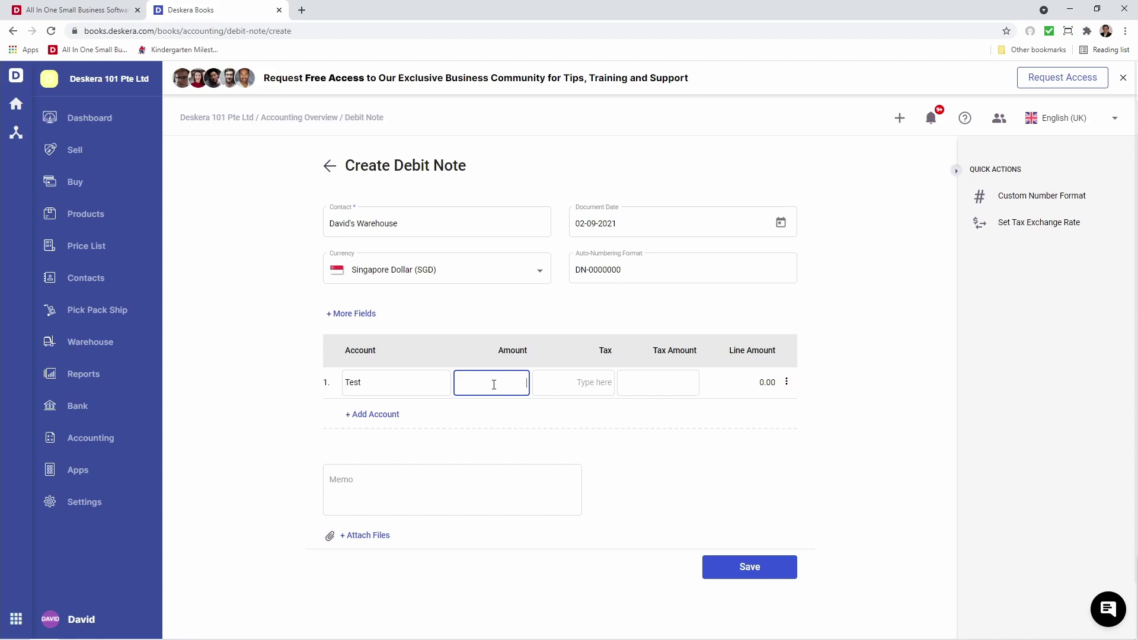
{"action": "left_click", "coordinate": [541, 407]}
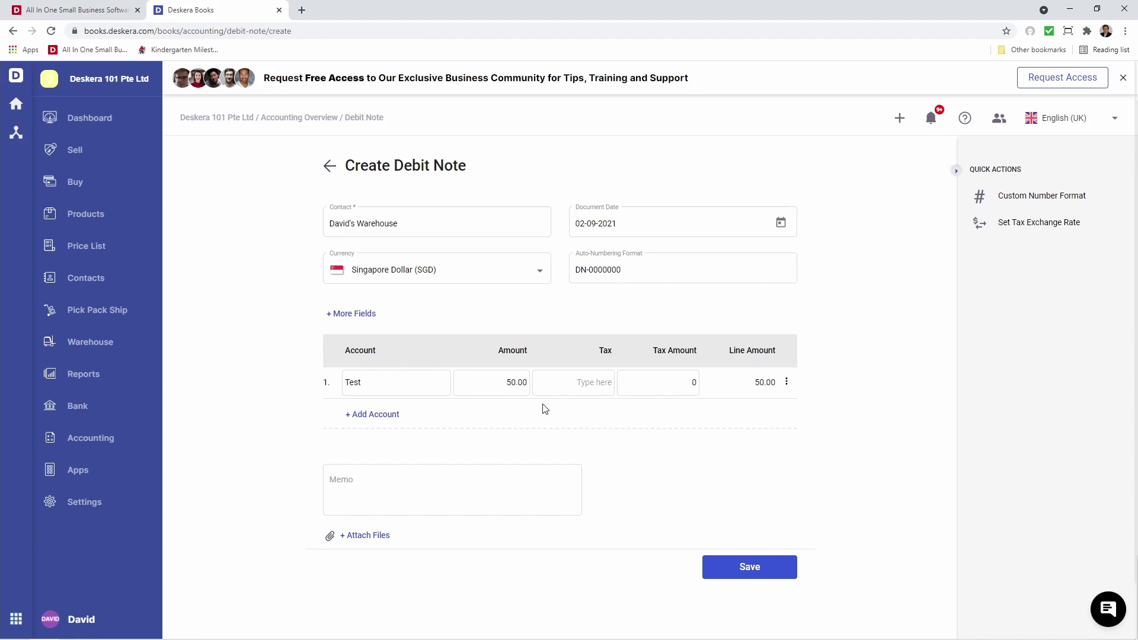
{"action": "left_click", "coordinate": [598, 383]}
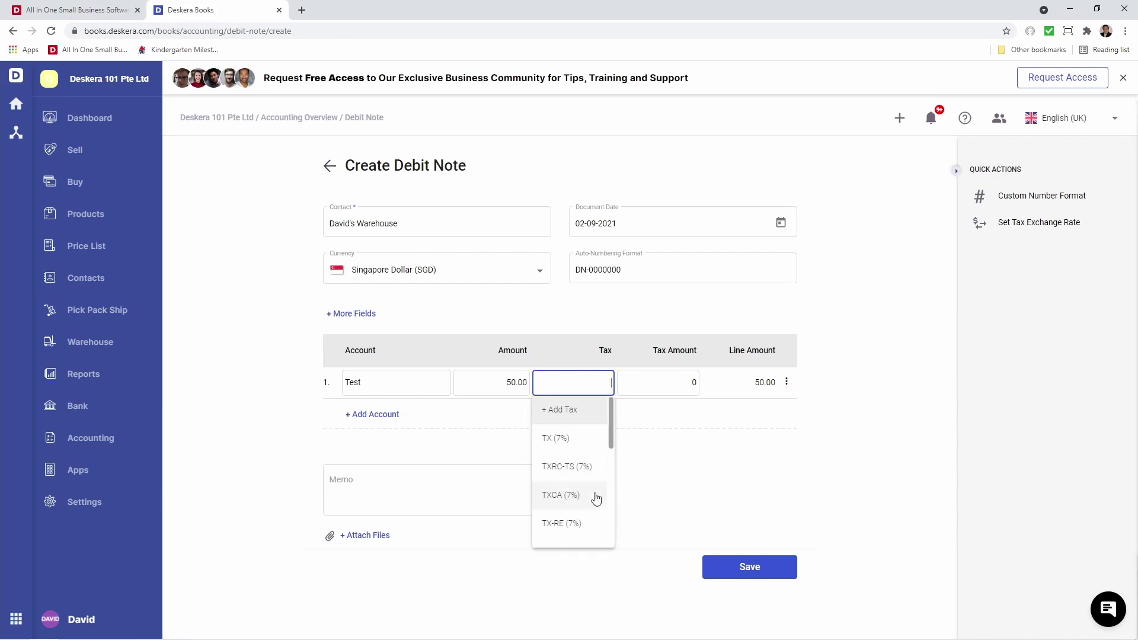
{"action": "left_click", "coordinate": [596, 534]}
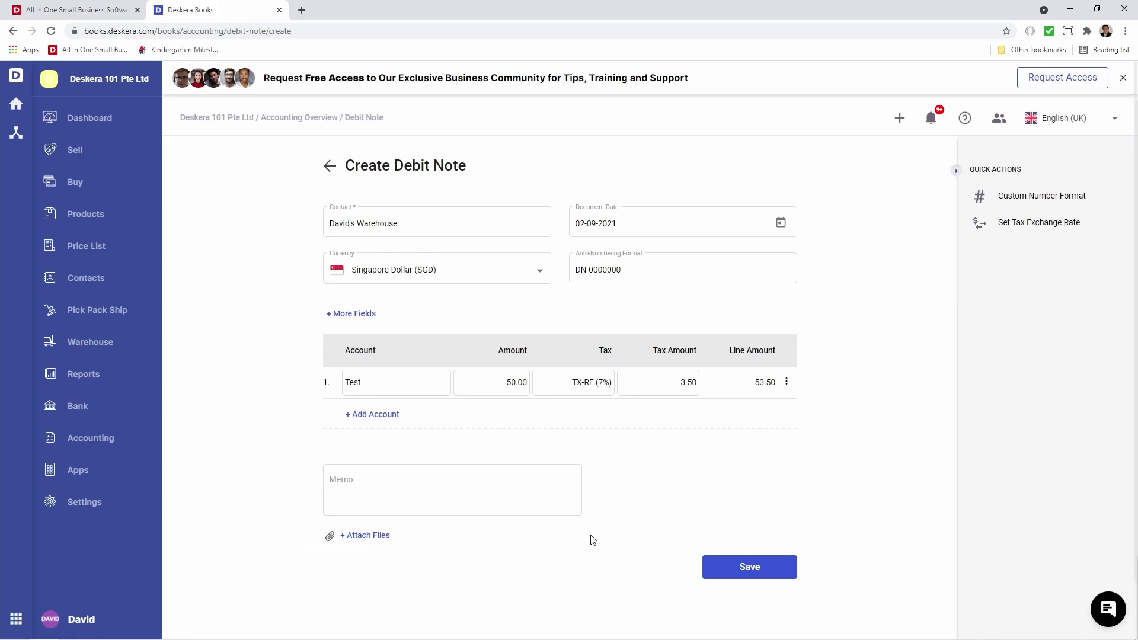
Leave the tax exchange rate unchanged and save the 53.50 debit note.
{"action": "left_click", "coordinate": [1007, 230]}
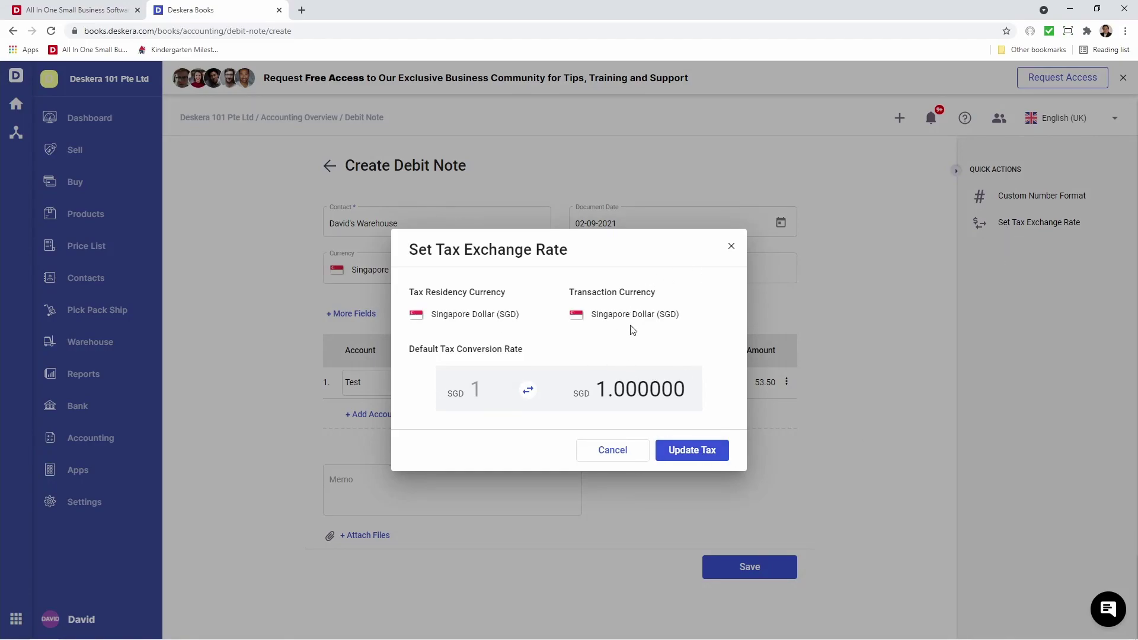
{"action": "left_click", "coordinate": [734, 246]}
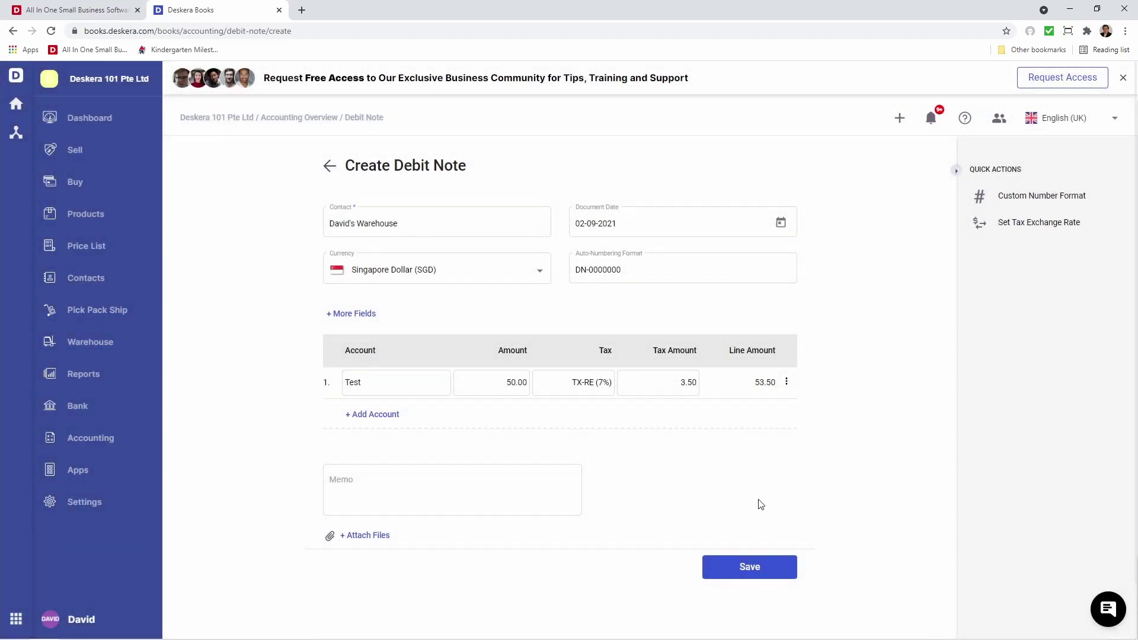
{"action": "left_click", "coordinate": [748, 560]}
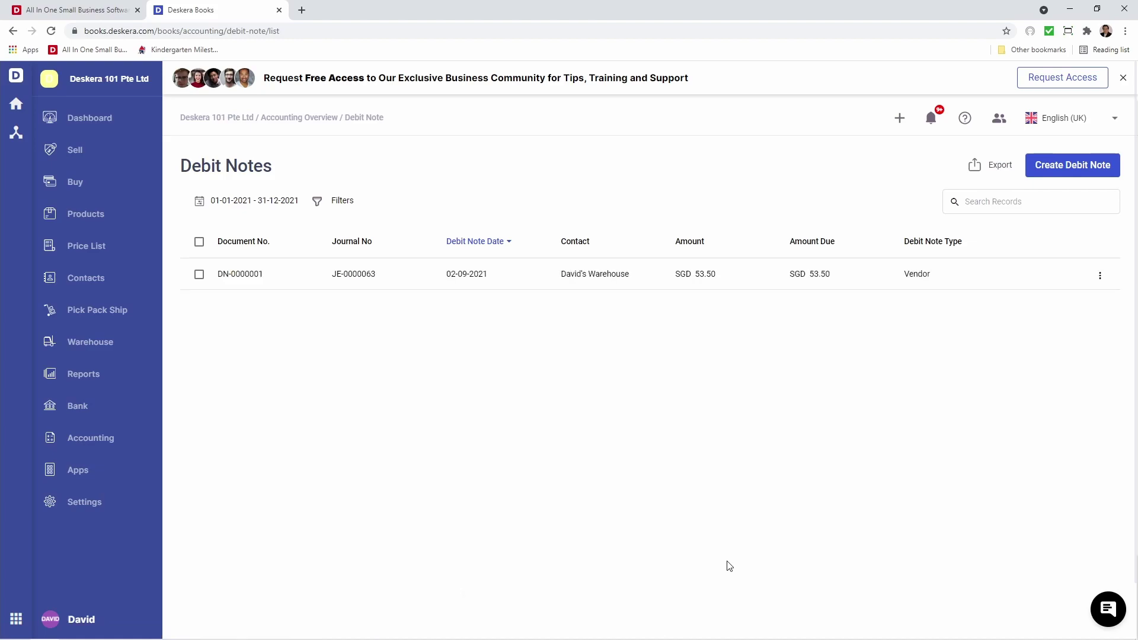
Open the Expense list from Accounting and expand the Create menu.
{"action": "left_click", "coordinate": [97, 443]}
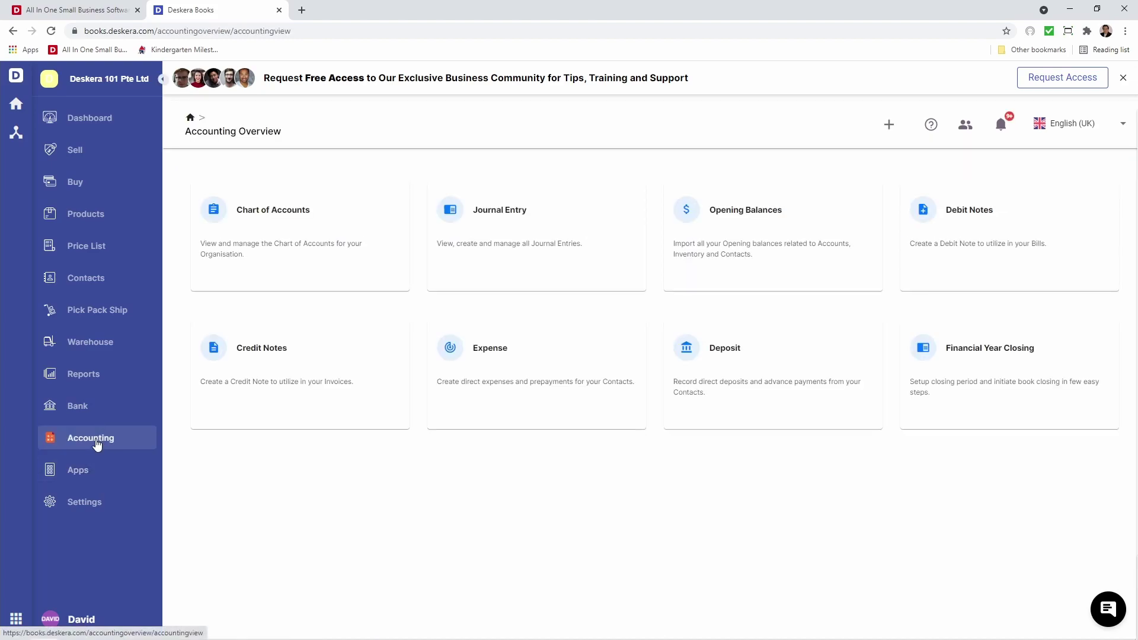
{"action": "left_click", "coordinate": [545, 373]}
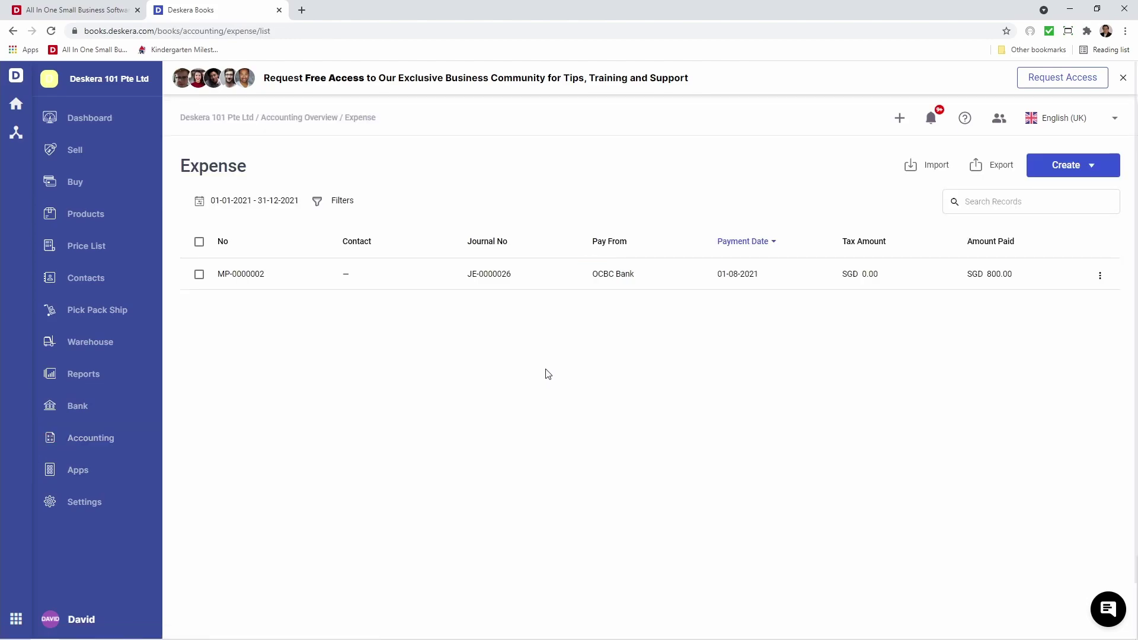
{"action": "left_click", "coordinate": [1070, 171]}
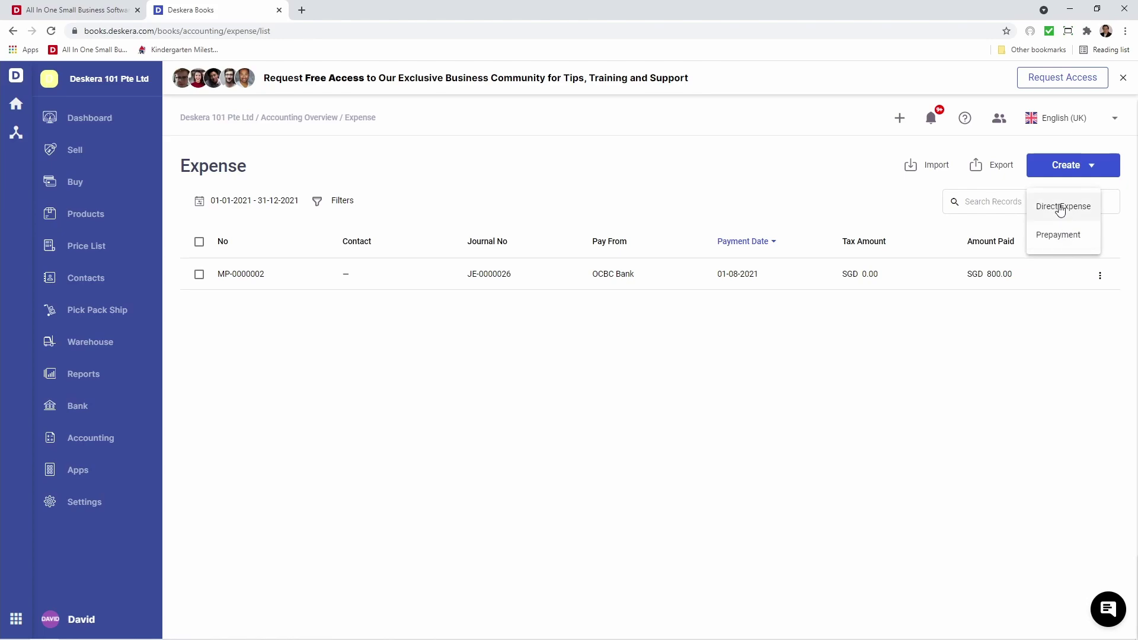
Start a direct expense to David's Warehouse from OCBC Bank by Bank Transfer, reference 234234.
{"action": "left_click", "coordinate": [1061, 211]}
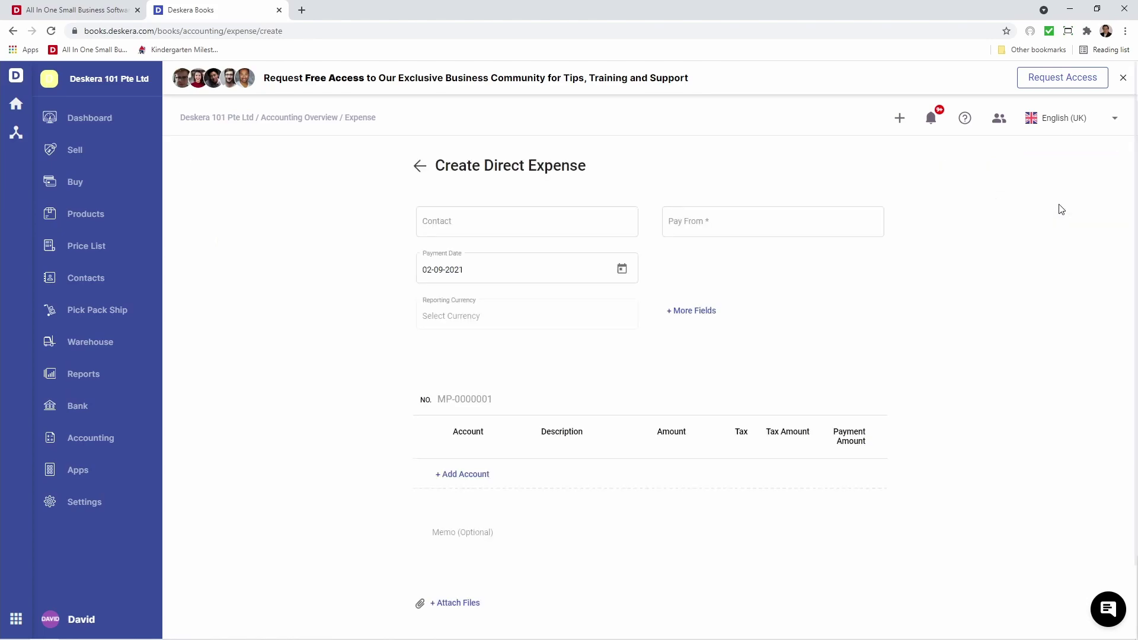
{"action": "left_click", "coordinate": [613, 221]}
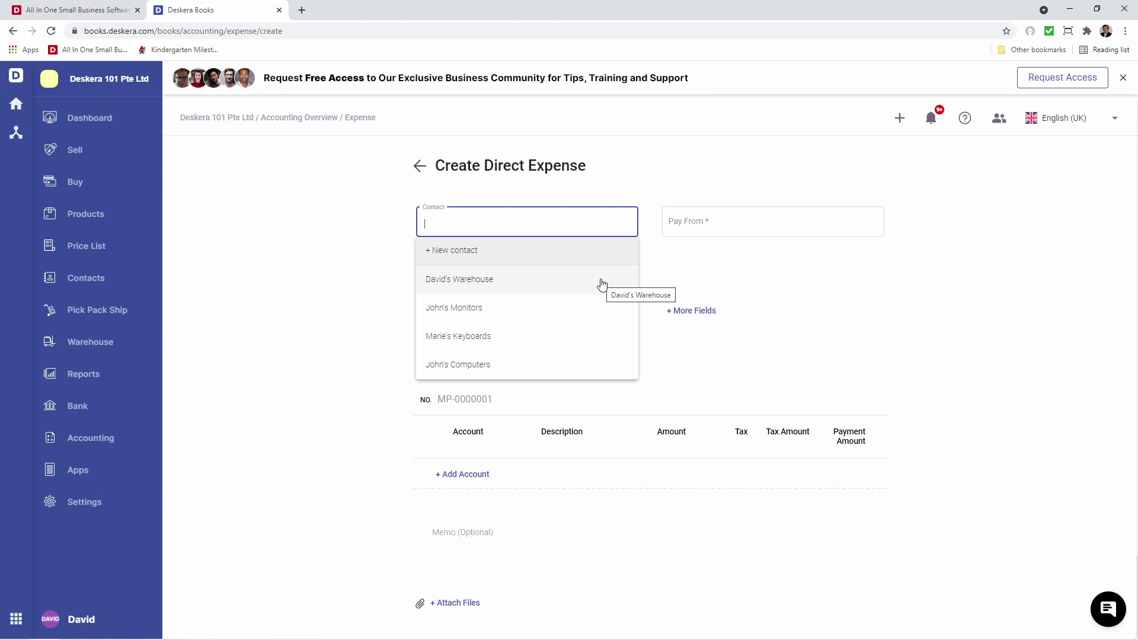
{"action": "left_click", "coordinate": [601, 284]}
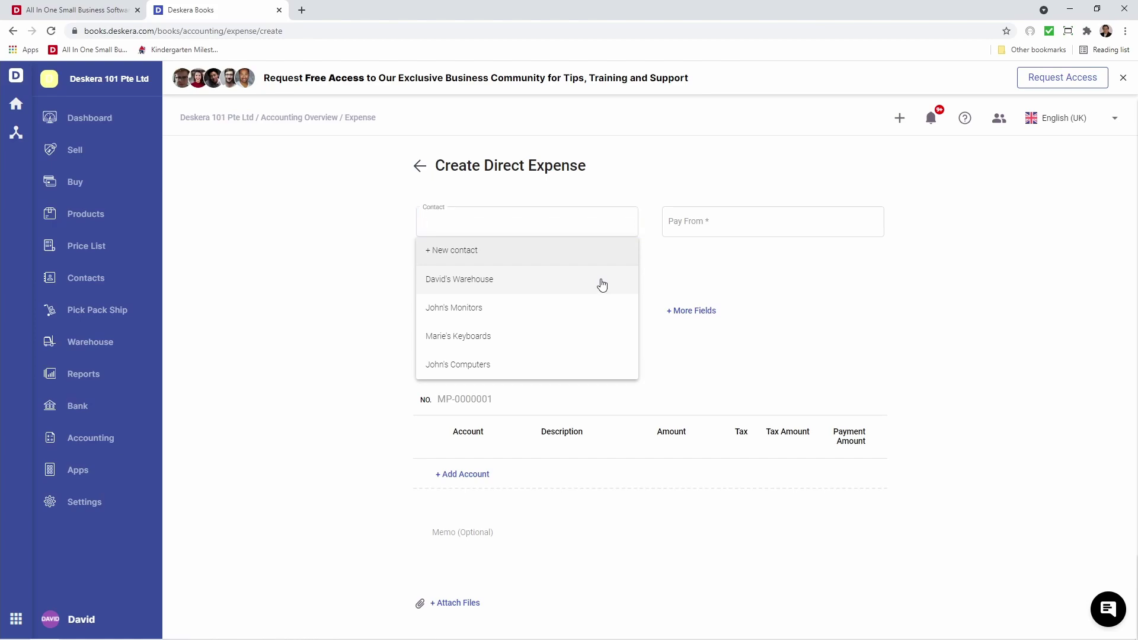
{"action": "left_click", "coordinate": [706, 236]}
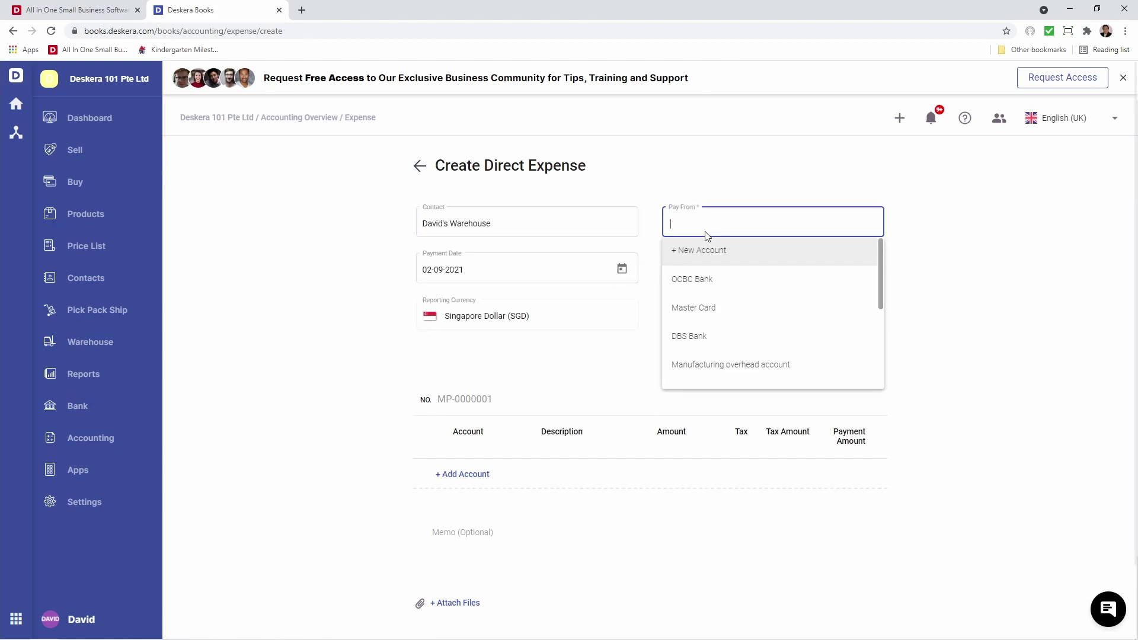
{"action": "left_click", "coordinate": [701, 276]}
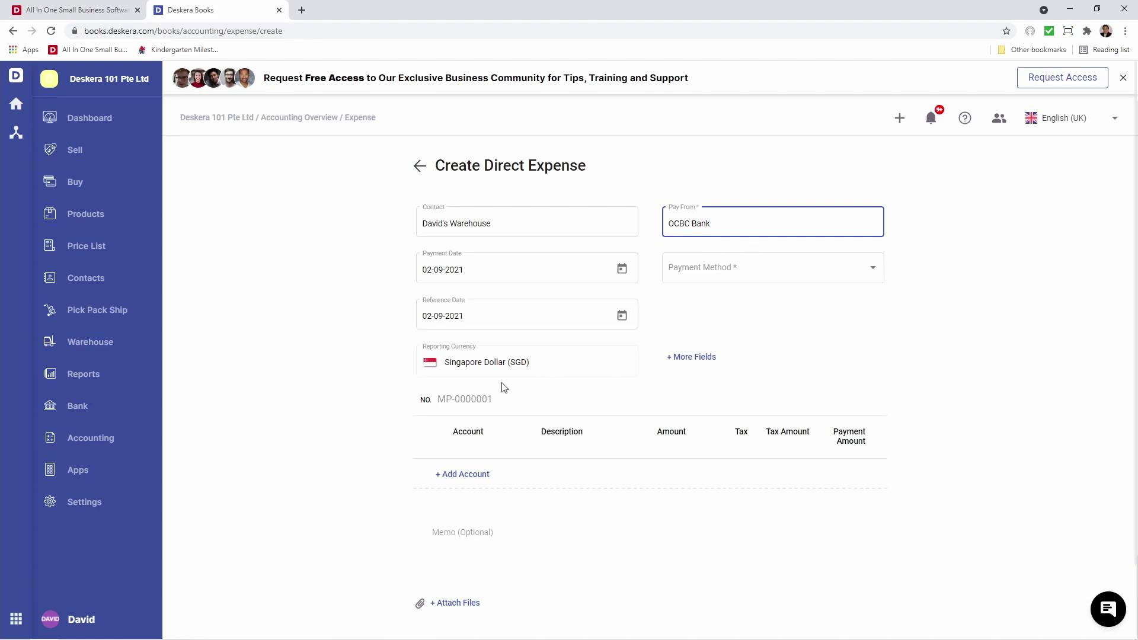
{"action": "left_click", "coordinate": [715, 272]}
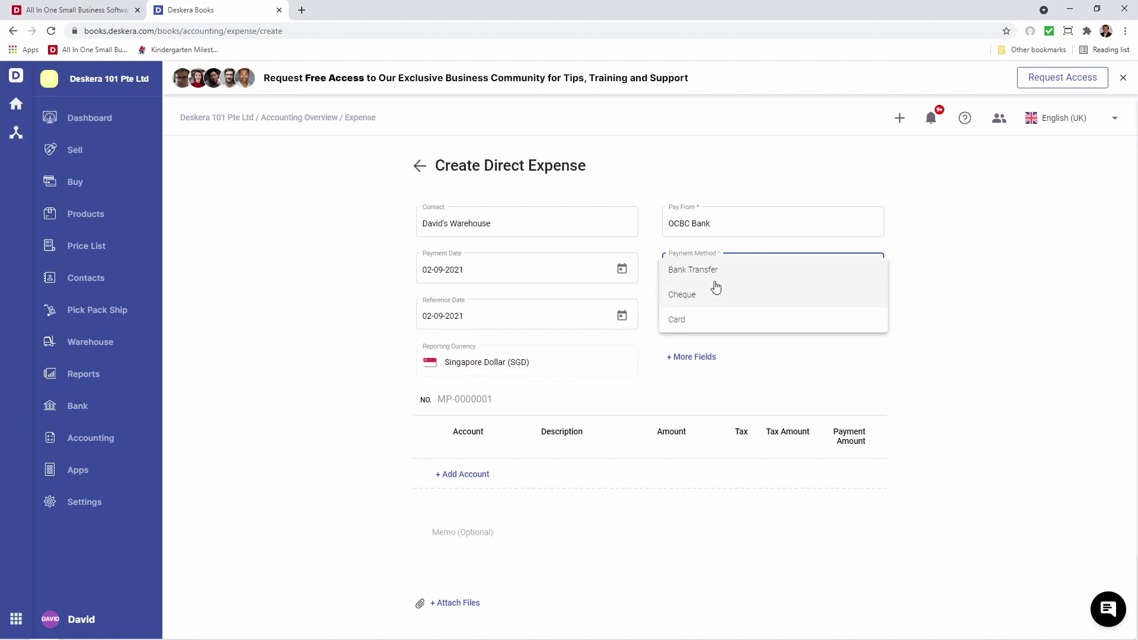
{"action": "left_click", "coordinate": [716, 273]}
{"action": "left_click", "coordinate": [709, 313]}
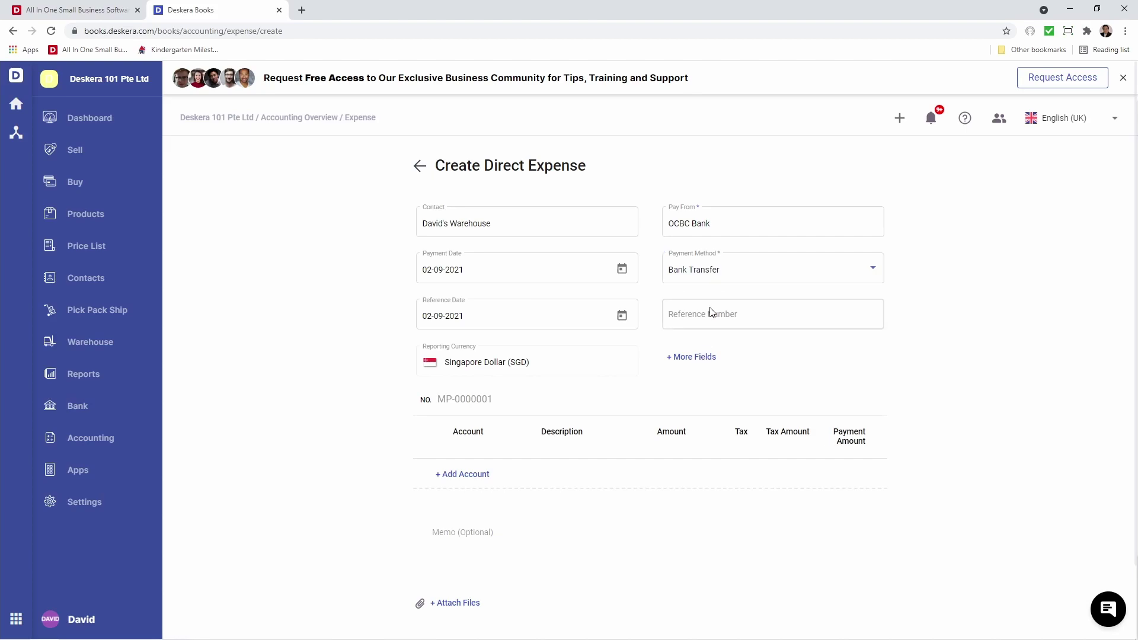
{"action": "type", "text": "234234"}
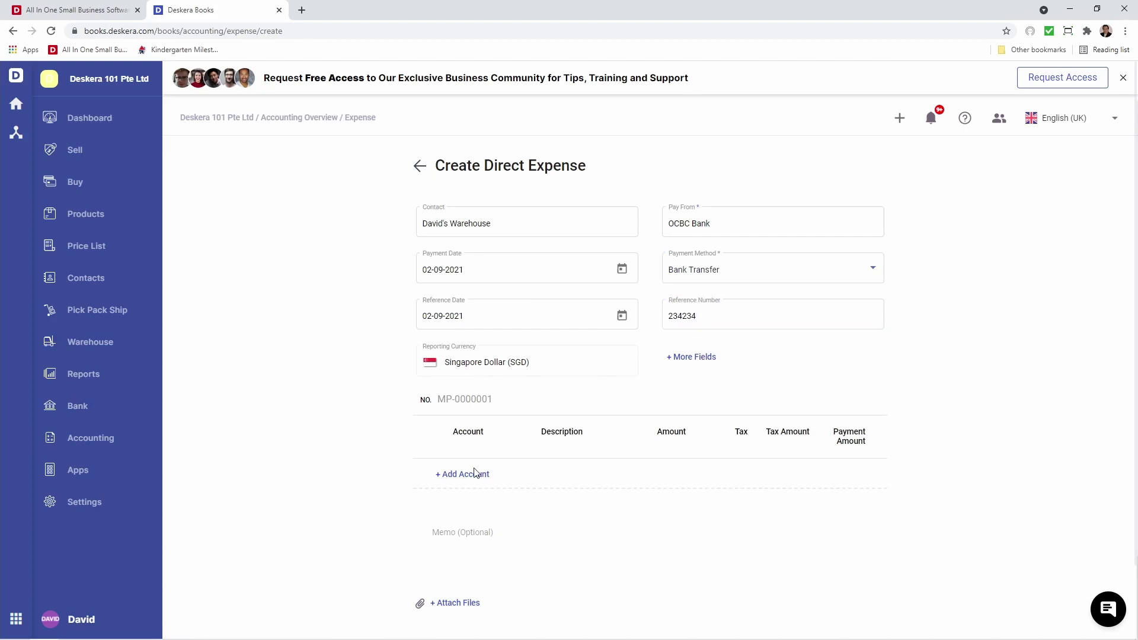
Add a Test account line of 50.00 with TX-RE (7%) tax and save the expense.
{"action": "left_click", "coordinate": [472, 477]}
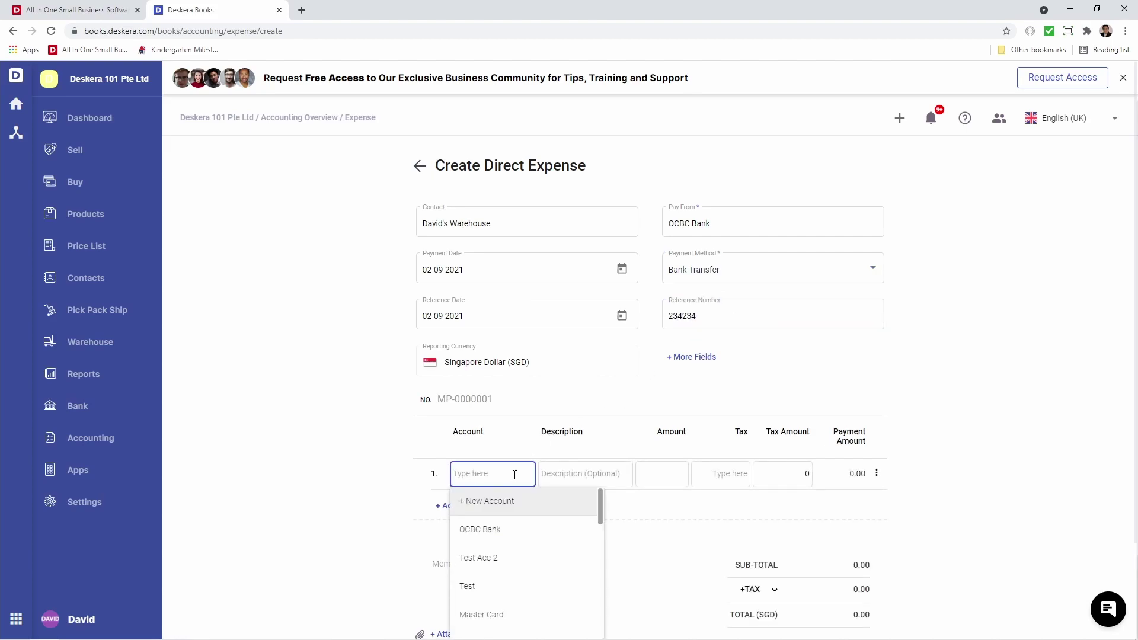
{"action": "left_click", "coordinate": [511, 588]}
{"action": "left_click", "coordinate": [674, 487]}
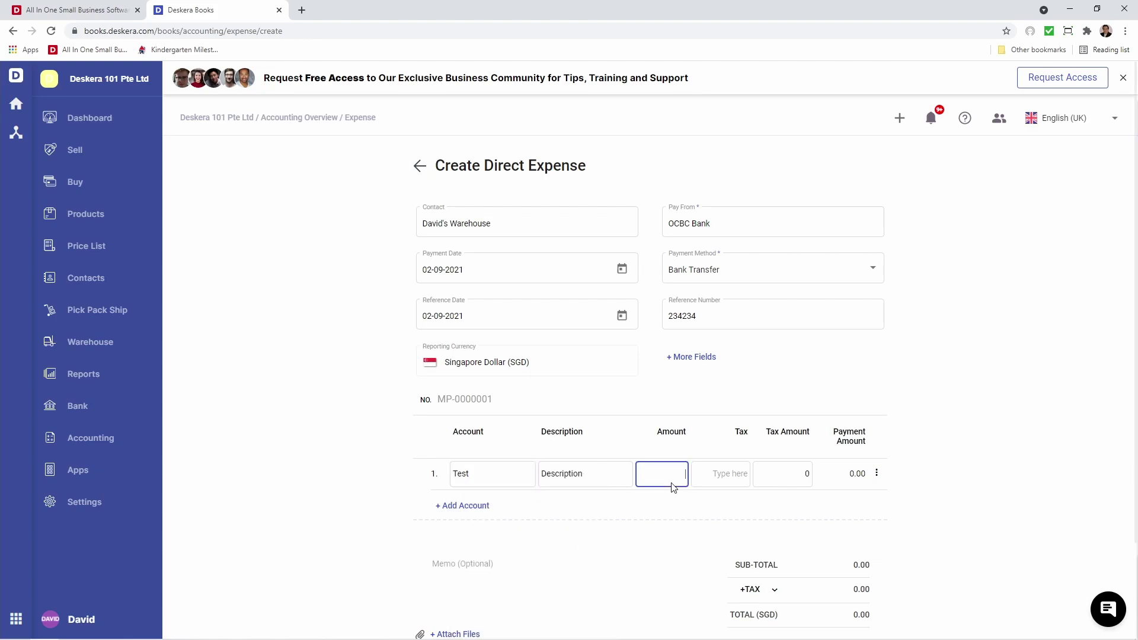
{"action": "type", "text": "50"}
{"action": "left_click", "coordinate": [733, 468]}
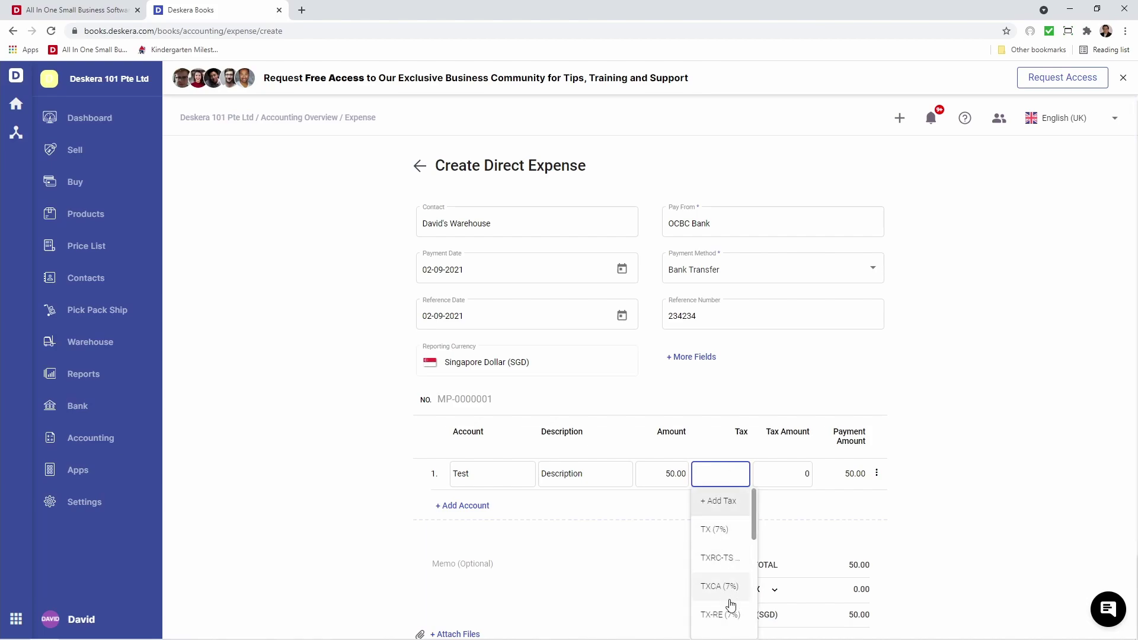
{"action": "left_click", "coordinate": [733, 614]}
{"action": "scroll", "coordinate": [711, 560], "scroll_direction": "down", "scroll_amount": 2}
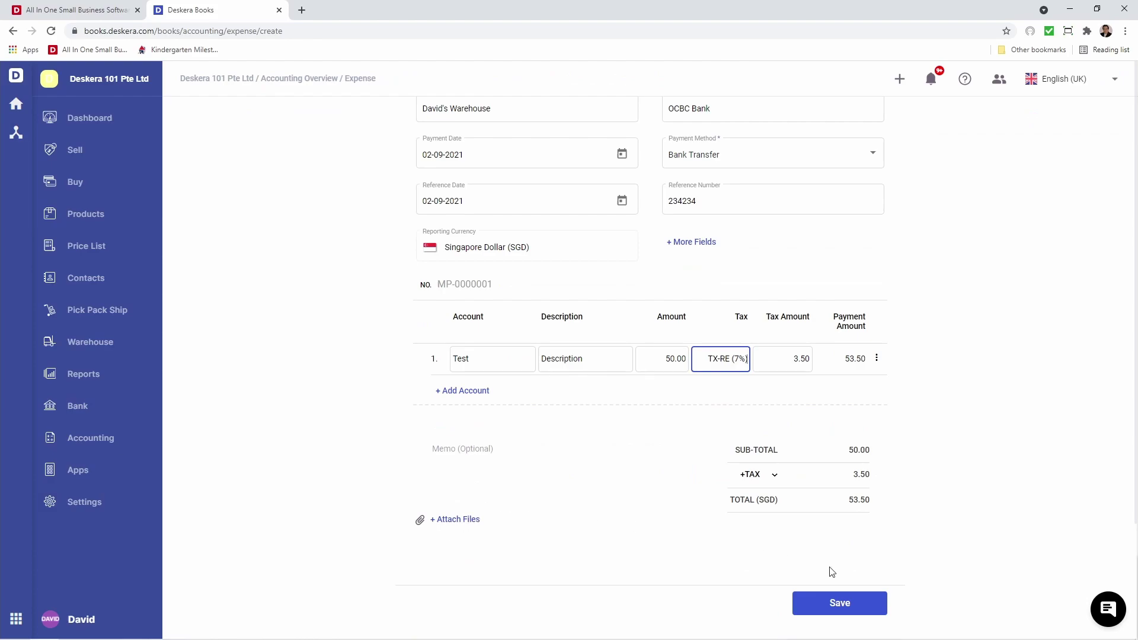
{"action": "left_click", "coordinate": [851, 605]}
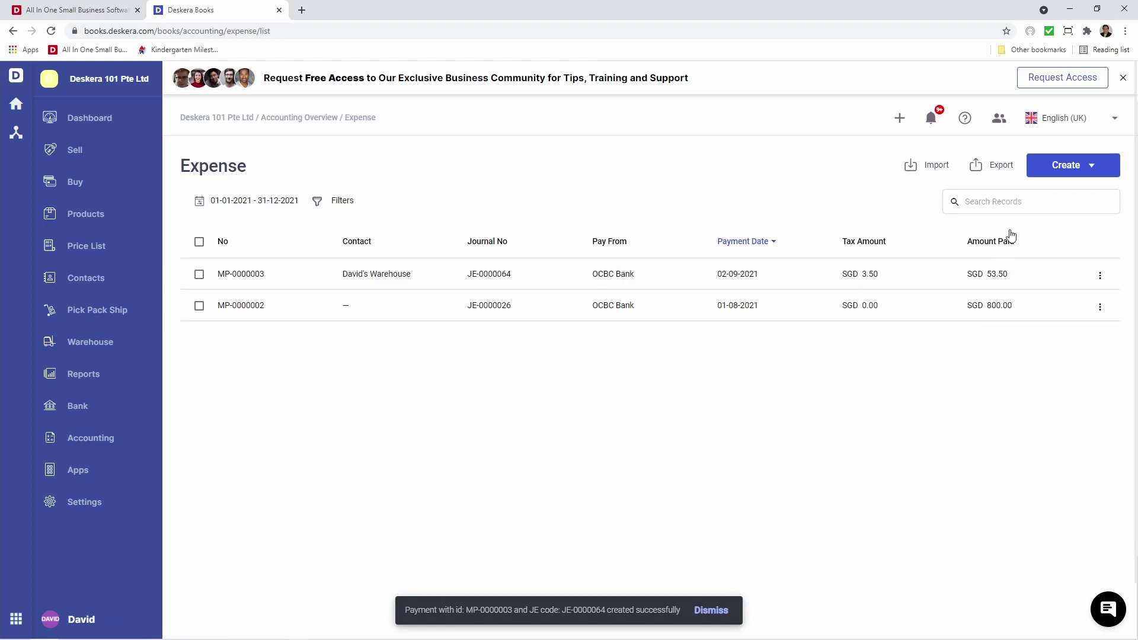
Start a prepayment to David's Warehouse from OCBC Bank by Bank Transfer, reference 24234234.
{"action": "left_click", "coordinate": [1056, 166]}
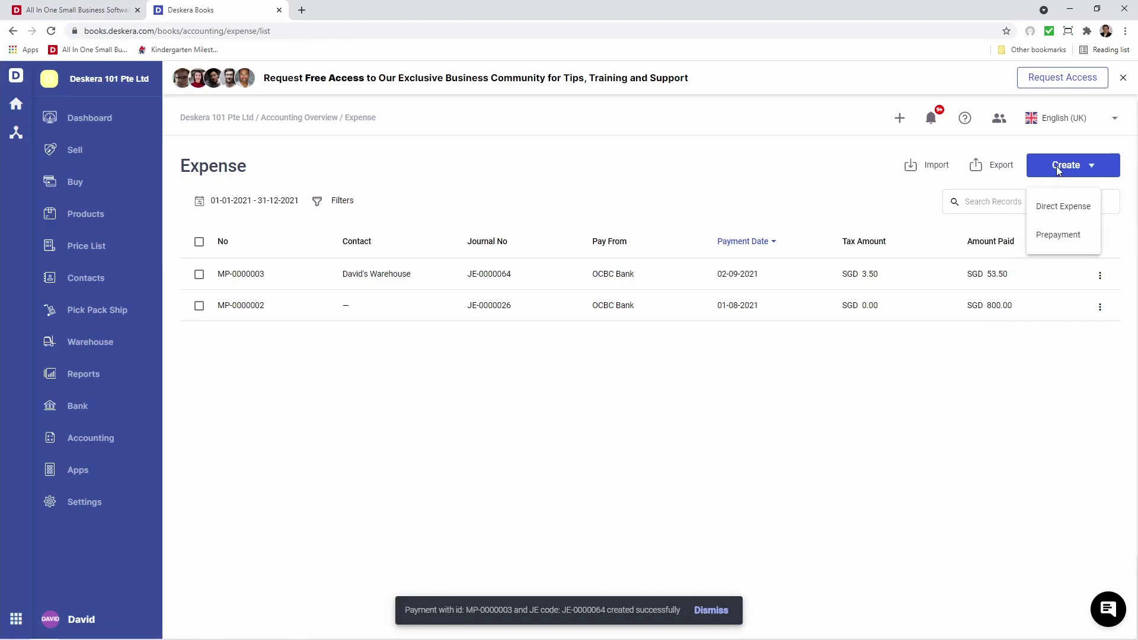
{"action": "left_click", "coordinate": [1057, 235]}
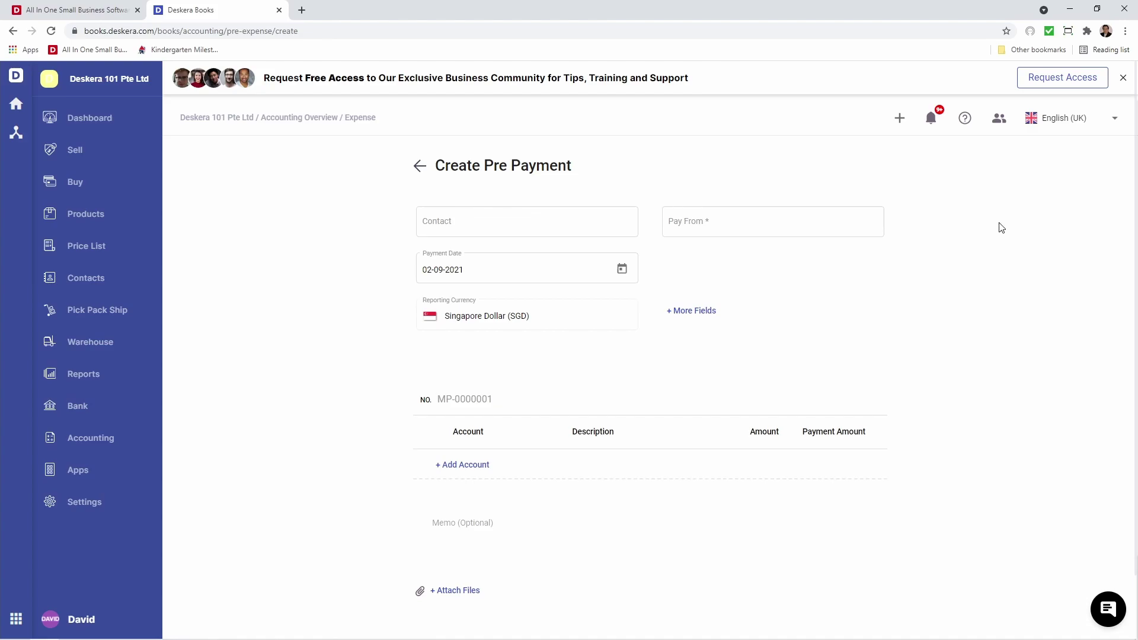
{"action": "left_click", "coordinate": [526, 223]}
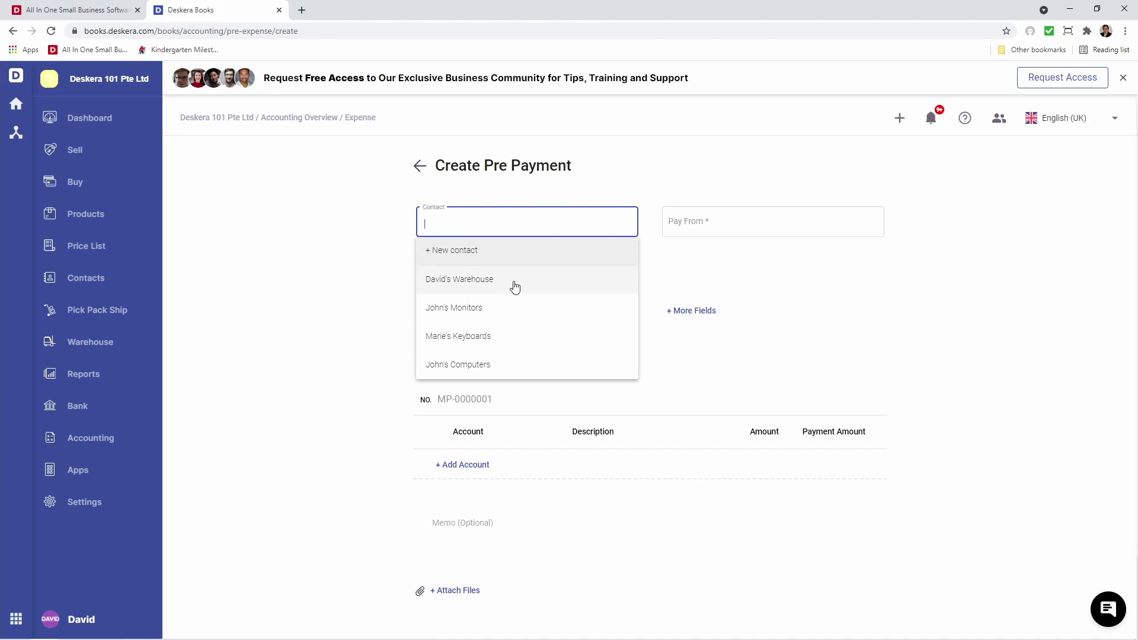
{"action": "left_click", "coordinate": [515, 286]}
{"action": "left_click", "coordinate": [714, 227]}
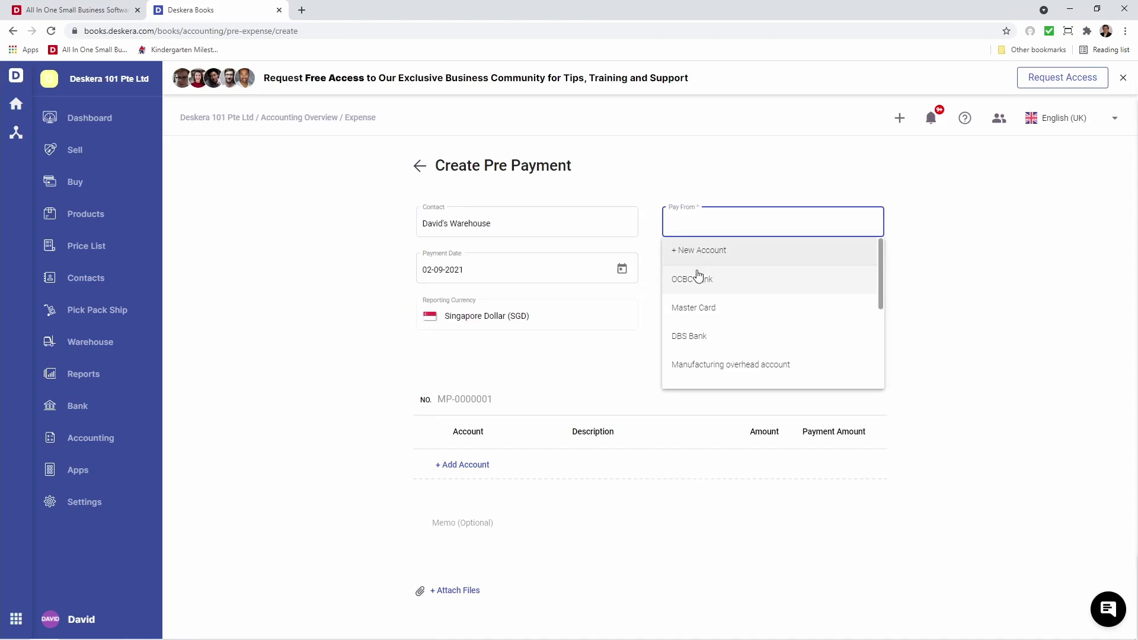
{"action": "left_click", "coordinate": [698, 278]}
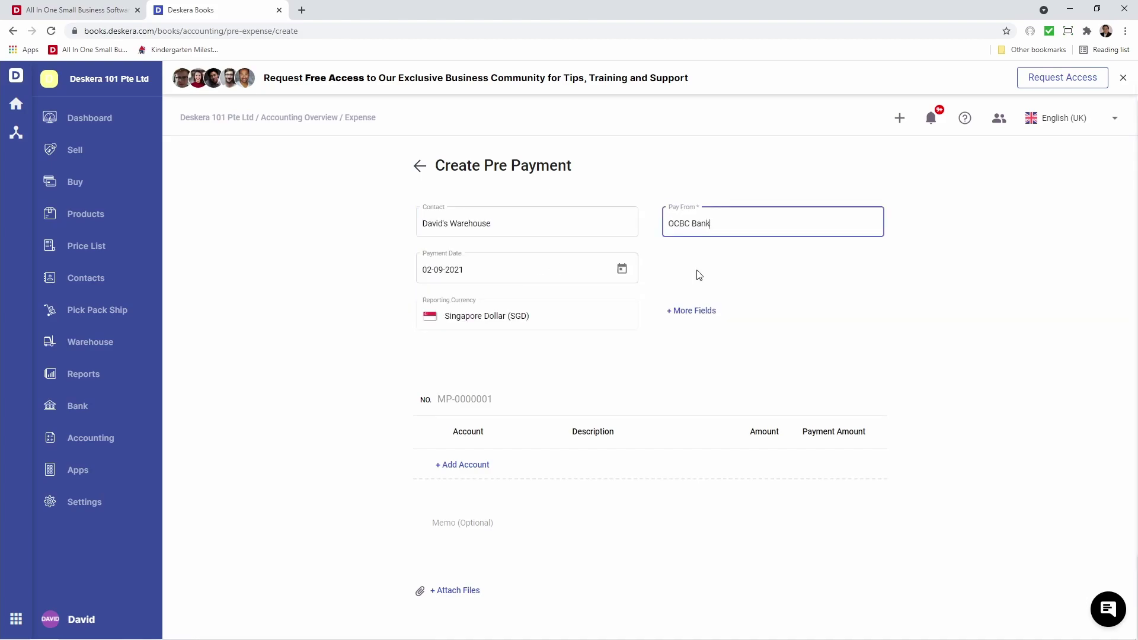
{"action": "left_click", "coordinate": [621, 270]}
{"action": "left_click", "coordinate": [735, 272]}
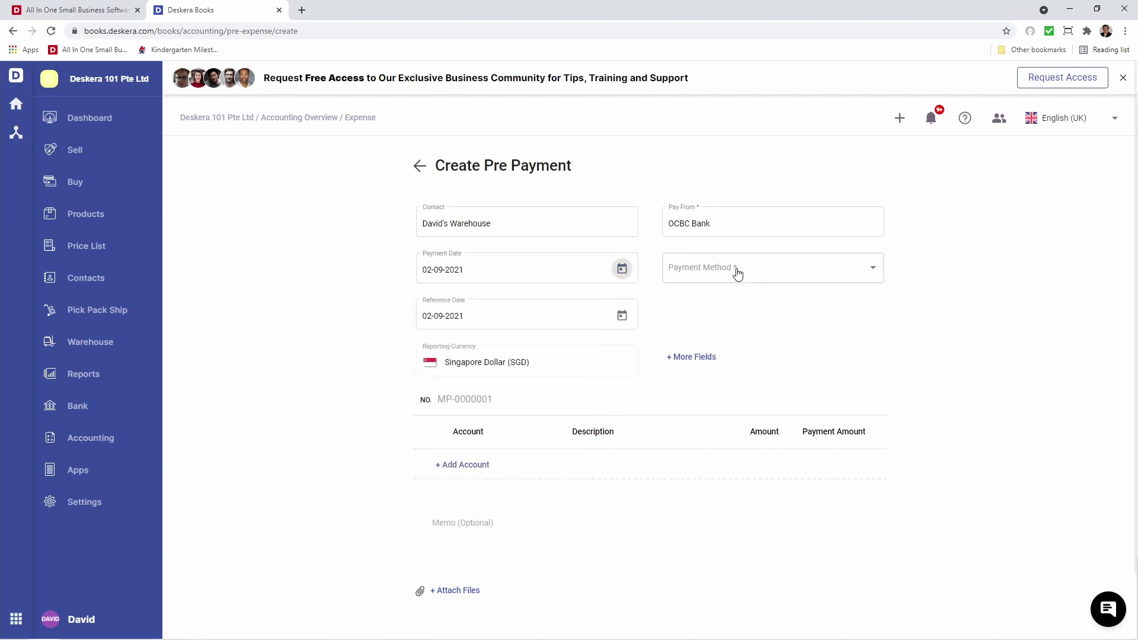
{"action": "left_click", "coordinate": [738, 273]}
{"action": "left_click", "coordinate": [719, 263]}
{"action": "left_click", "coordinate": [717, 270]}
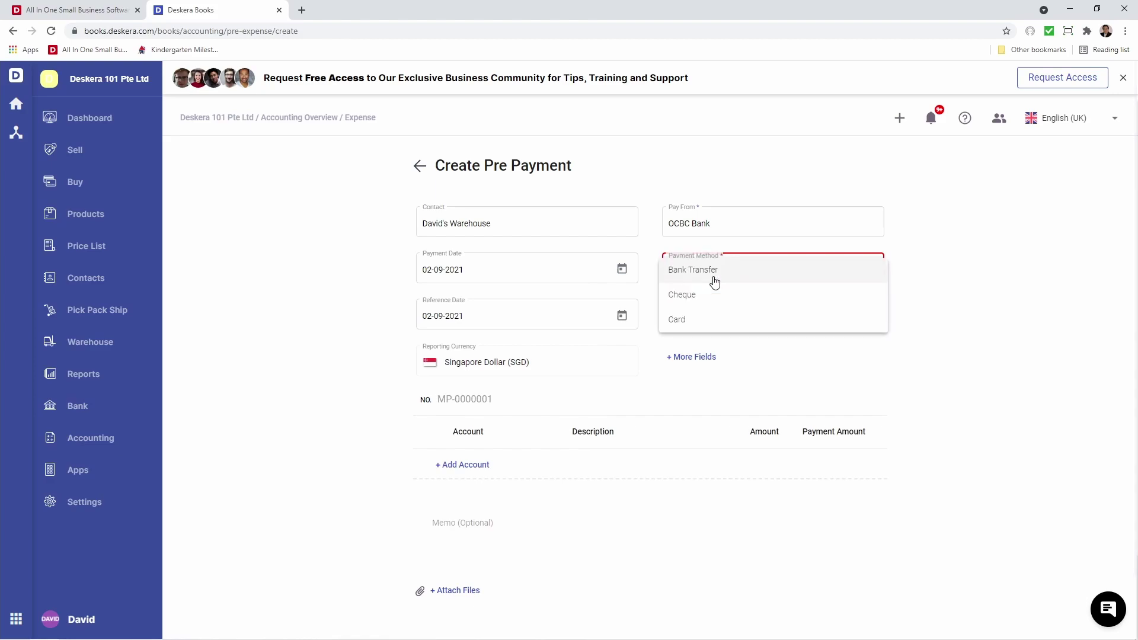
{"action": "left_click", "coordinate": [714, 278]}
{"action": "left_click", "coordinate": [707, 313]}
{"action": "type", "text": "242"}
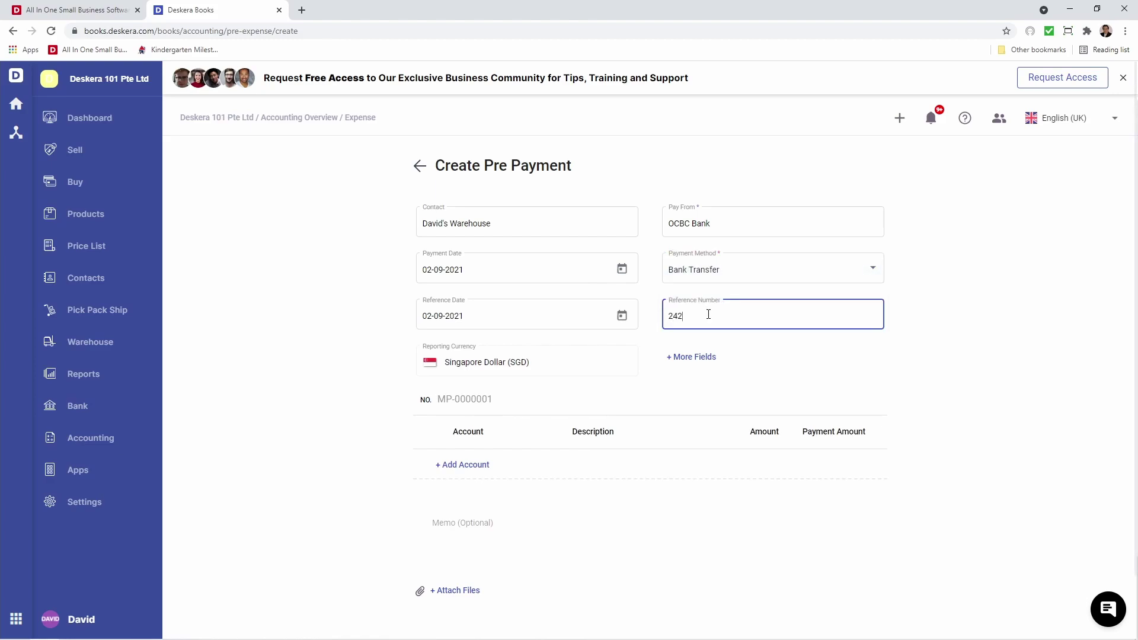
{"action": "type", "text": "34234"}
Assign the prepayment to the Jurong outlet in More Fields.
{"action": "left_click", "coordinate": [711, 358]}
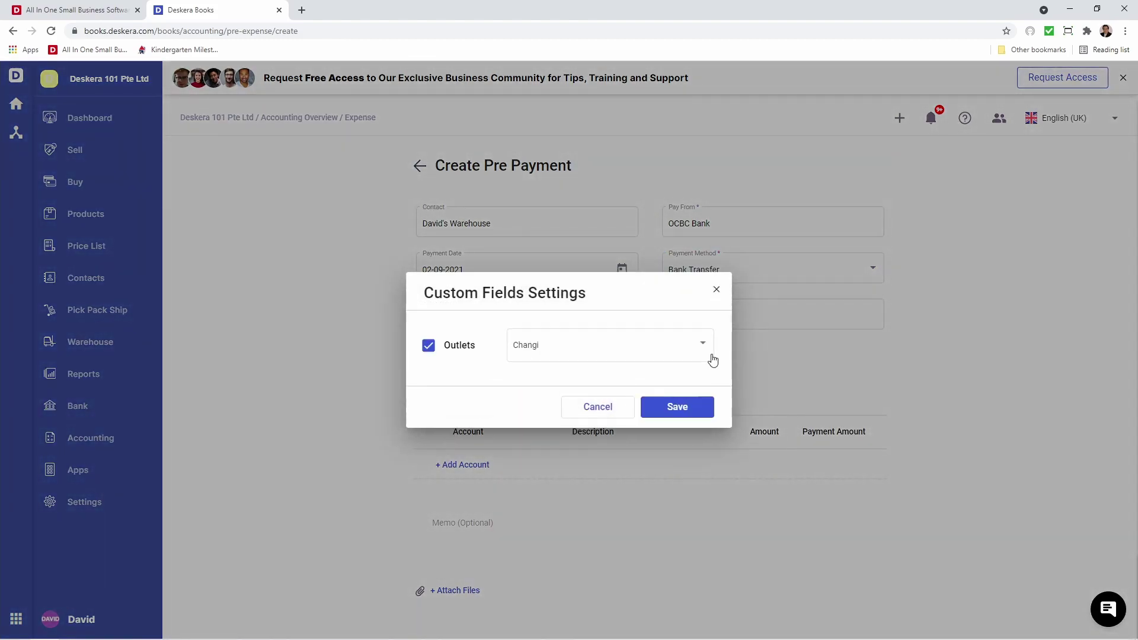
{"action": "left_click", "coordinate": [598, 352]}
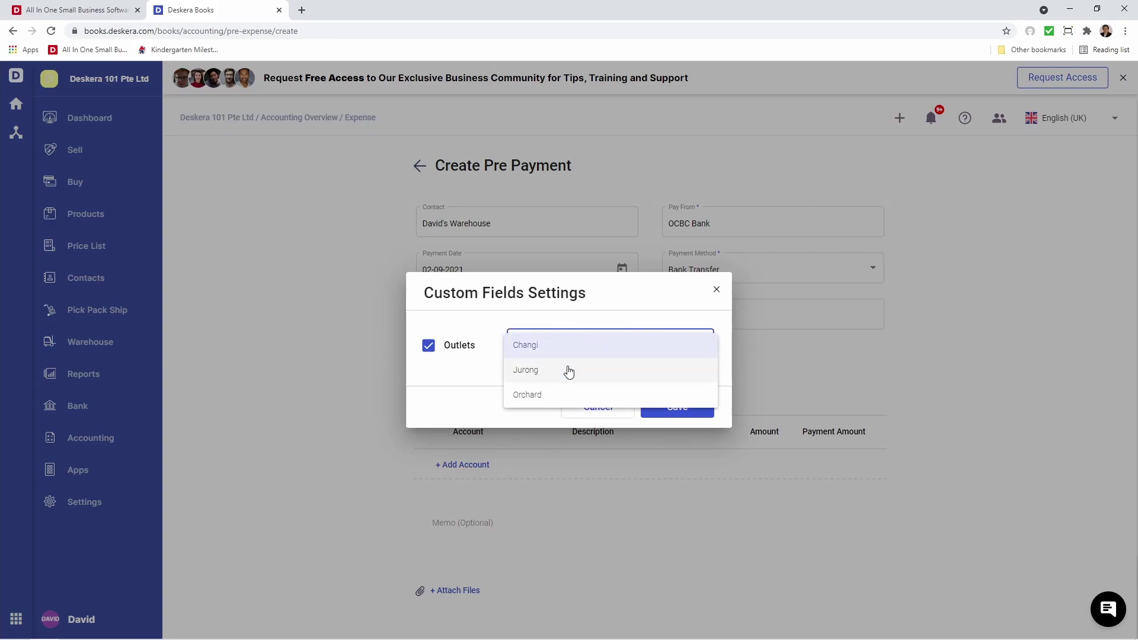
{"action": "left_click", "coordinate": [567, 370]}
{"action": "left_click", "coordinate": [662, 405]}
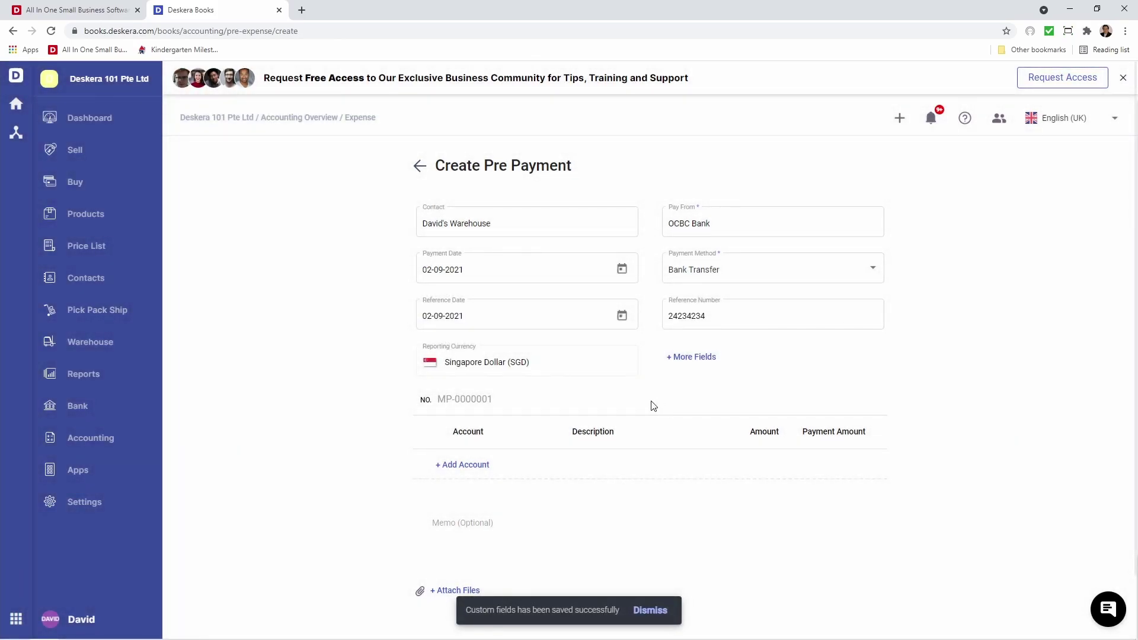
Add a Test account line of 50.00 and save the prepayment.
{"action": "left_click", "coordinate": [482, 466]}
{"action": "left_click", "coordinate": [479, 465]}
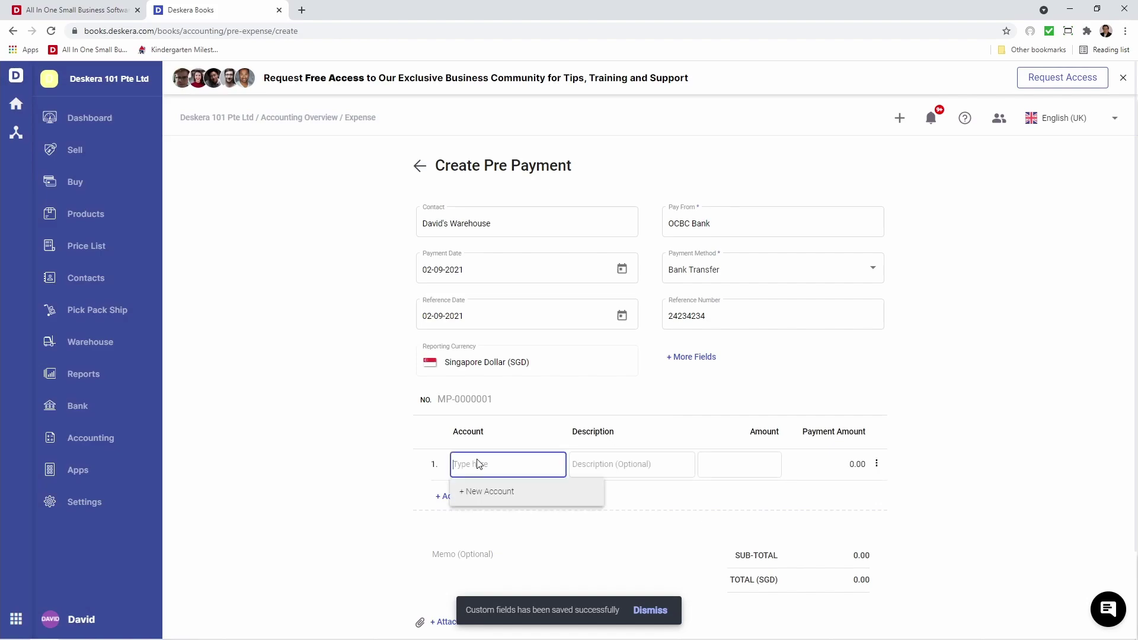
{"action": "type", "text": "t"}
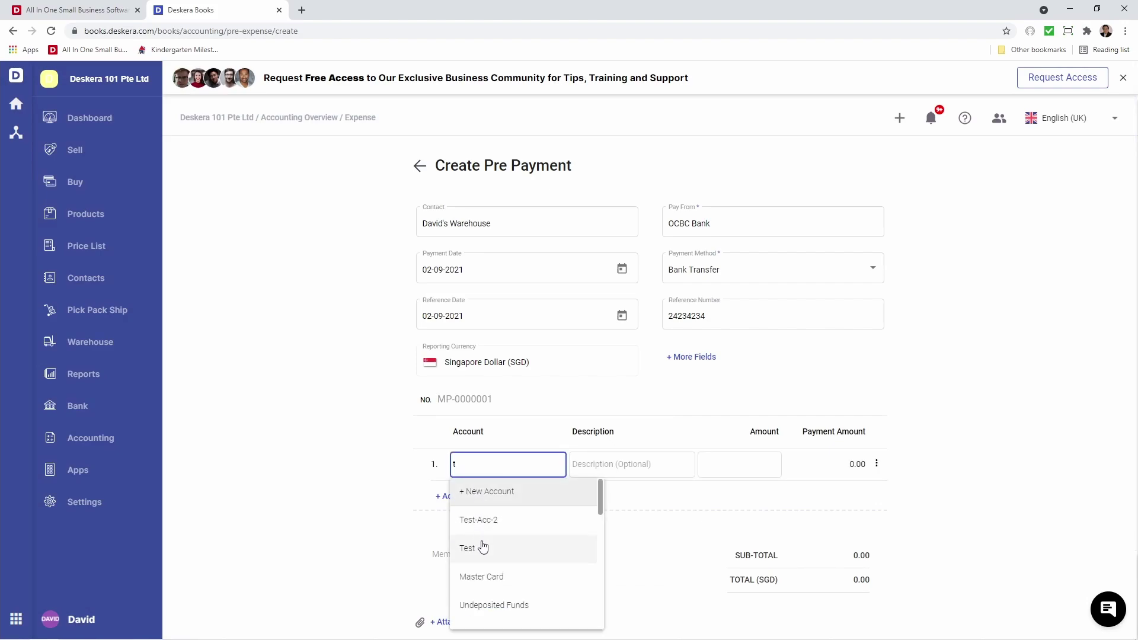
{"action": "left_click", "coordinate": [485, 547]}
{"action": "left_click", "coordinate": [753, 462]}
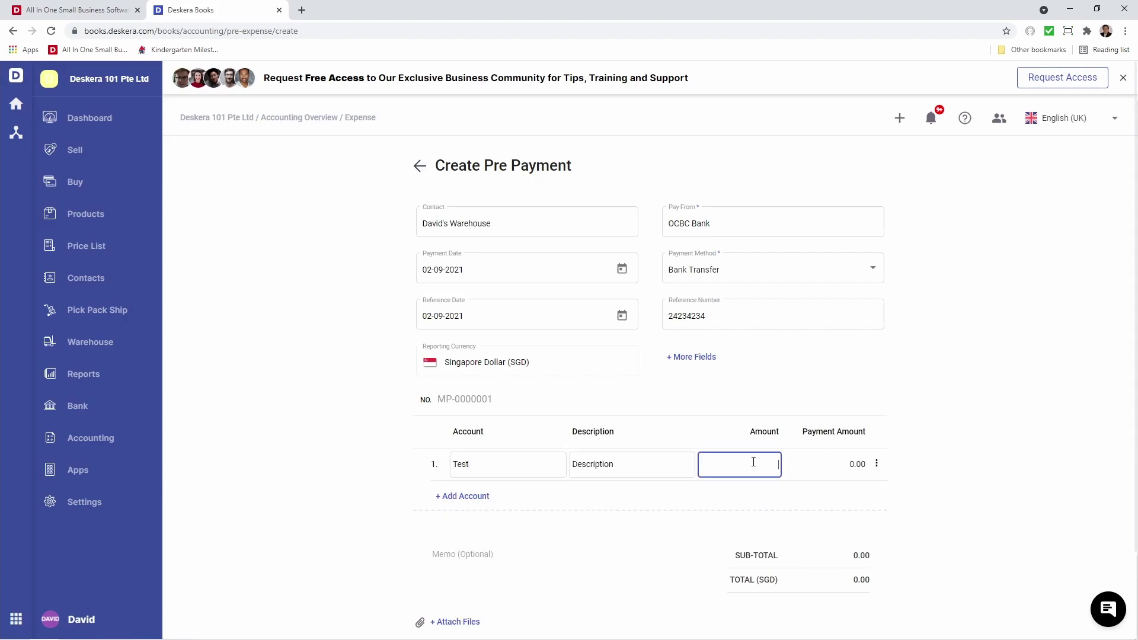
{"action": "type", "text": "50"}
{"action": "left_click", "coordinate": [785, 500]}
{"action": "scroll", "coordinate": [775, 501], "scroll_direction": "down", "scroll_amount": 2}
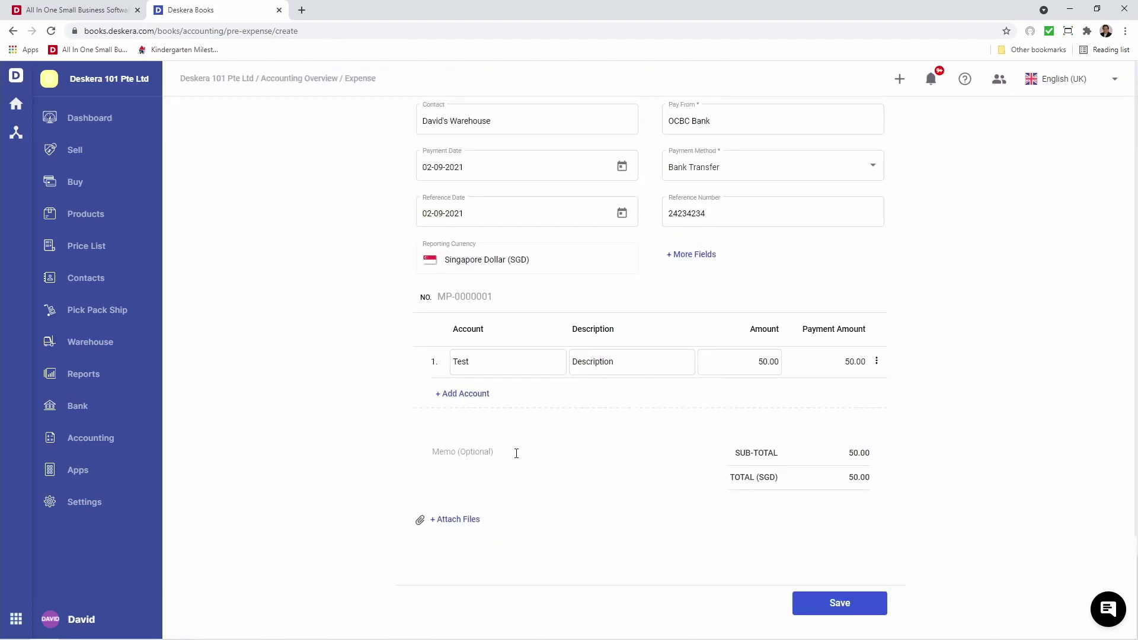
{"action": "type", "text": "Memo"}
{"action": "left_click", "coordinate": [838, 609]}
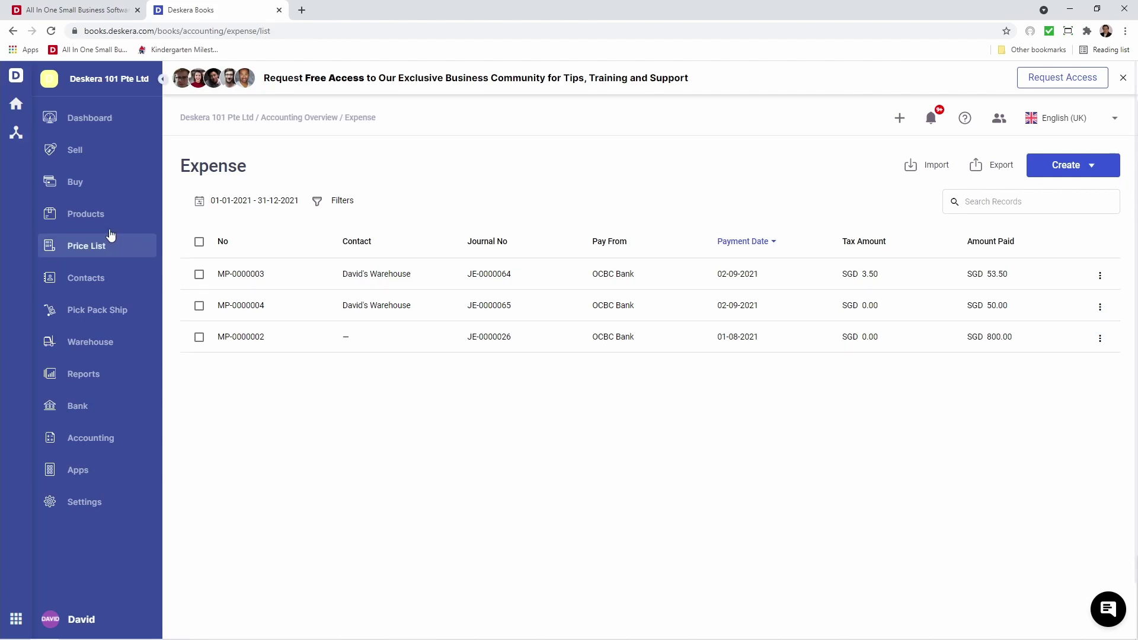
Begin paying David's Warehouse's 630.00 bill from OCBC Bank by Bank Transfer, reference 345345.
{"action": "left_click", "coordinate": [90, 185]}
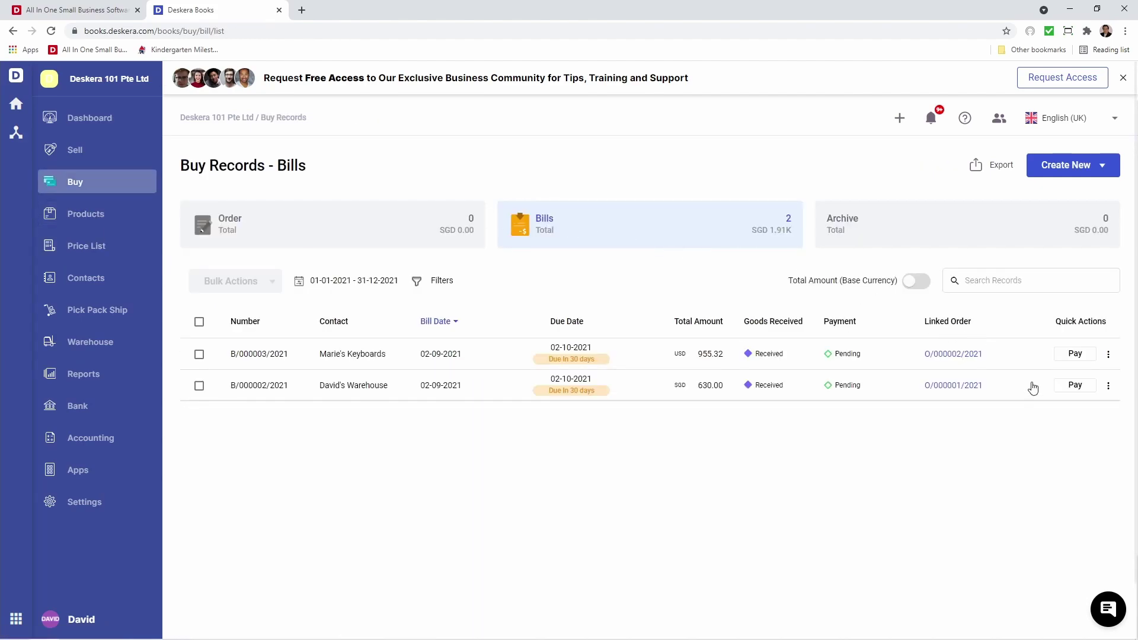
{"action": "left_click", "coordinate": [1066, 386]}
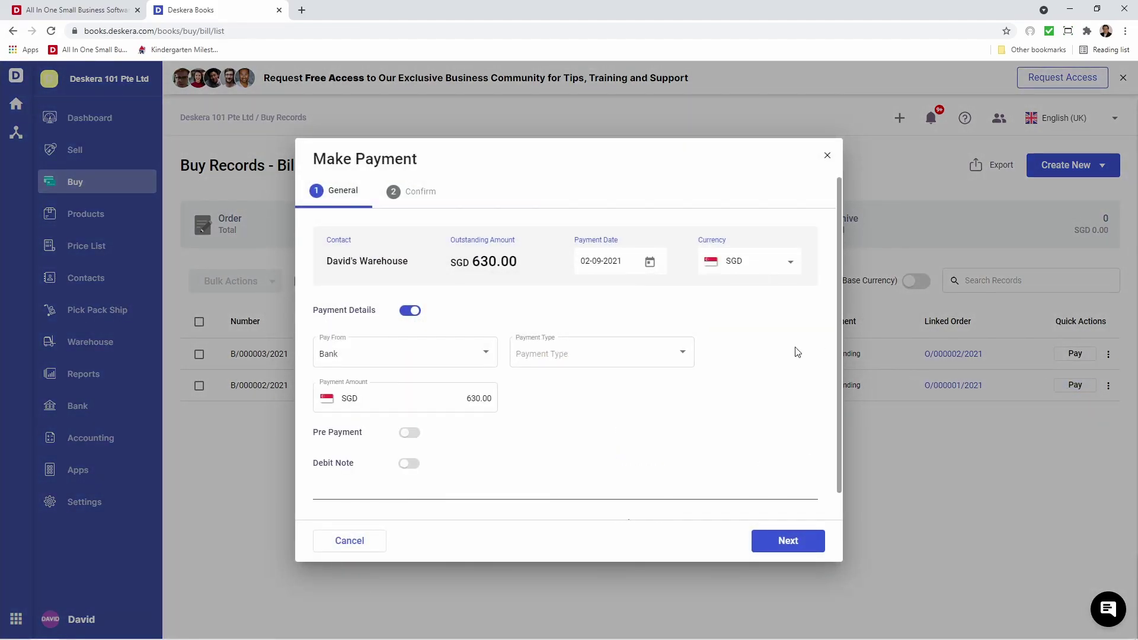
{"action": "left_click", "coordinate": [409, 310]}
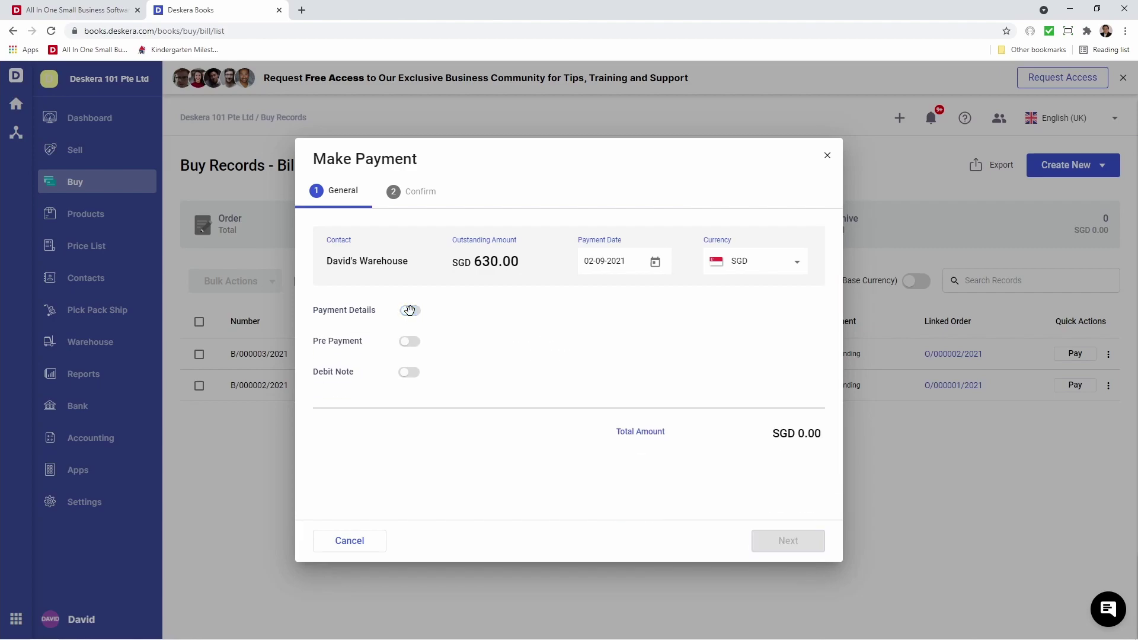
{"action": "left_click", "coordinate": [410, 310]}
{"action": "left_click", "coordinate": [432, 353]}
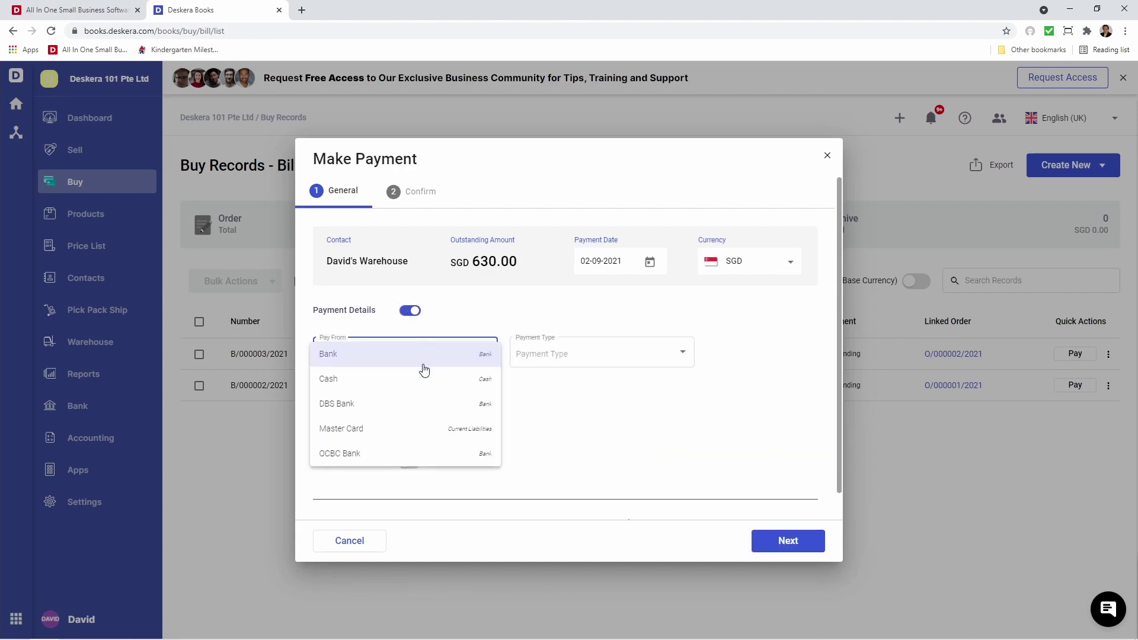
{"action": "left_click", "coordinate": [393, 453]}
{"action": "left_click", "coordinate": [569, 353]}
{"action": "left_click", "coordinate": [561, 377]}
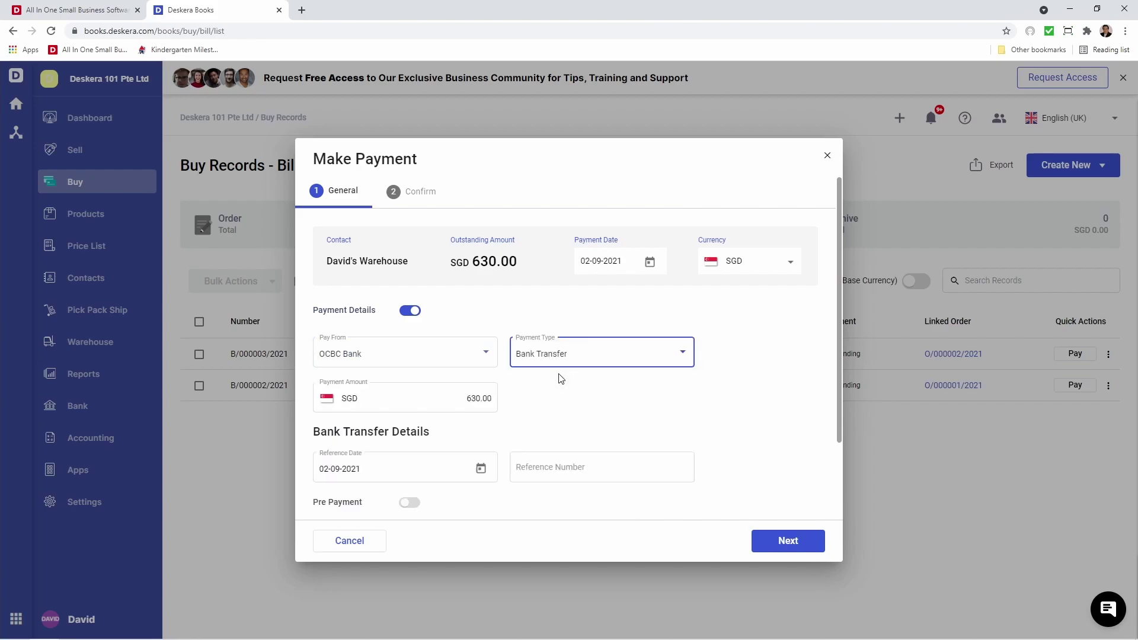
{"action": "left_click", "coordinate": [528, 468]}
{"action": "type", "text": "345345"}
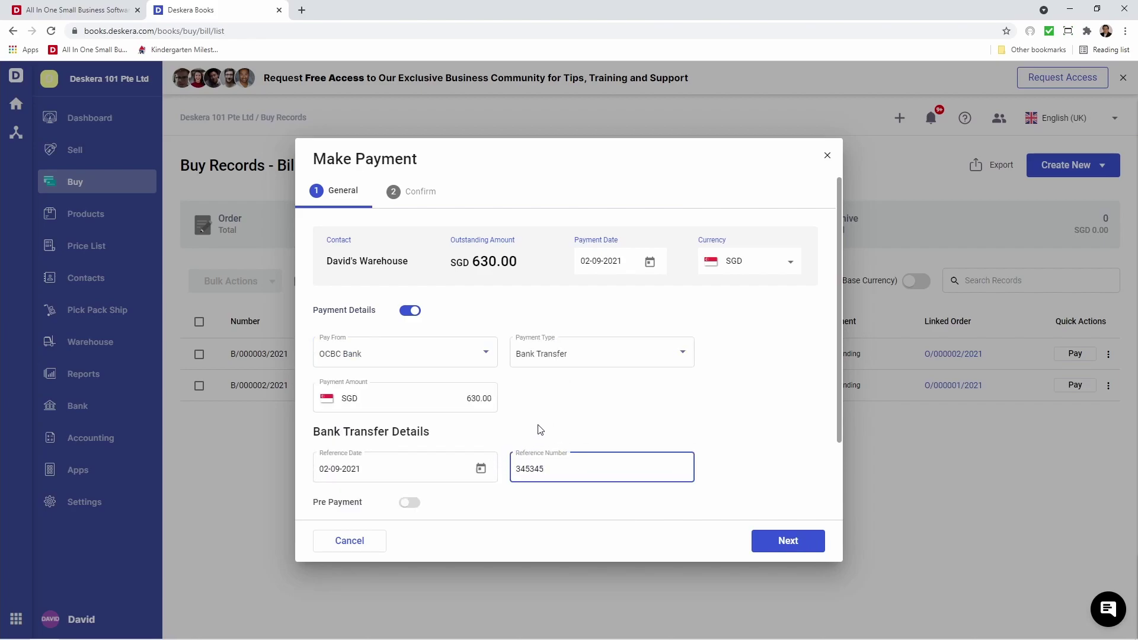
{"action": "scroll", "coordinate": [541, 429], "scroll_direction": "down", "scroll_amount": 2}
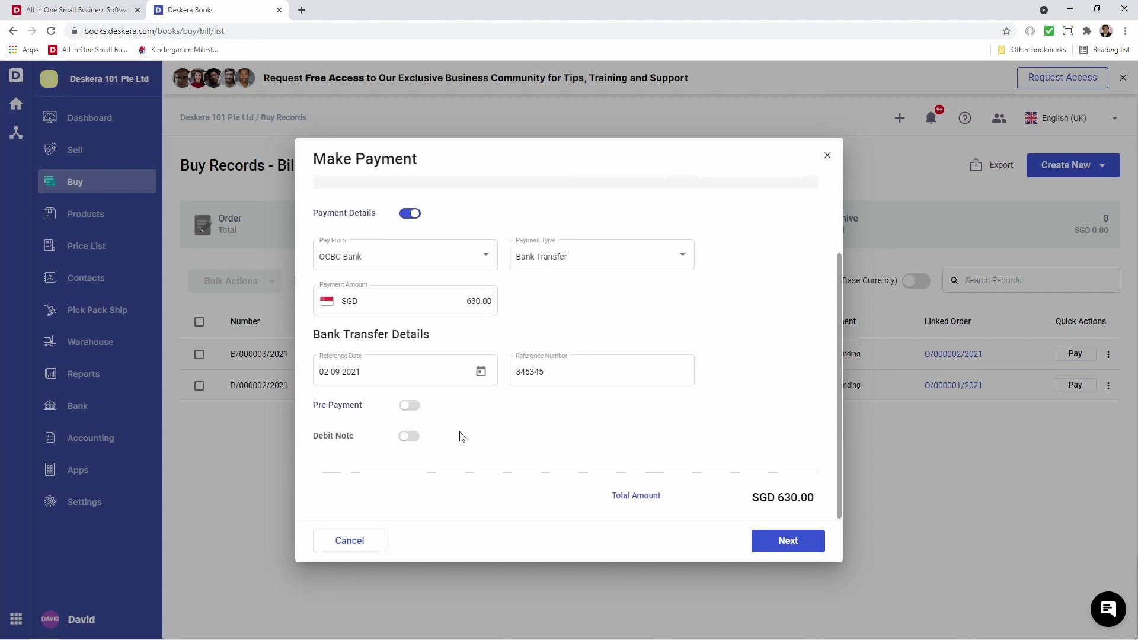
Enable prepayments and debit notes for the bill and switch off the direct payment details.
{"action": "left_click", "coordinate": [411, 405]}
{"action": "scroll", "coordinate": [414, 478], "scroll_direction": "down", "scroll_amount": 1}
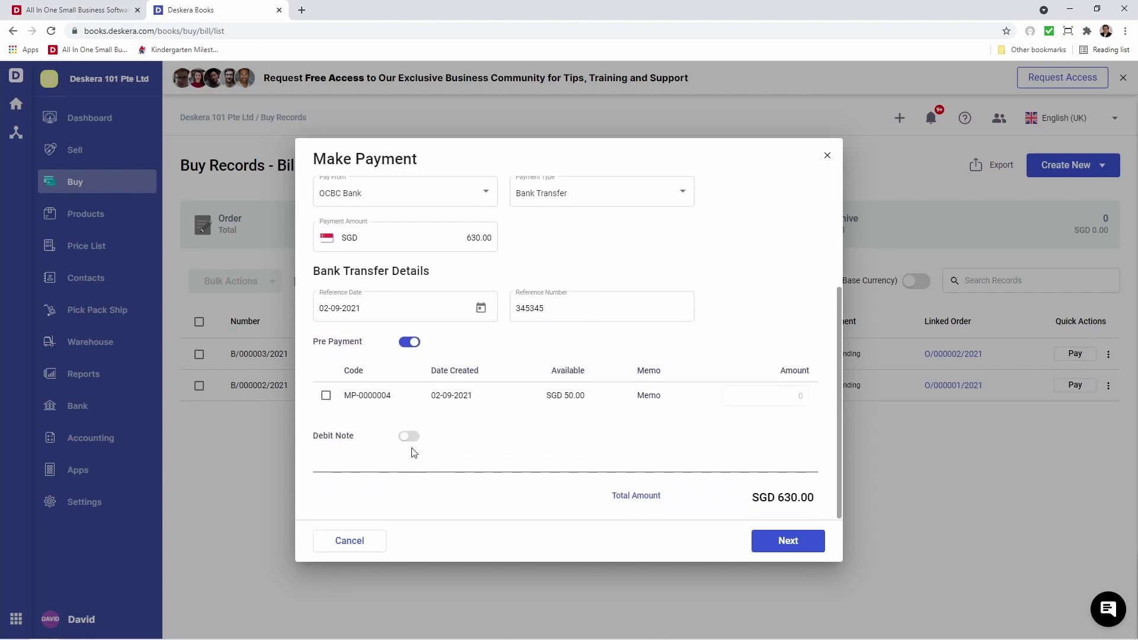
{"action": "left_click", "coordinate": [409, 437]}
{"action": "scroll", "coordinate": [409, 437], "scroll_direction": "up", "scroll_amount": 3}
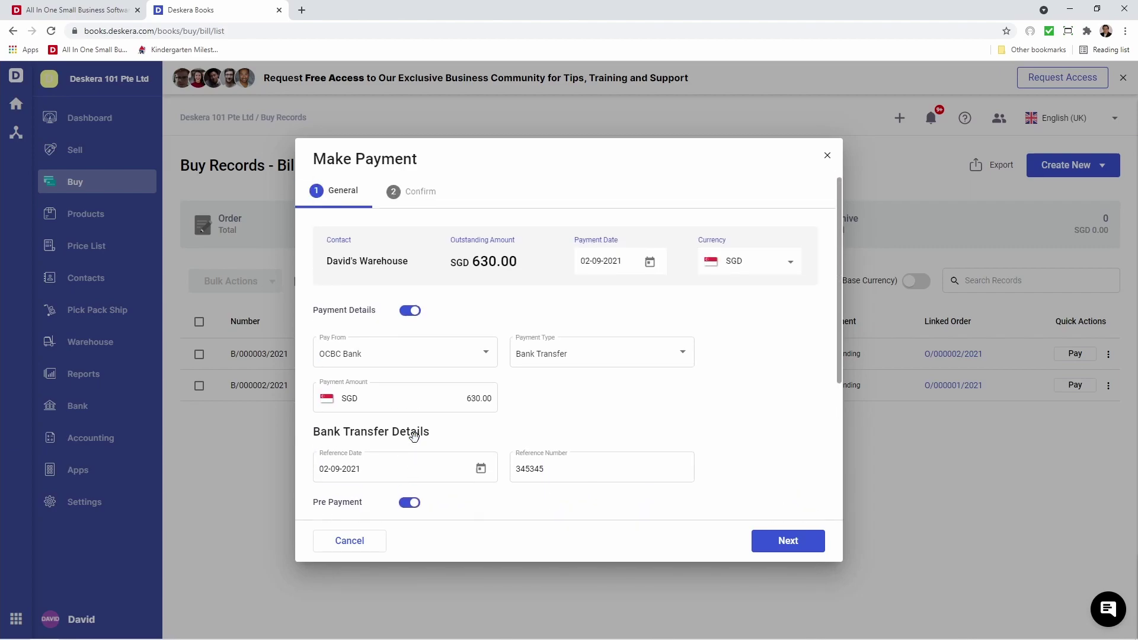
{"action": "left_click", "coordinate": [409, 311]}
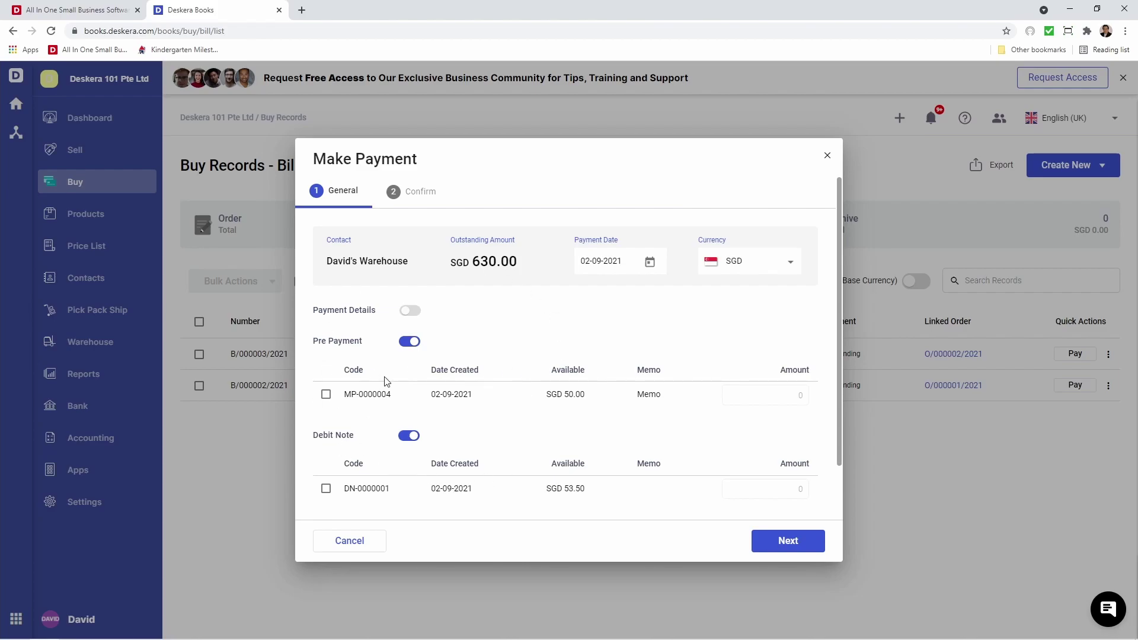
Apply prepayment MP-0000004 at 20.00 and debit note DN-0000001 at 43.50, then pay.
{"action": "left_click", "coordinate": [325, 394]}
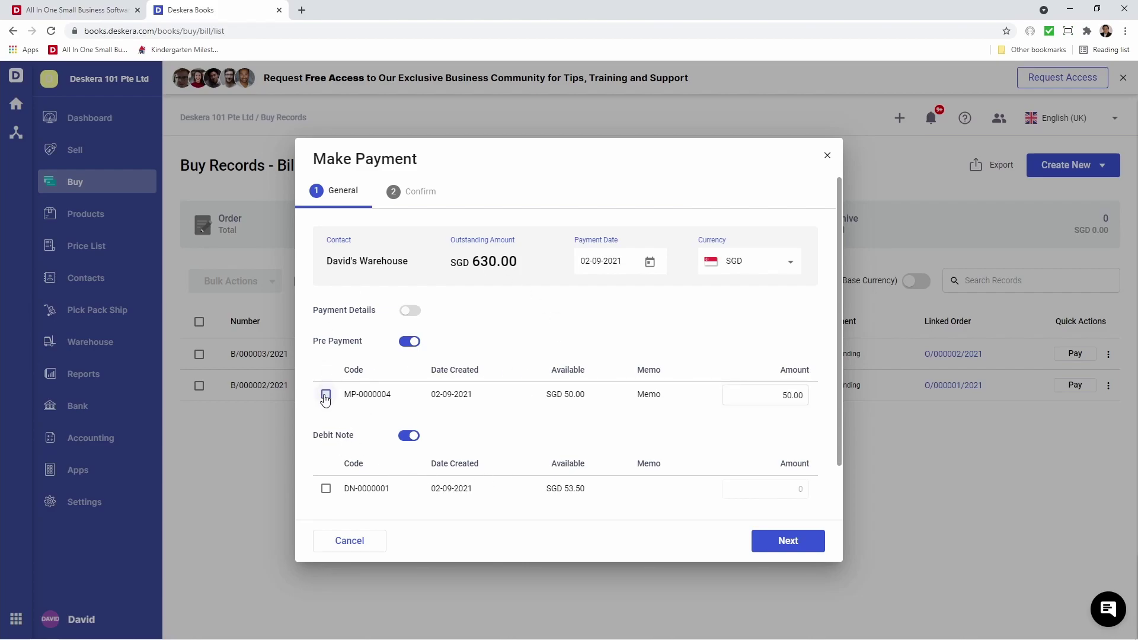
{"action": "left_click", "coordinate": [786, 396]}
{"action": "key", "text": "BackSpace"}
{"action": "type", "text": "20.00"}
{"action": "left_click", "coordinate": [325, 488]}
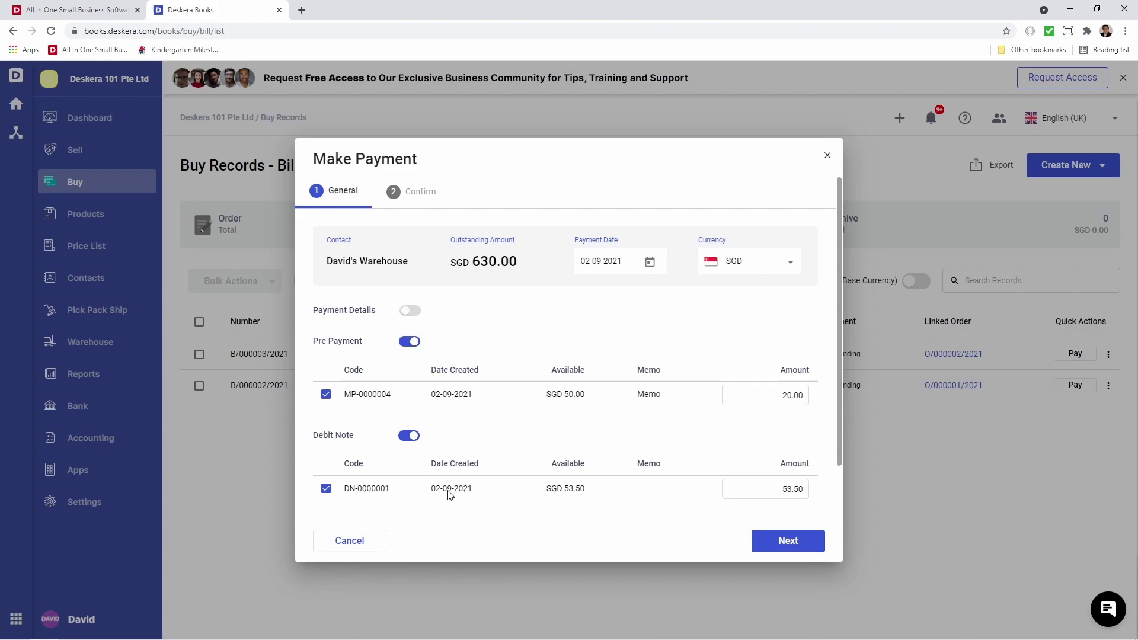
{"action": "left_click", "coordinate": [788, 489]}
{"action": "left_click", "coordinate": [774, 543]}
{"action": "left_click", "coordinate": [774, 543]}
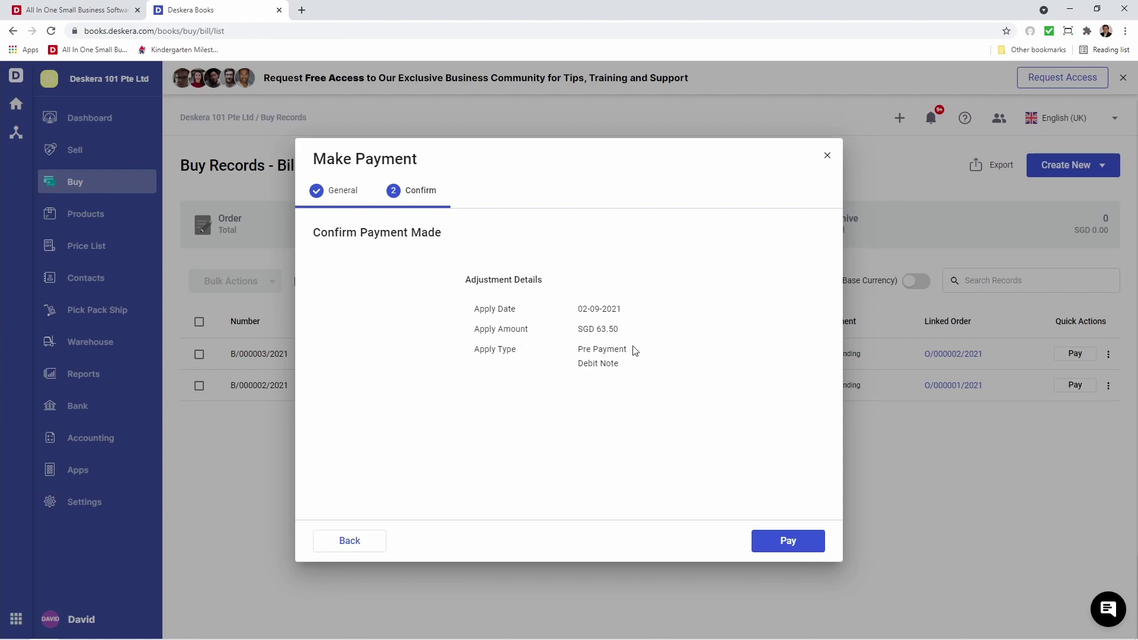
{"action": "left_click", "coordinate": [800, 542]}
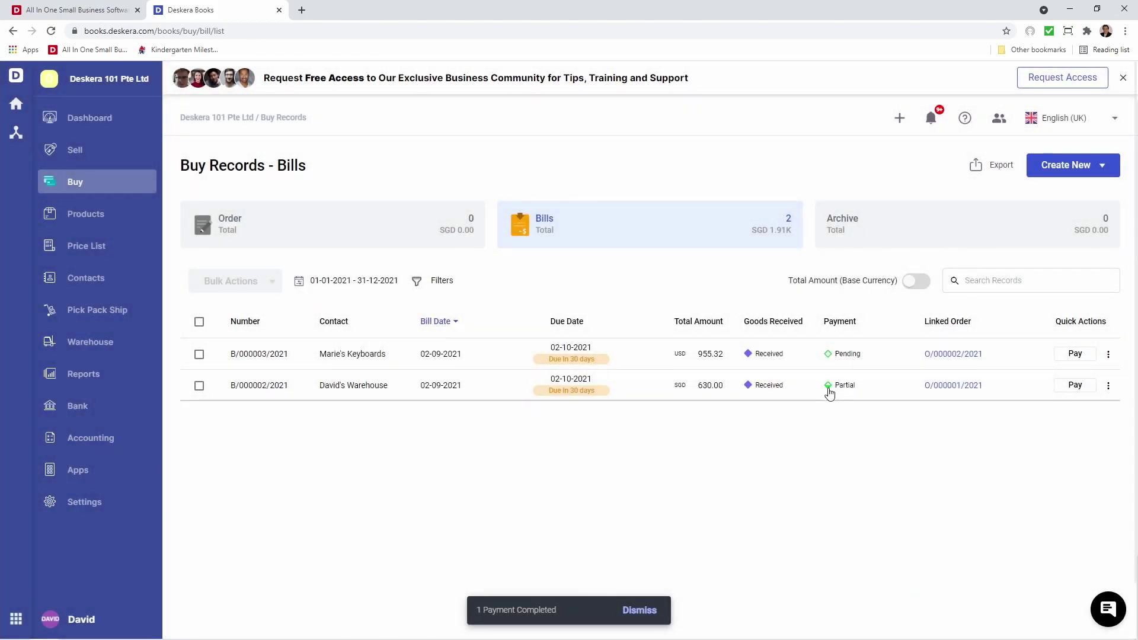
Start paying the bill's remainder from OCBC Bank by Bank Transfer, reference 345345345.
{"action": "left_click", "coordinate": [1076, 386]}
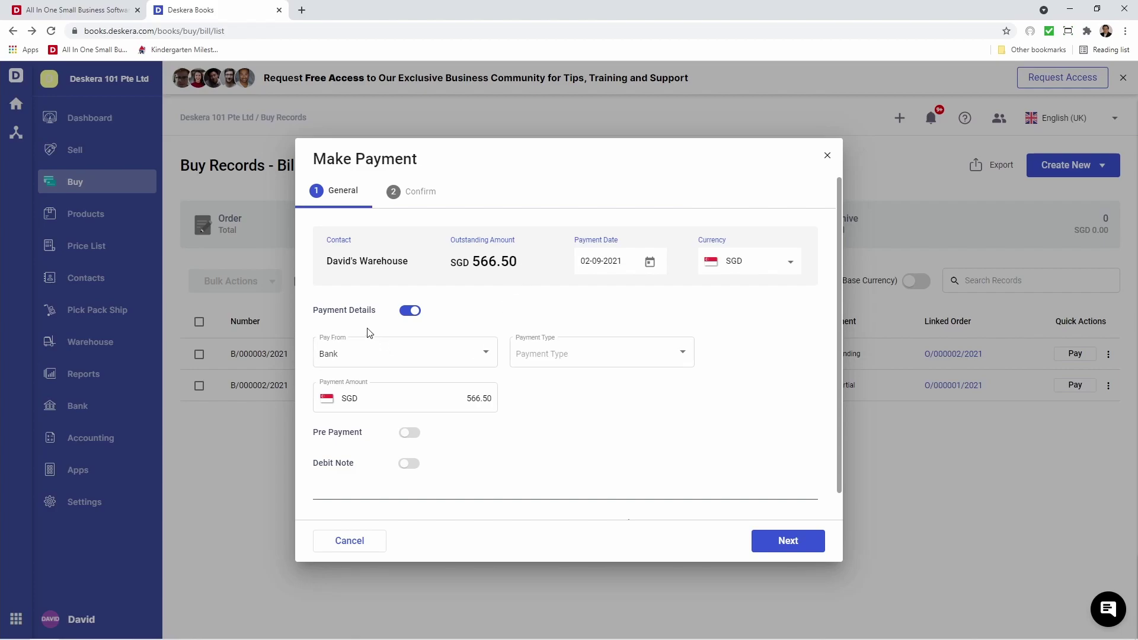
{"action": "left_click", "coordinate": [349, 362]}
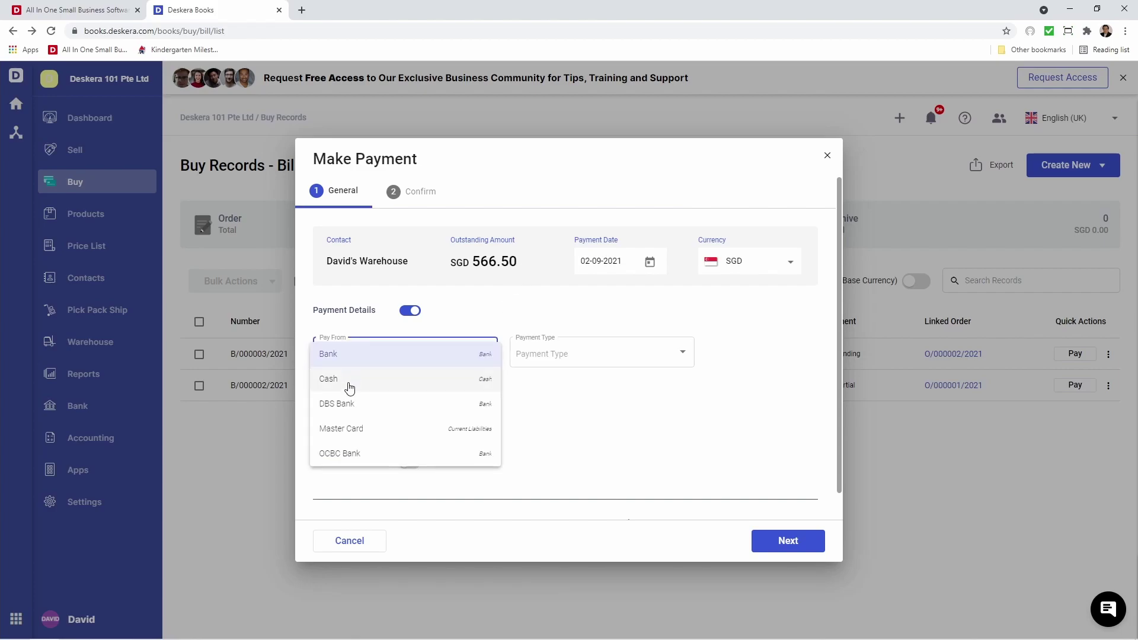
{"action": "left_click", "coordinate": [355, 457]}
{"action": "left_click", "coordinate": [554, 358]}
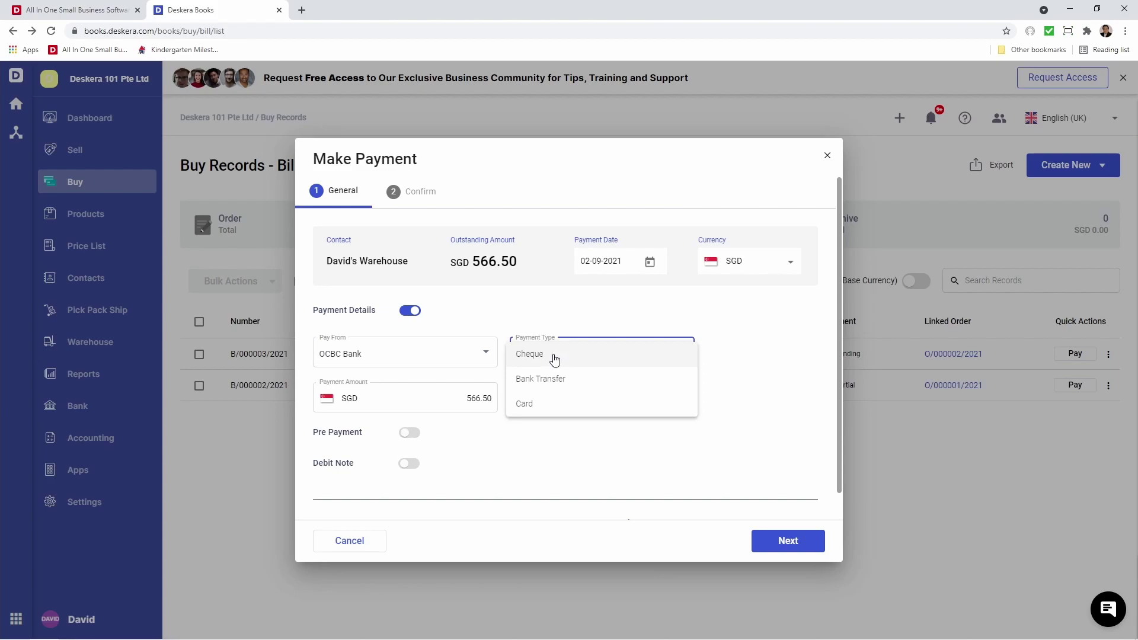
{"action": "left_click", "coordinate": [582, 380]}
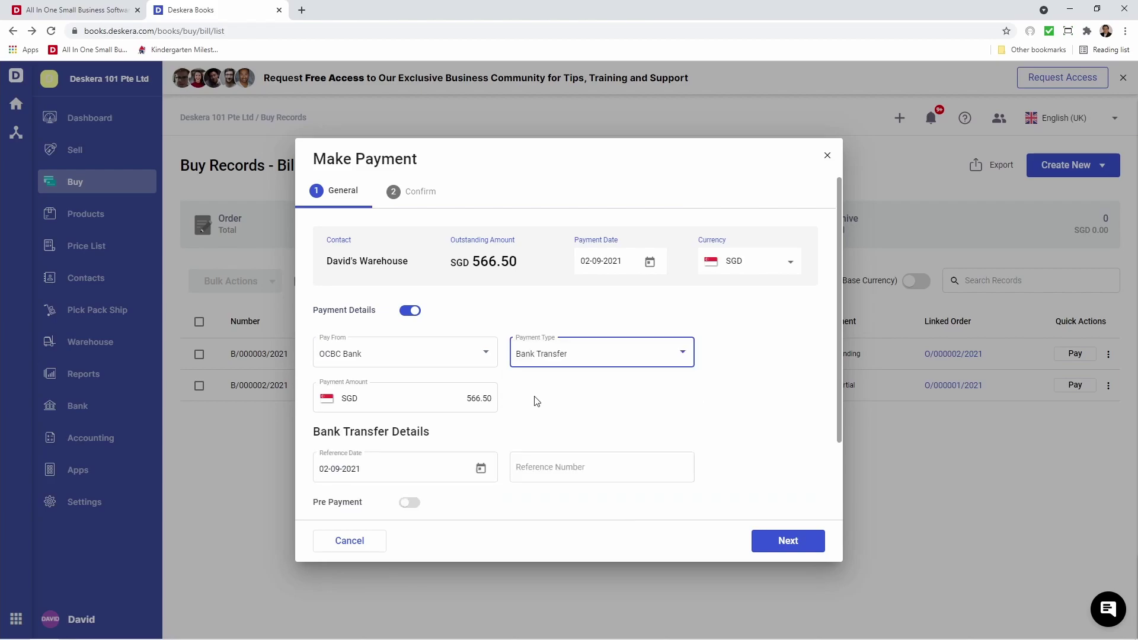
{"action": "left_click", "coordinate": [539, 465]}
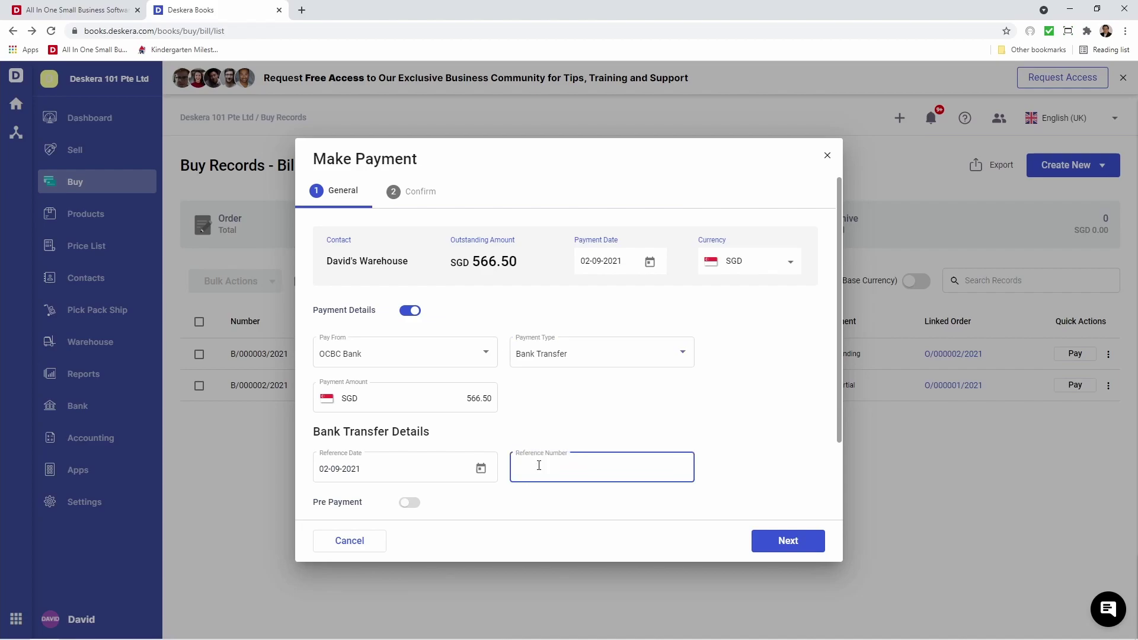
{"action": "type", "text": "345345345"}
Apply debit note DN-0000001 for 10.00, pay the SGD 566.50 balance, and close the confirmation.
{"action": "scroll", "coordinate": [548, 427], "scroll_direction": "down", "scroll_amount": 2}
{"action": "left_click", "coordinate": [409, 406]}
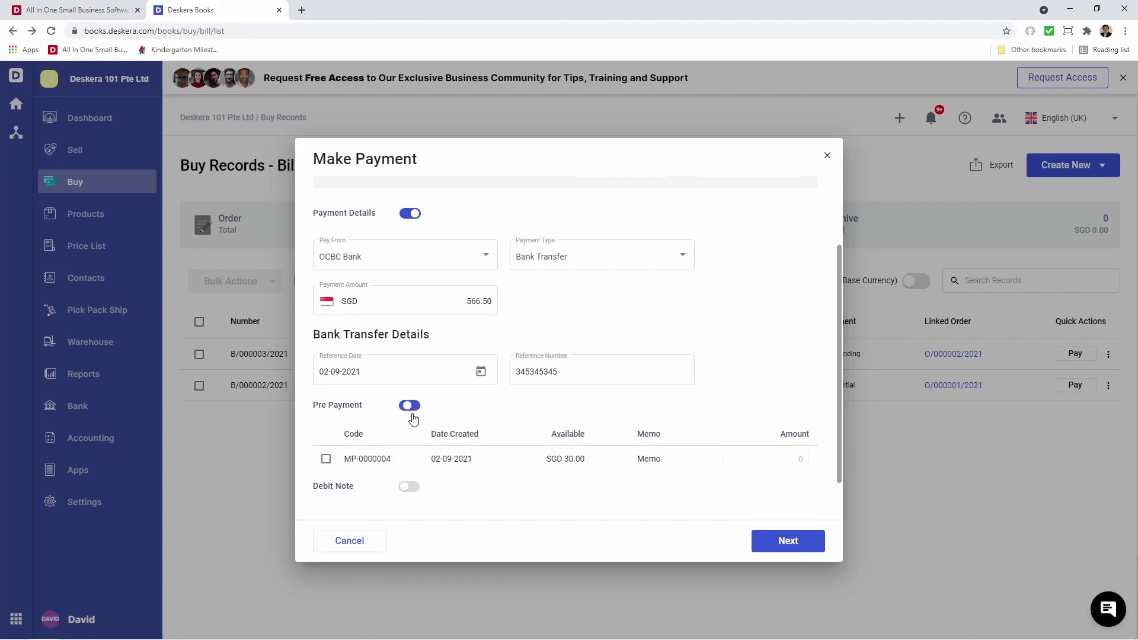
{"action": "left_click", "coordinate": [409, 405]}
{"action": "left_click", "coordinate": [409, 436]}
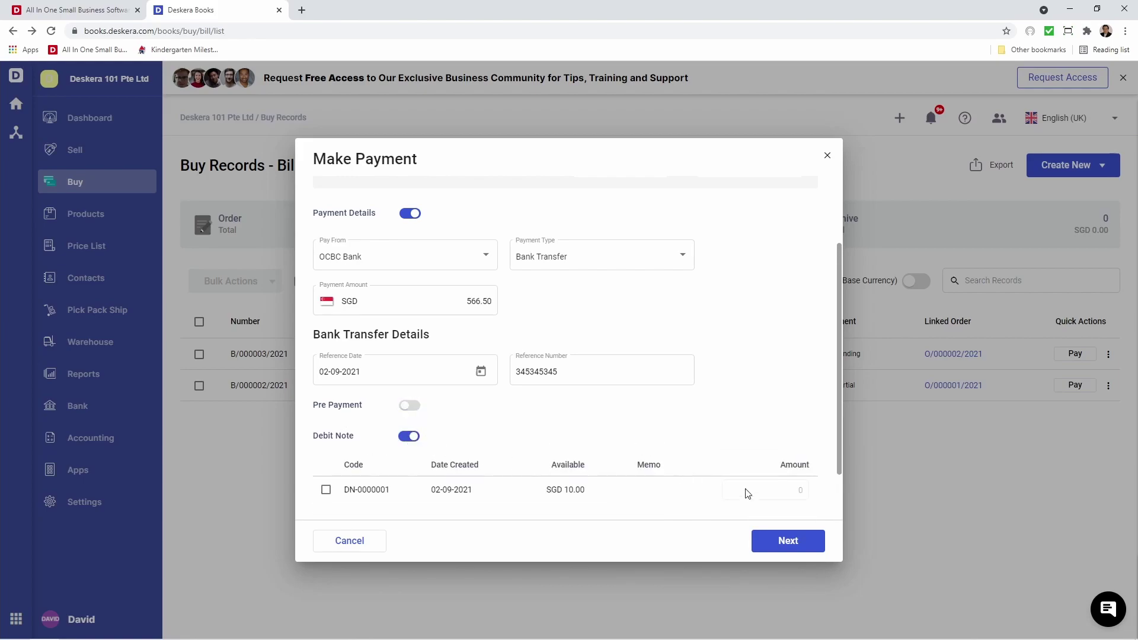
{"action": "left_click", "coordinate": [326, 491]}
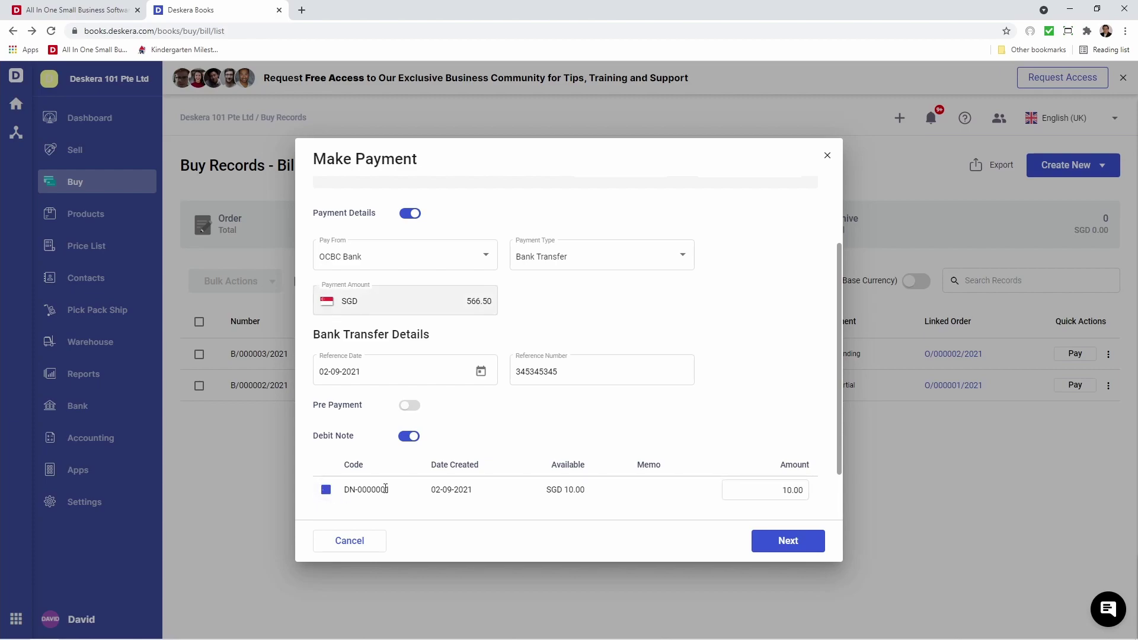
{"action": "scroll", "coordinate": [593, 474], "scroll_direction": "down", "scroll_amount": 1}
{"action": "left_click", "coordinate": [790, 541]}
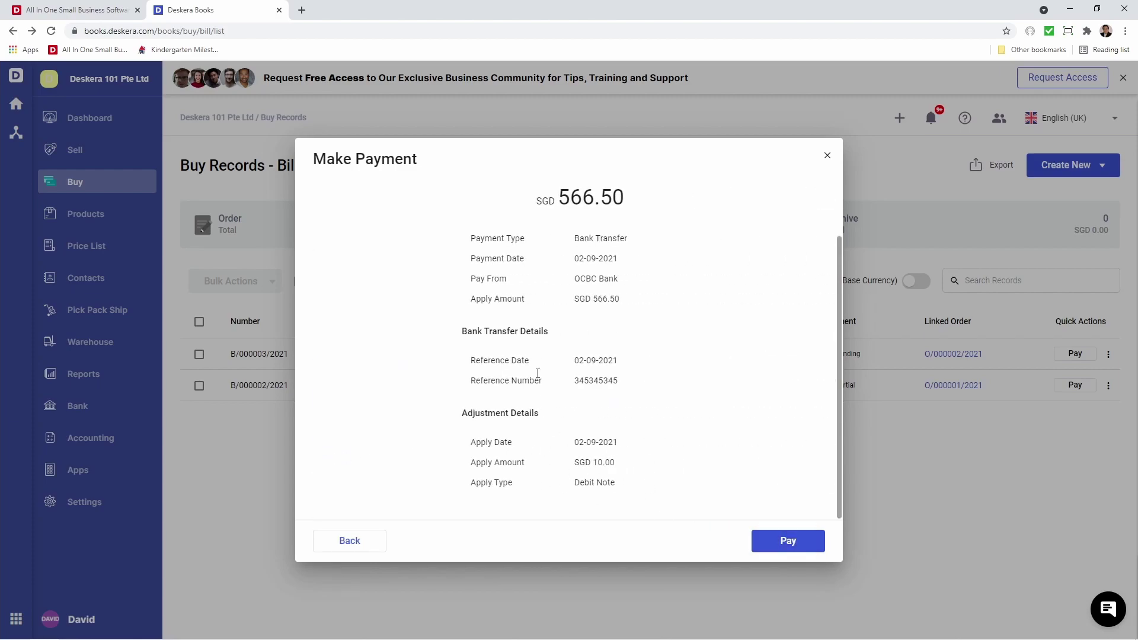
{"action": "left_click", "coordinate": [799, 539]}
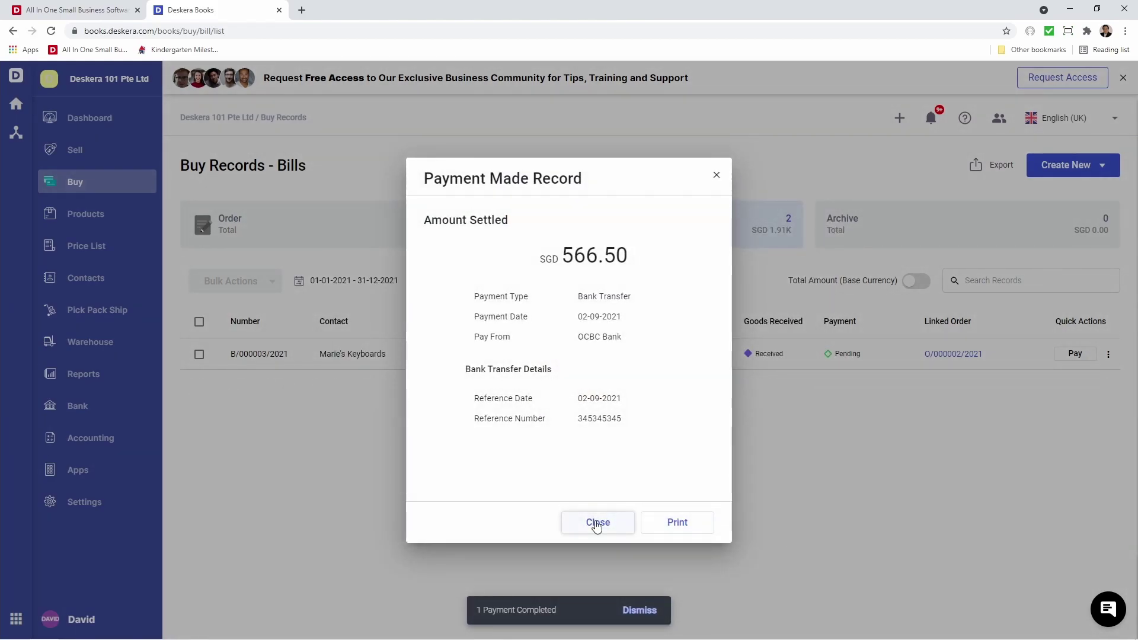
{"action": "left_click", "coordinate": [597, 524]}
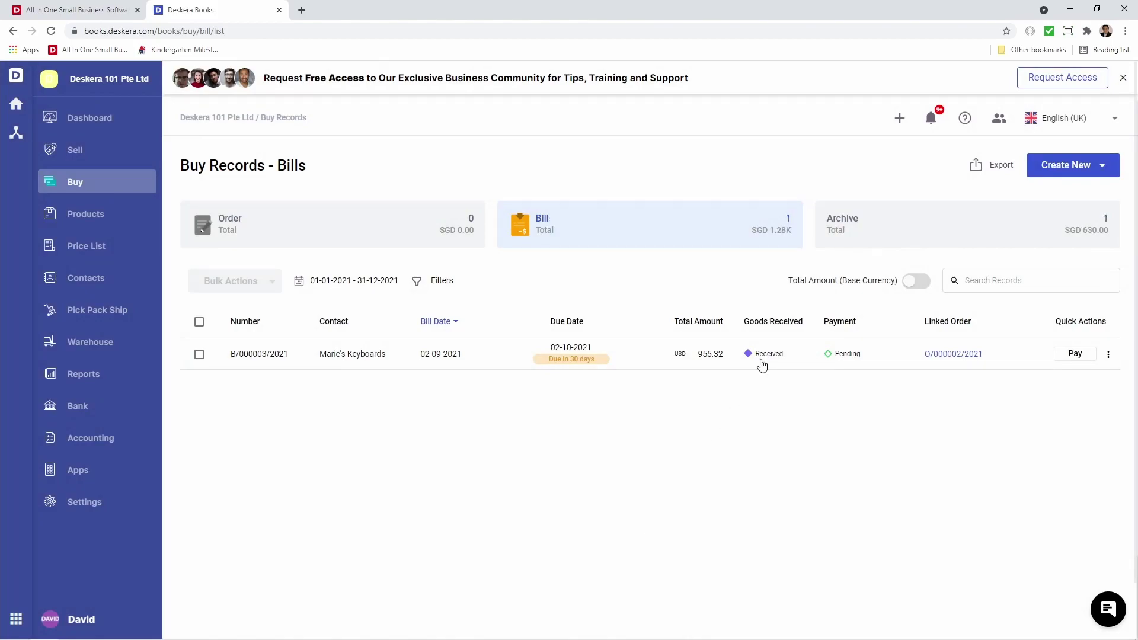
{"action": "left_click", "coordinate": [871, 243]}
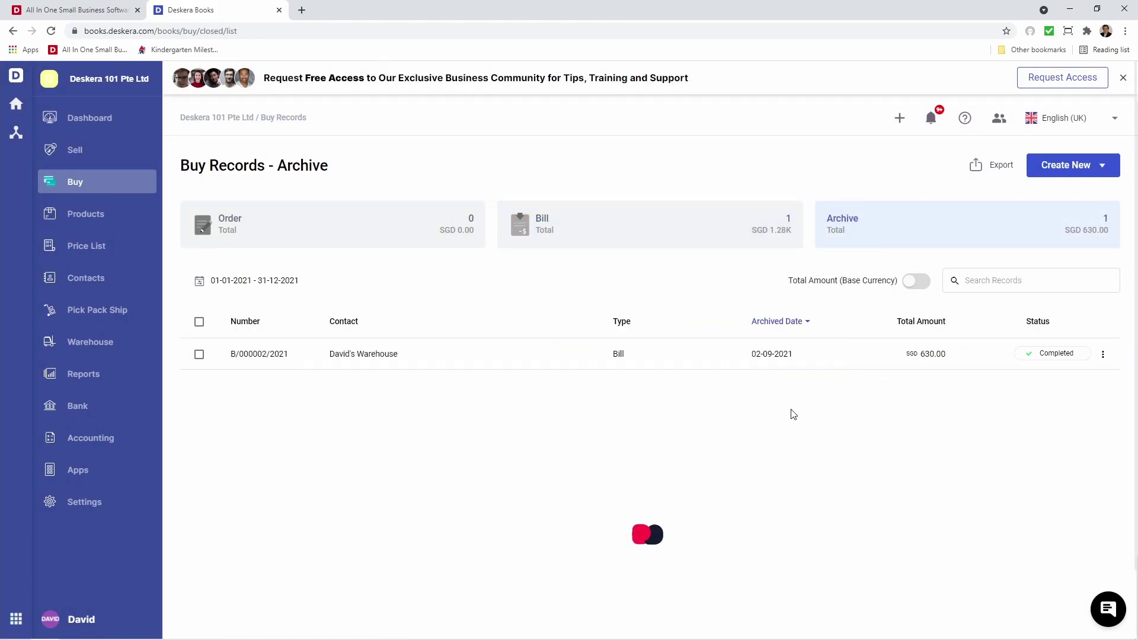
{"action": "left_click", "coordinate": [670, 356]}
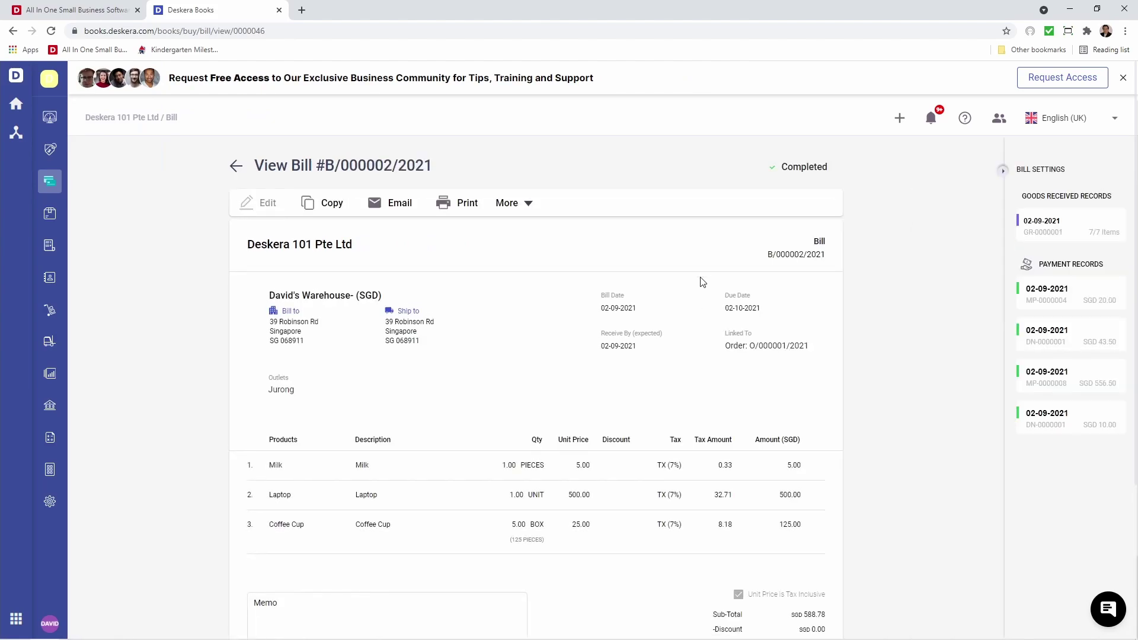
{"action": "mouse_move", "coordinate": [1108, 297]}
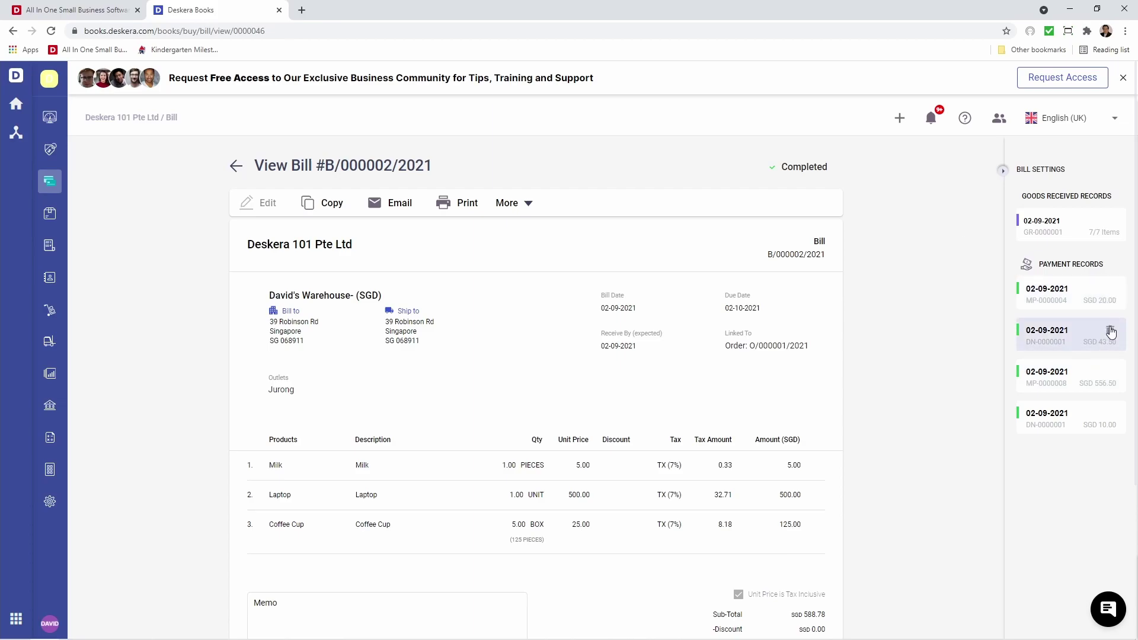
{"action": "mouse_move", "coordinate": [1109, 375]}
{"action": "mouse_move", "coordinate": [1106, 231]}
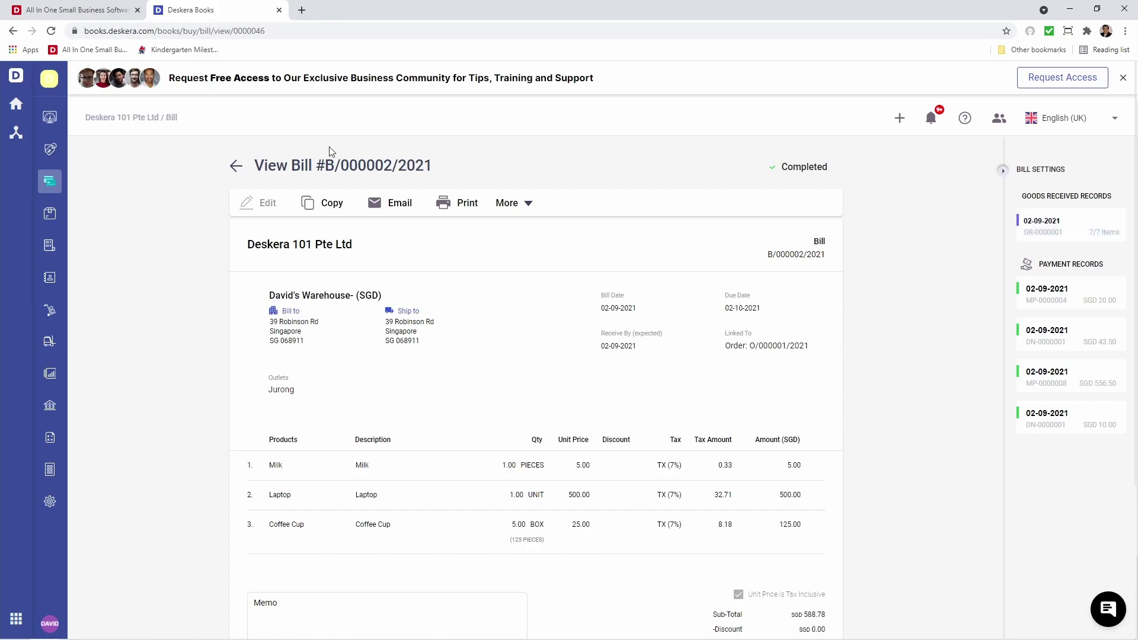
{"action": "left_click", "coordinate": [236, 165]}
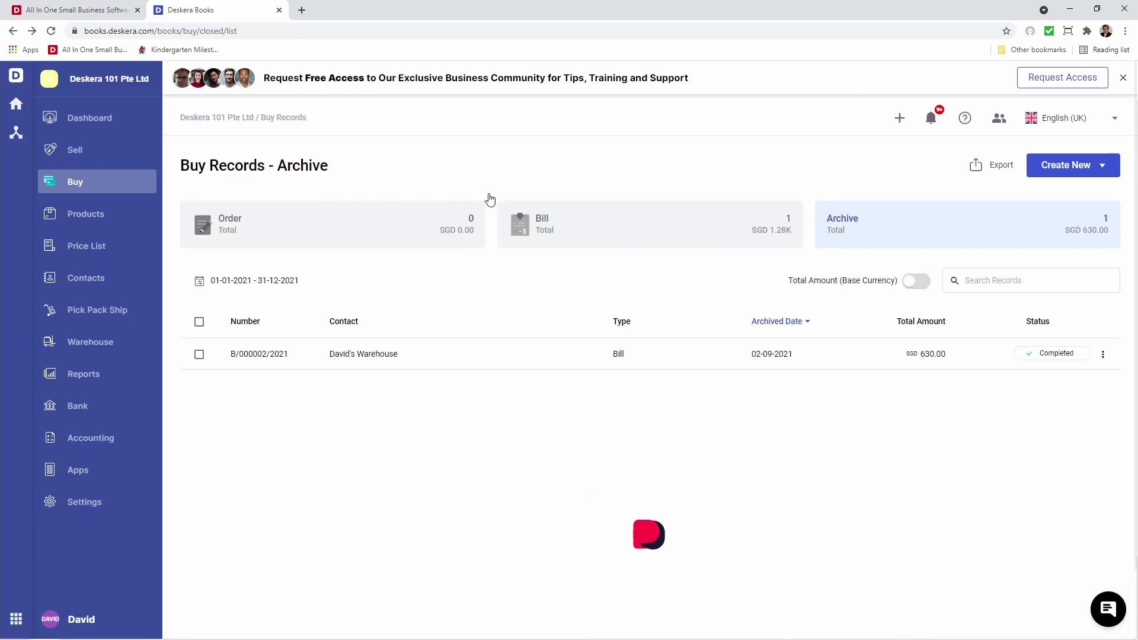
{"action": "left_click", "coordinate": [597, 224]}
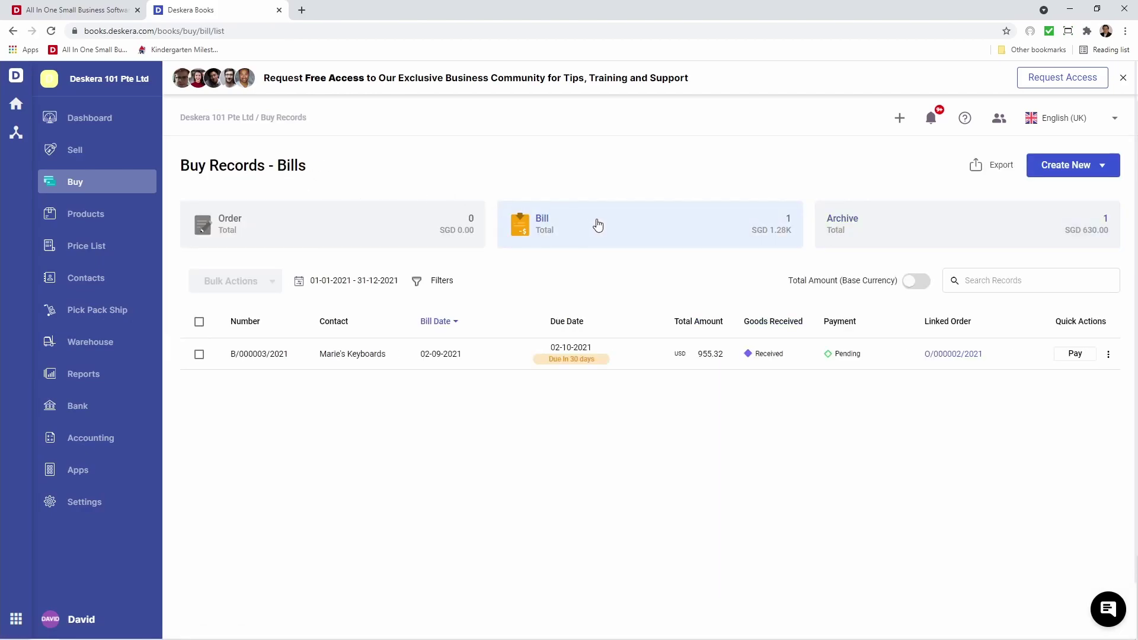
Submit a purchase return for T-Shirts - Blue/Small on Marie's Keyboards' bill, deferring the refund.
{"action": "left_click", "coordinate": [1109, 355]}
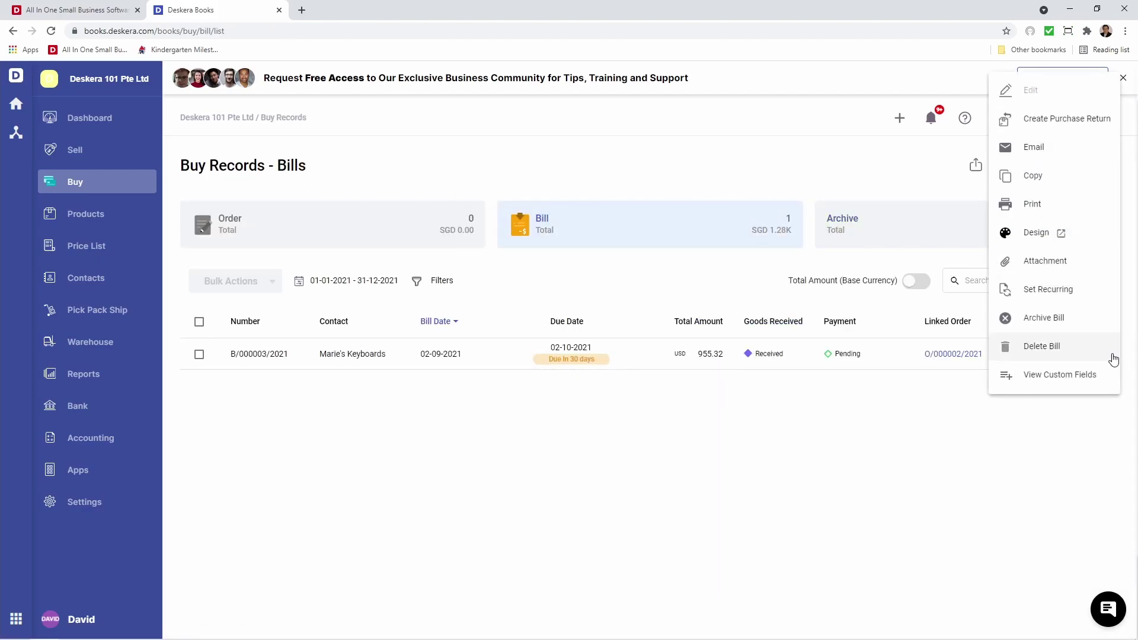
{"action": "left_click", "coordinate": [1064, 122]}
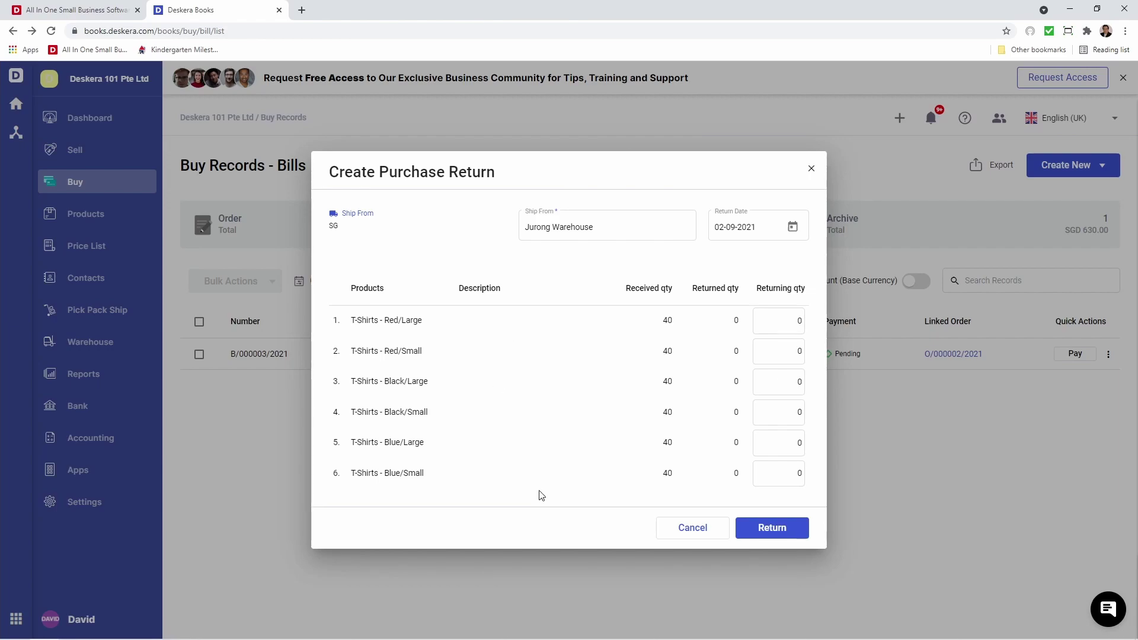
{"action": "left_click", "coordinate": [783, 474]}
{"action": "left_click", "coordinate": [779, 528]}
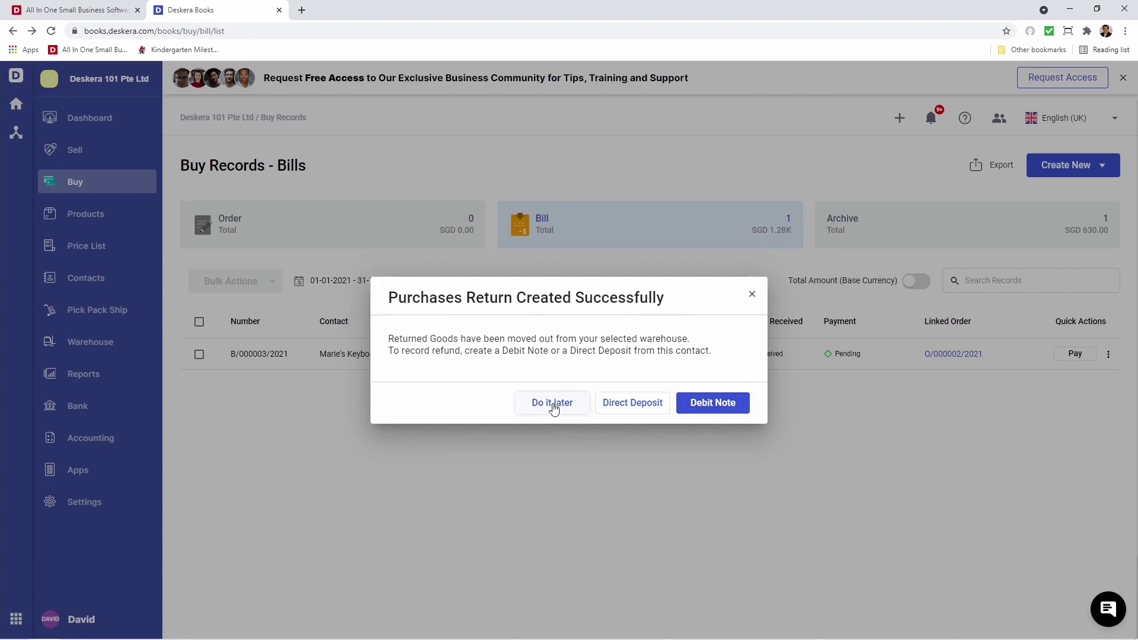
{"action": "left_click", "coordinate": [553, 405]}
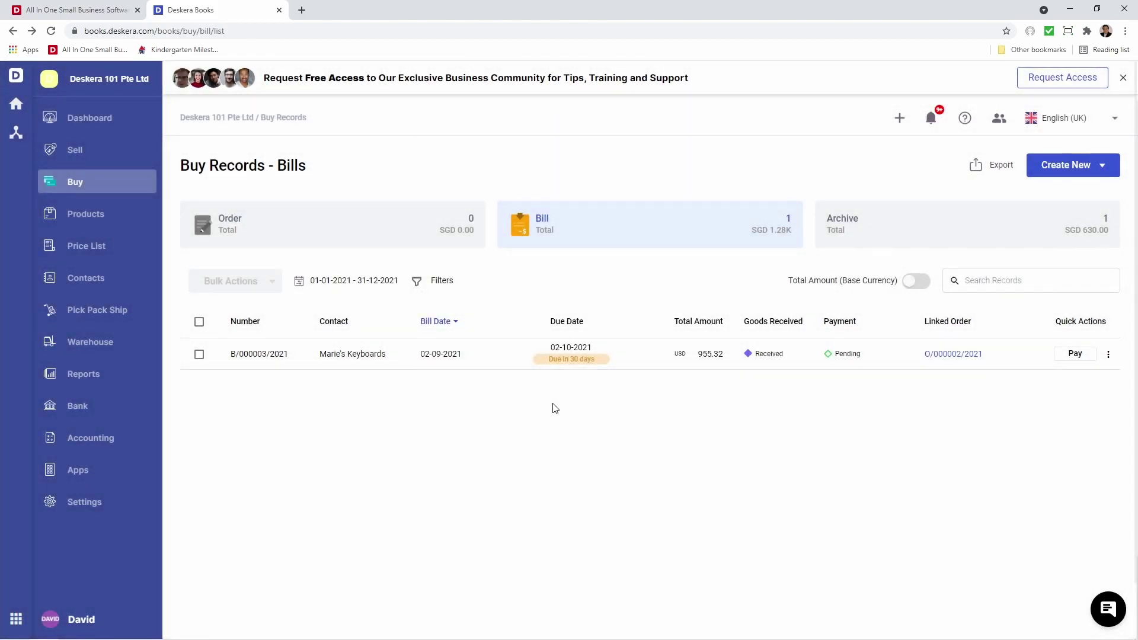
Begin paying the USD bill, check the Pay From accounts, then cancel and view the Bank accounts.
{"action": "left_click", "coordinate": [1056, 353]}
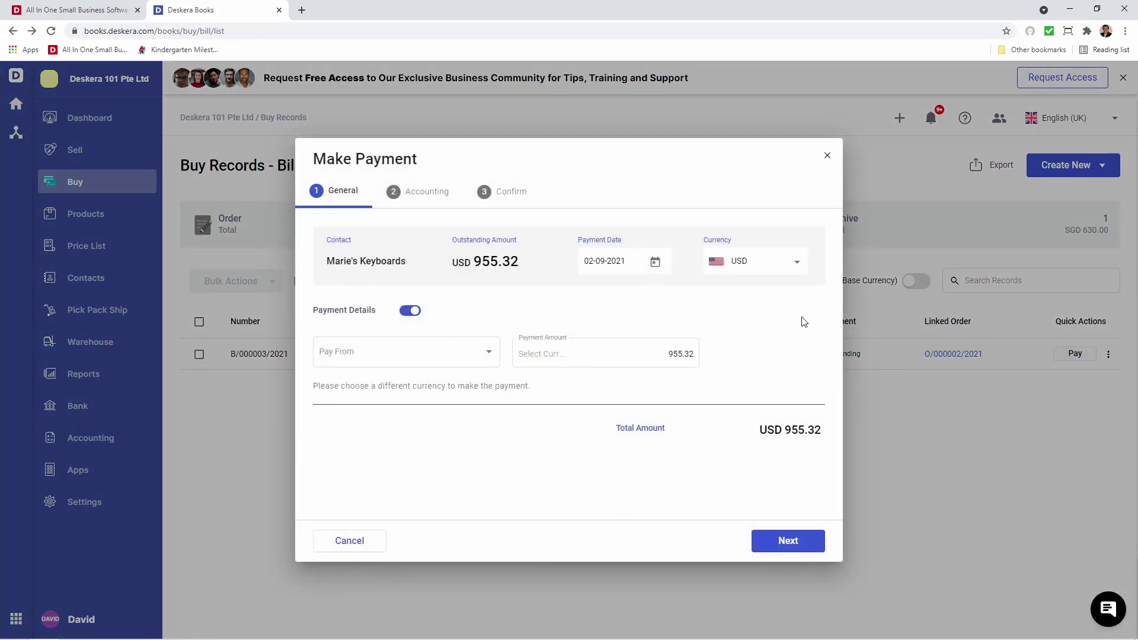
{"action": "left_click", "coordinate": [489, 354]}
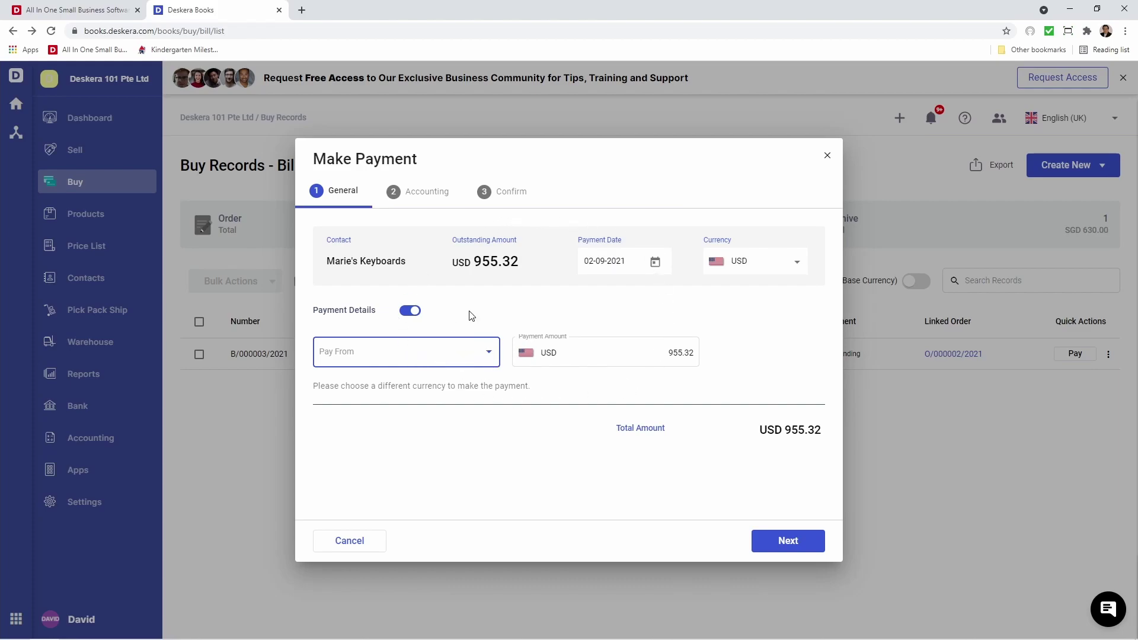
{"action": "left_click", "coordinate": [376, 539]}
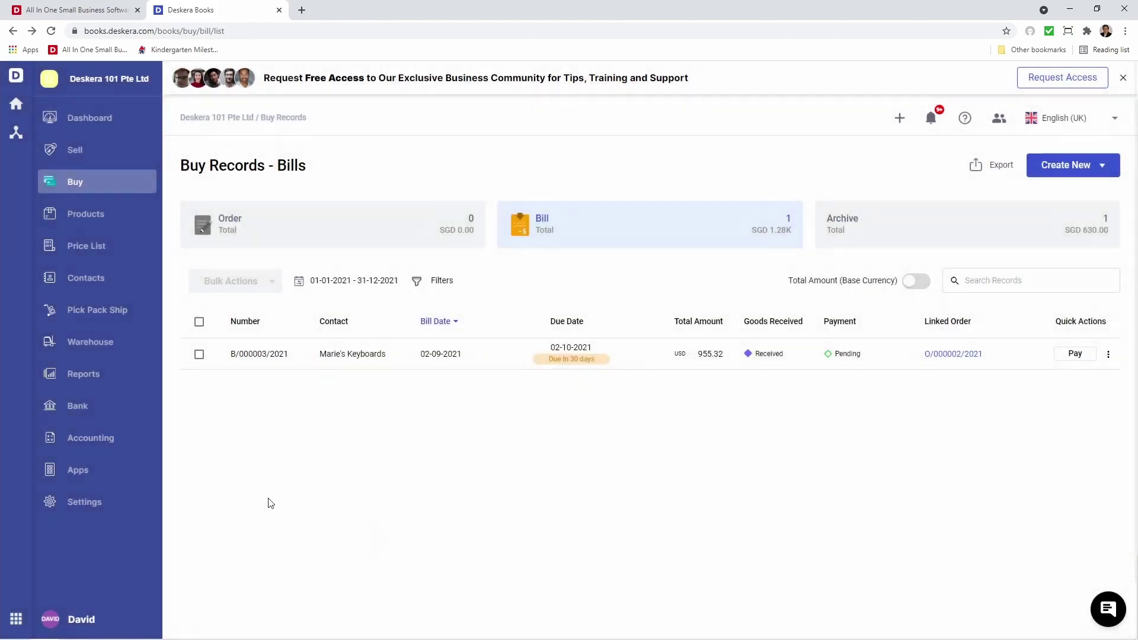
{"action": "left_click", "coordinate": [71, 405]}
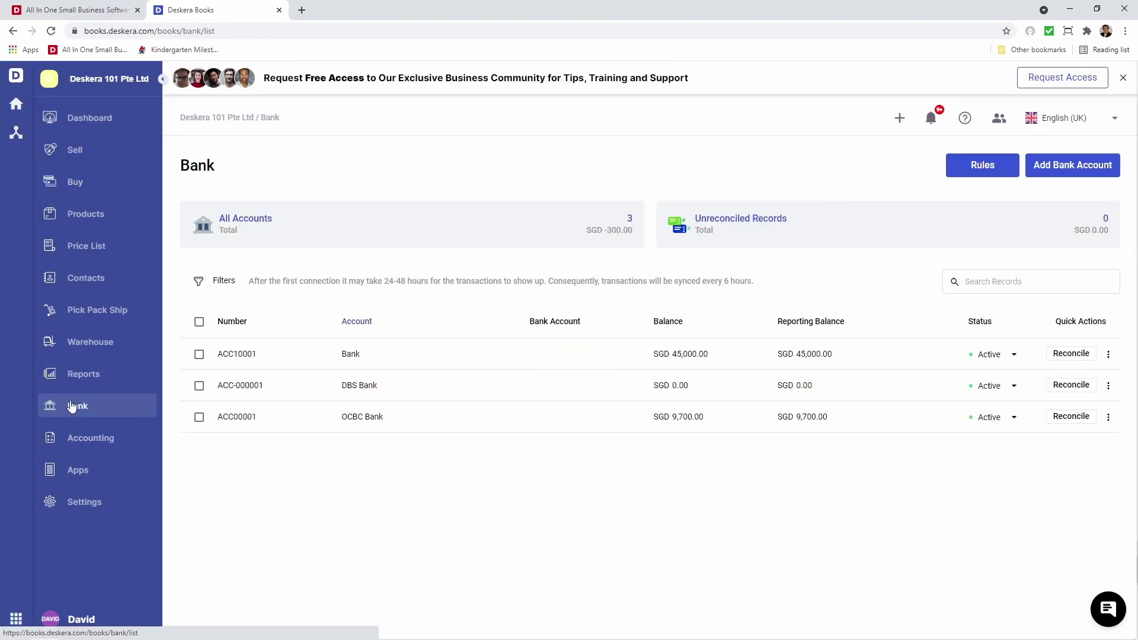
Add a USD bank account 'Bank of America', with the same description, skipping bank connection.
{"action": "left_click", "coordinate": [1062, 165]}
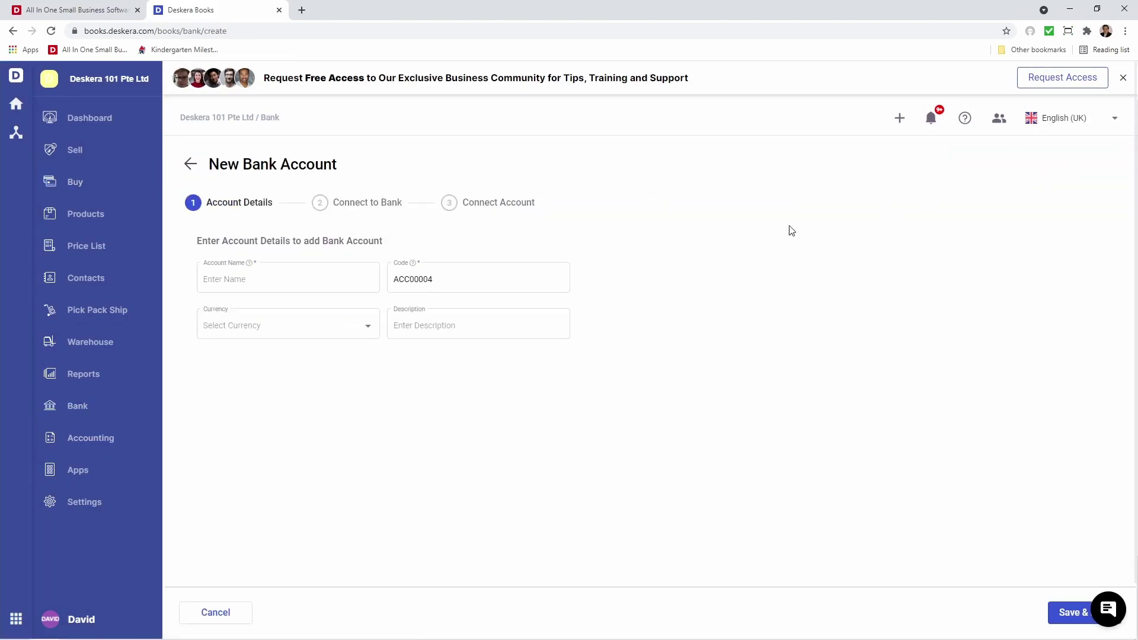
{"action": "left_click", "coordinate": [257, 283]}
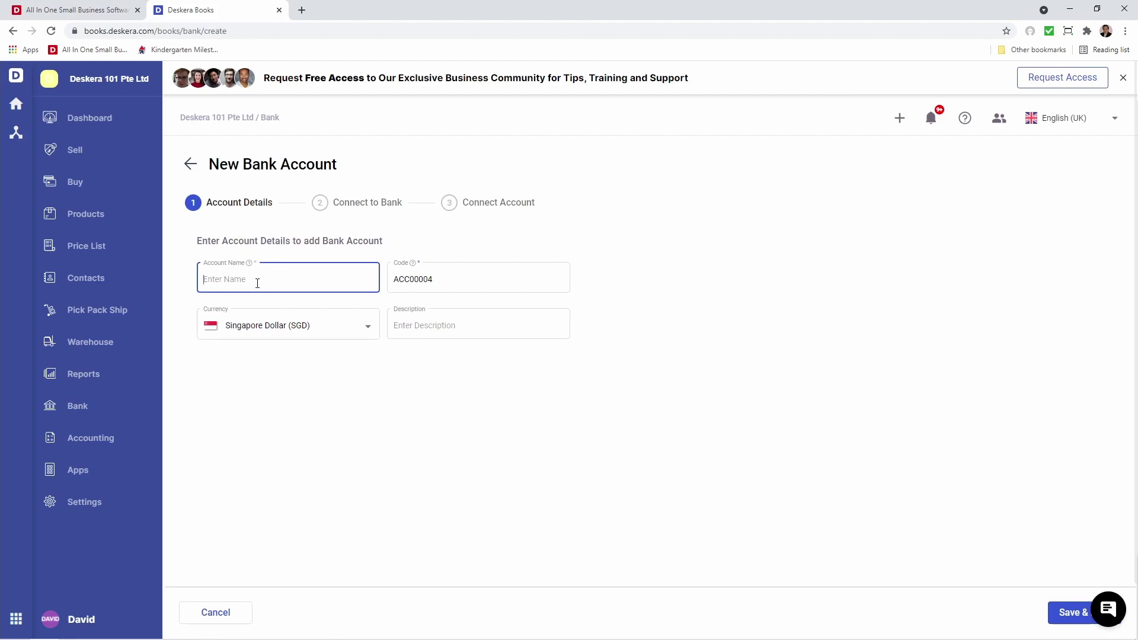
{"action": "type", "text": "Bank o"}
{"action": "left_click_drag", "start_coordinate": [276, 281], "coordinate": [206, 277]}
{"action": "key", "text": "ctrl+c"}
{"action": "left_click", "coordinate": [394, 326]}
{"action": "key", "text": "ctrl+v"}
{"action": "left_click", "coordinate": [338, 330]}
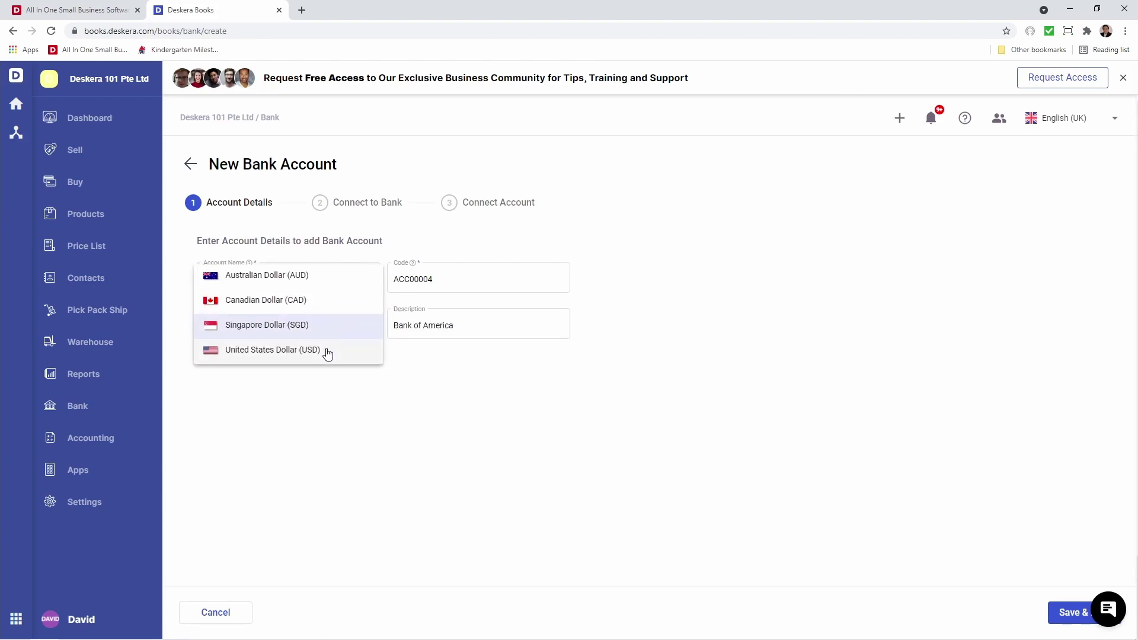
{"action": "left_click", "coordinate": [328, 351]}
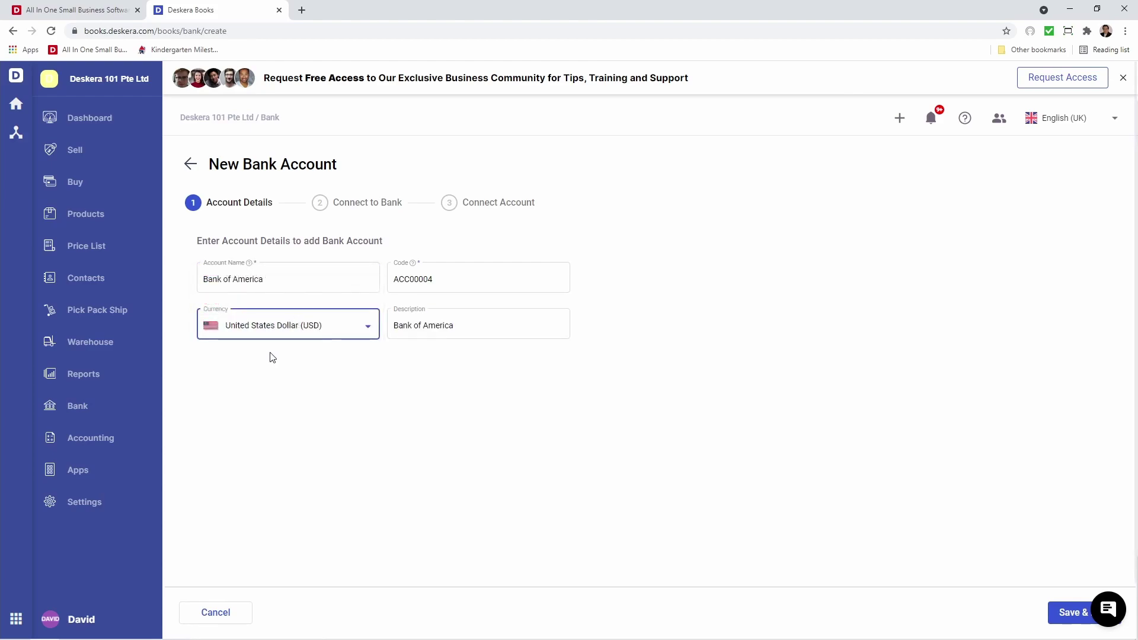
{"action": "left_click", "coordinate": [1065, 614]}
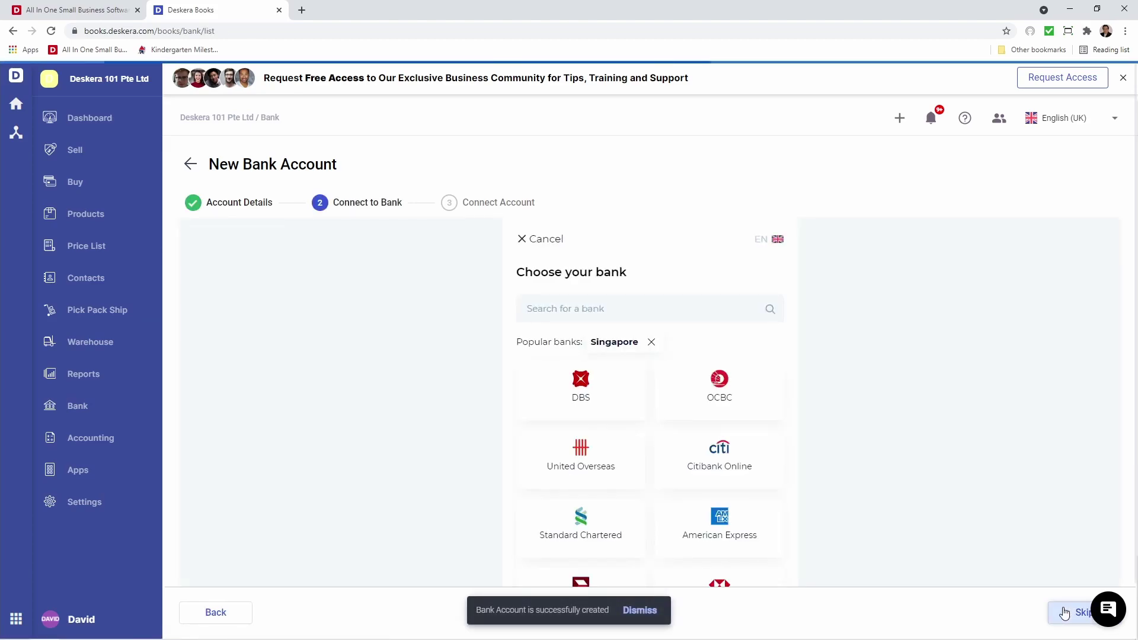
{"action": "left_click", "coordinate": [1064, 613]}
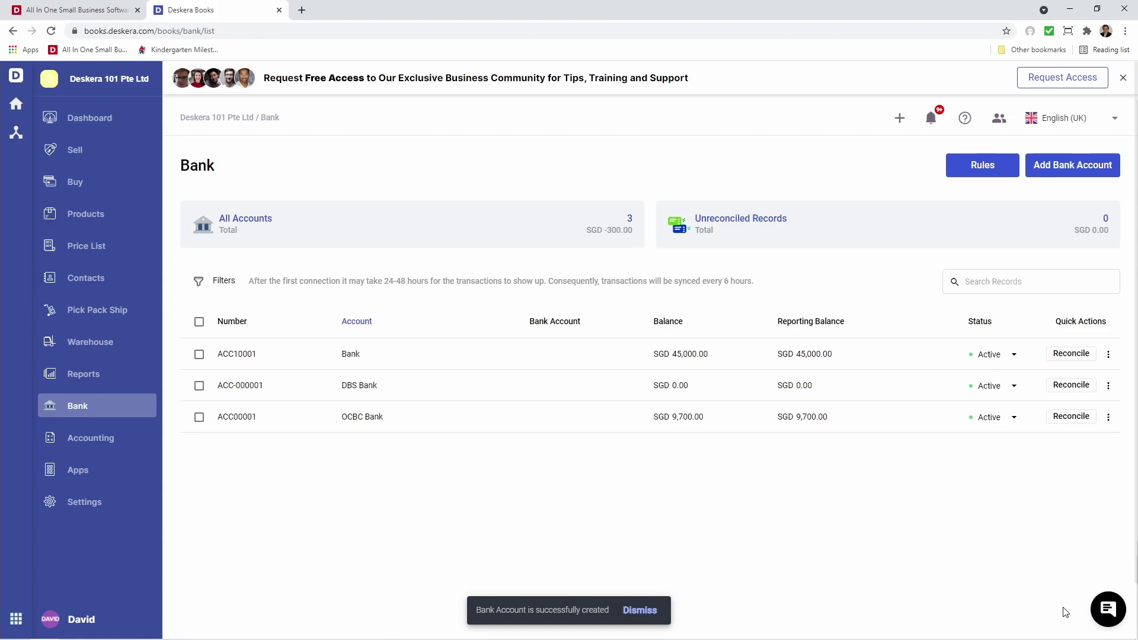
{"action": "left_click", "coordinate": [95, 184]}
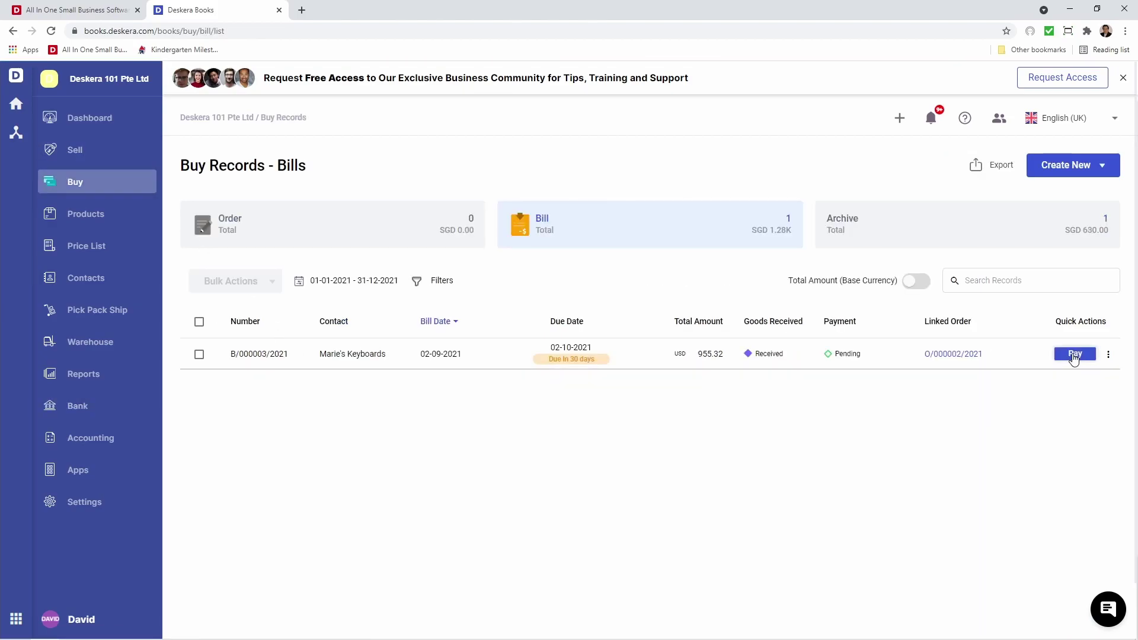
Set up a USD 500.00 Card payment from Bank of America with reference 53453535.
{"action": "left_click", "coordinate": [1075, 354]}
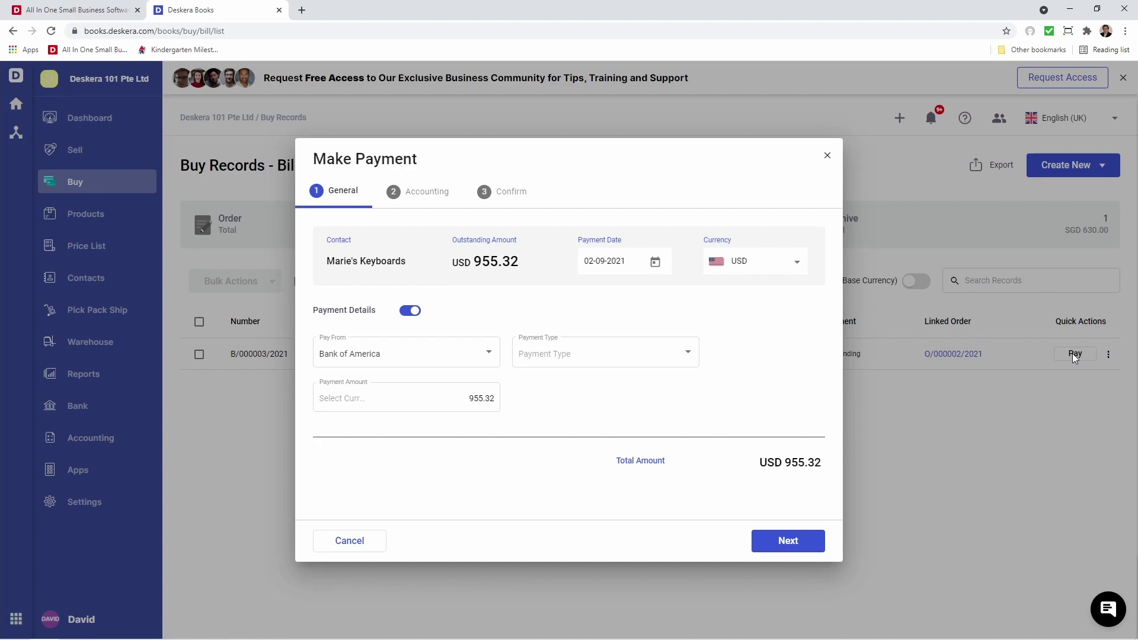
{"action": "left_click", "coordinate": [585, 353]}
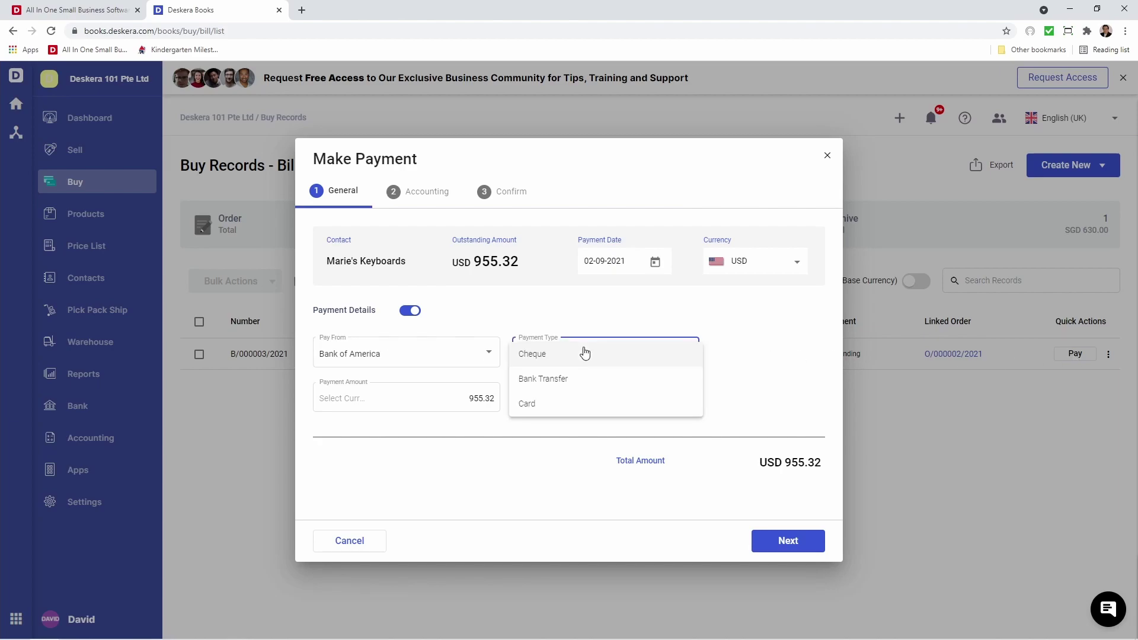
{"action": "left_click", "coordinate": [575, 403]}
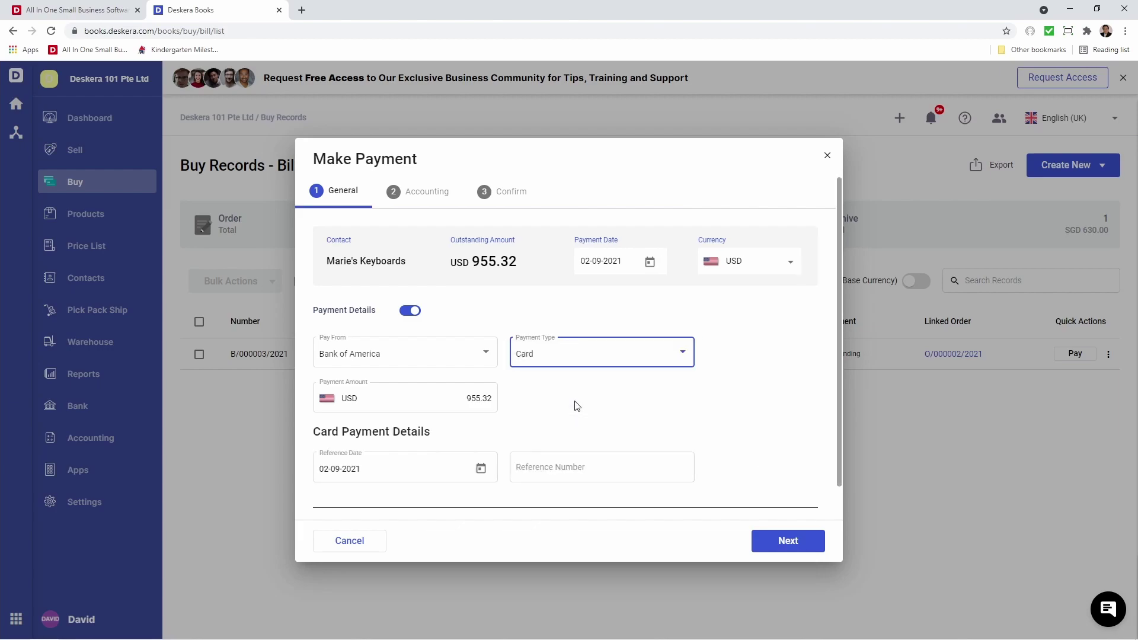
{"action": "left_click", "coordinate": [554, 471]}
{"action": "type", "text": "5345"}
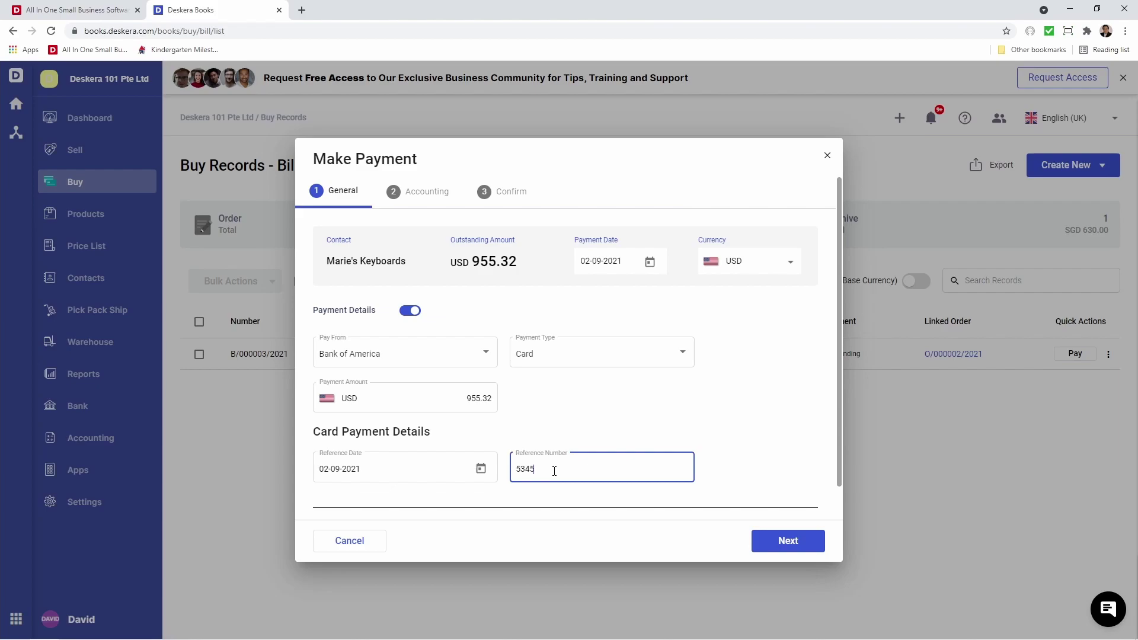
{"action": "type", "text": "3535"}
{"action": "left_click", "coordinate": [521, 427]}
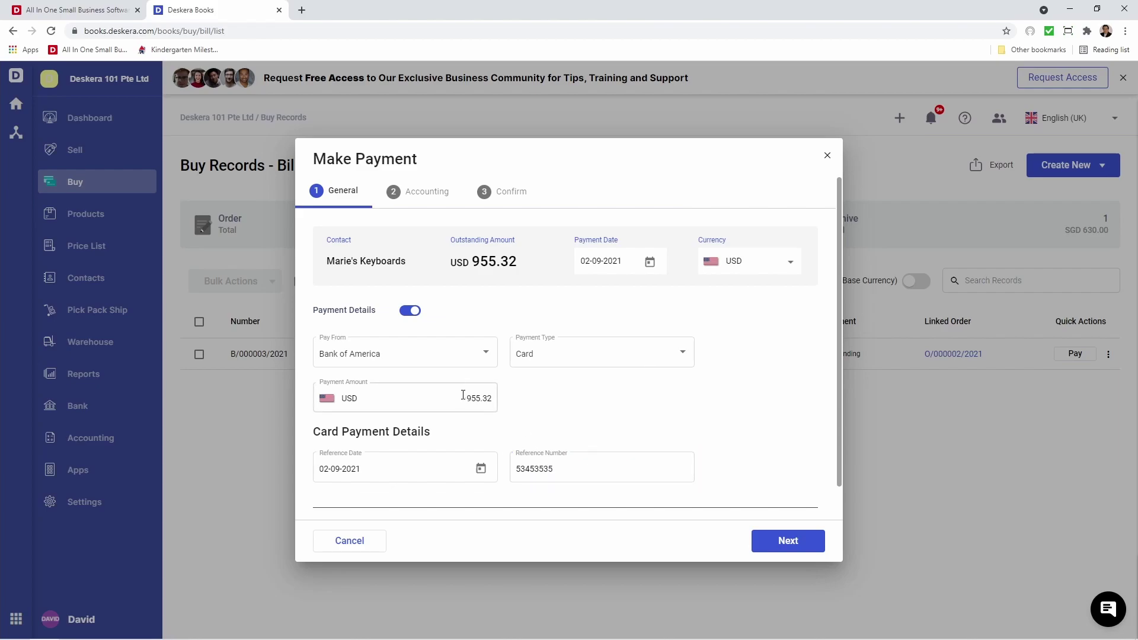
{"action": "left_click_drag", "start_coordinate": [466, 398], "coordinate": [523, 407]}
{"action": "key", "text": "BackSpace"}
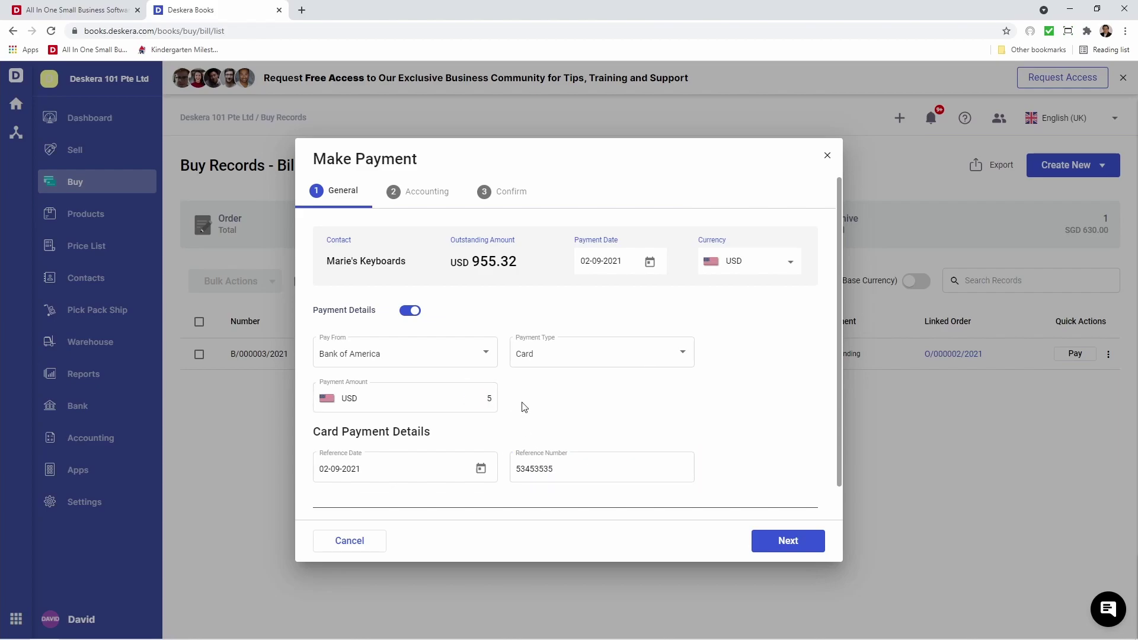
{"action": "type", "text": "500.00"}
{"action": "scroll", "coordinate": [538, 407], "scroll_direction": "down", "scroll_amount": 1}
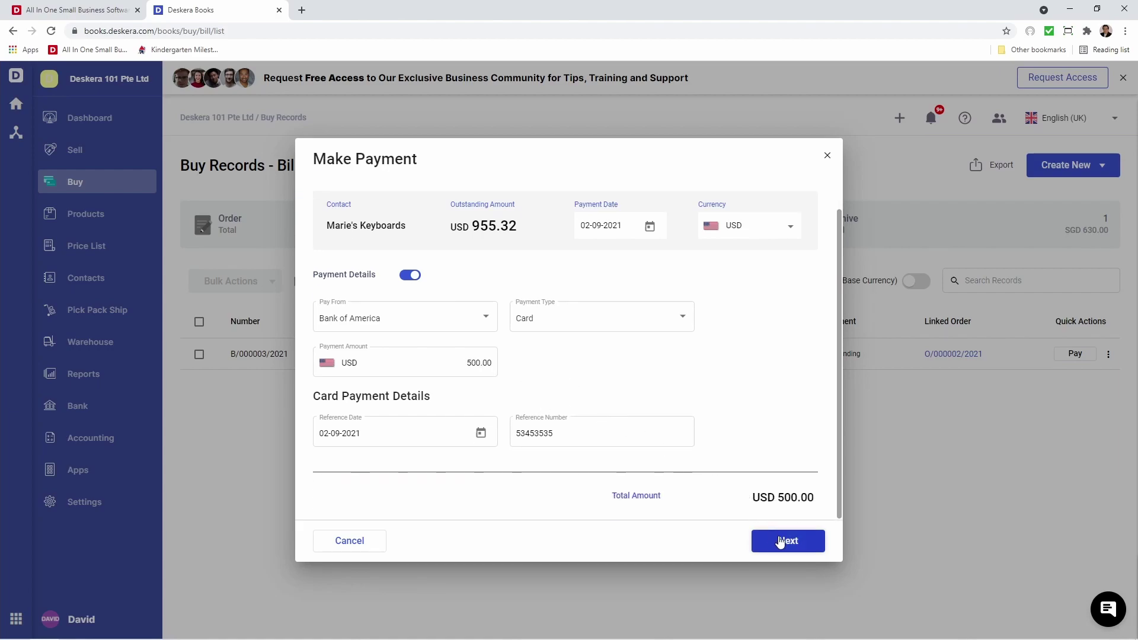
{"action": "left_click", "coordinate": [780, 541]}
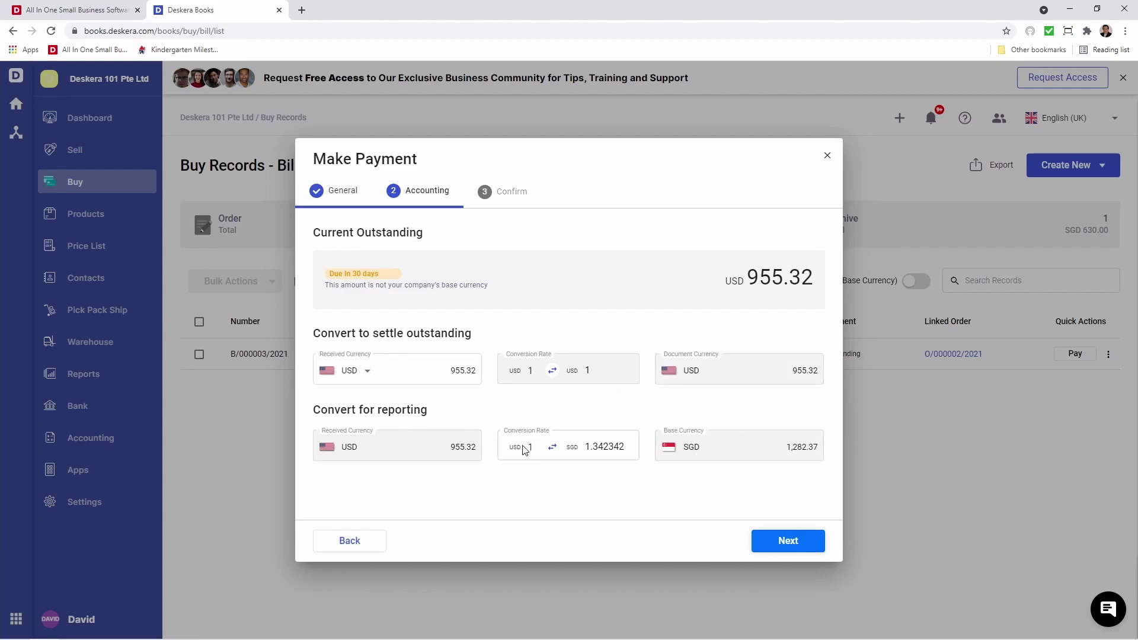
Change the reporting conversion rate to 1.34123123 and submit the USD 500.00 card payment.
{"action": "left_click", "coordinate": [601, 447]}
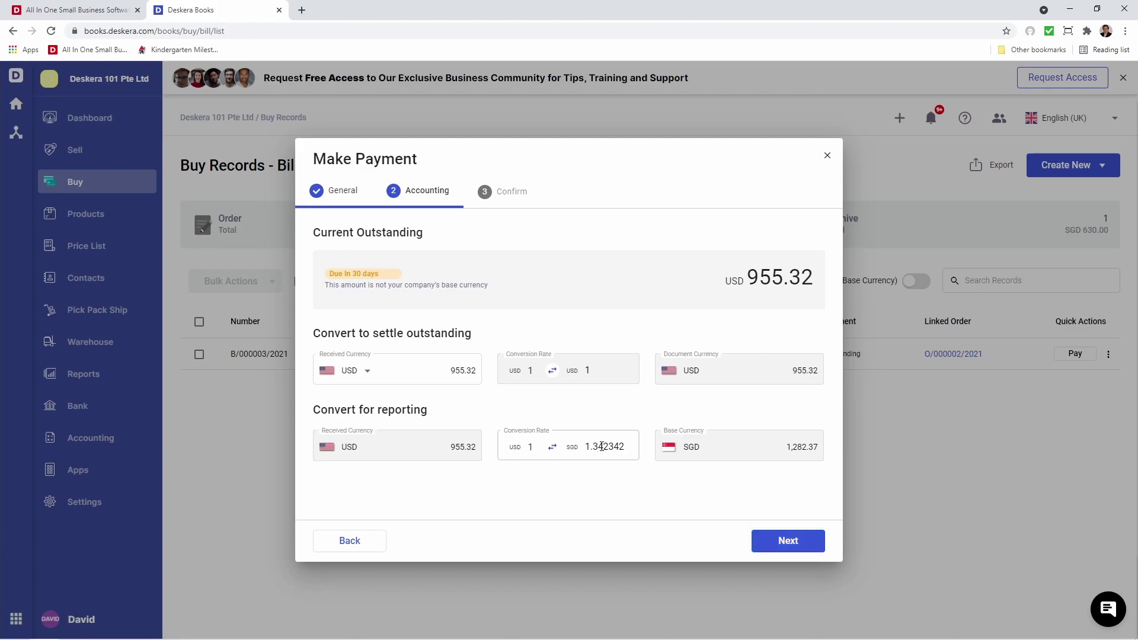
{"action": "left_click_drag", "start_coordinate": [605, 447], "coordinate": [628, 447]}
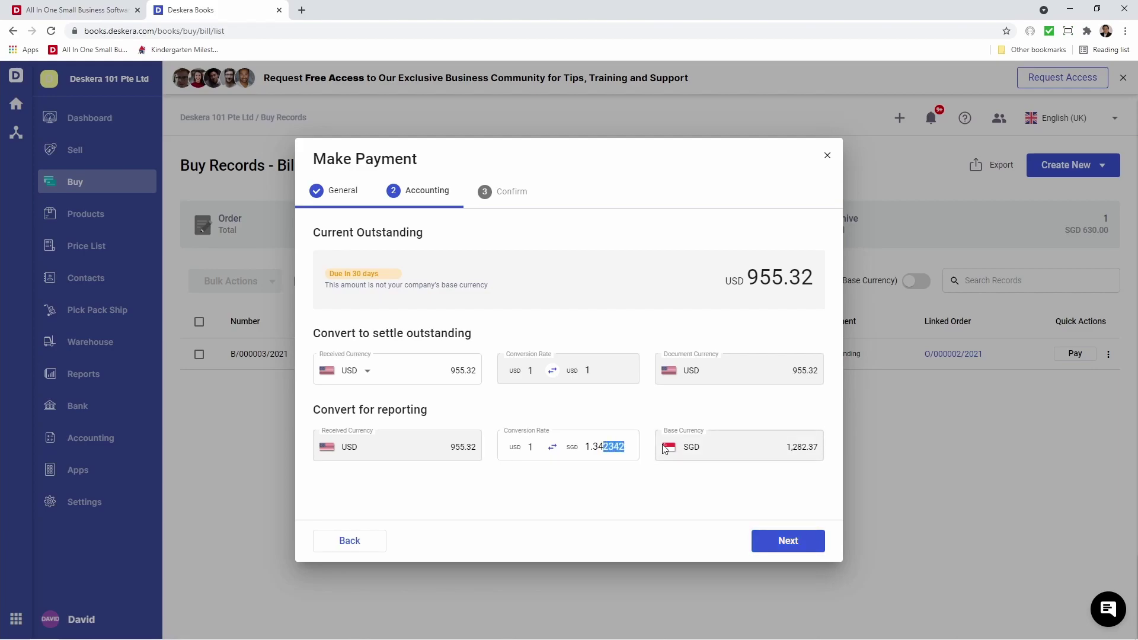
{"action": "type", "text": "123123"}
{"action": "left_click", "coordinate": [629, 486]}
{"action": "left_click", "coordinate": [775, 542]}
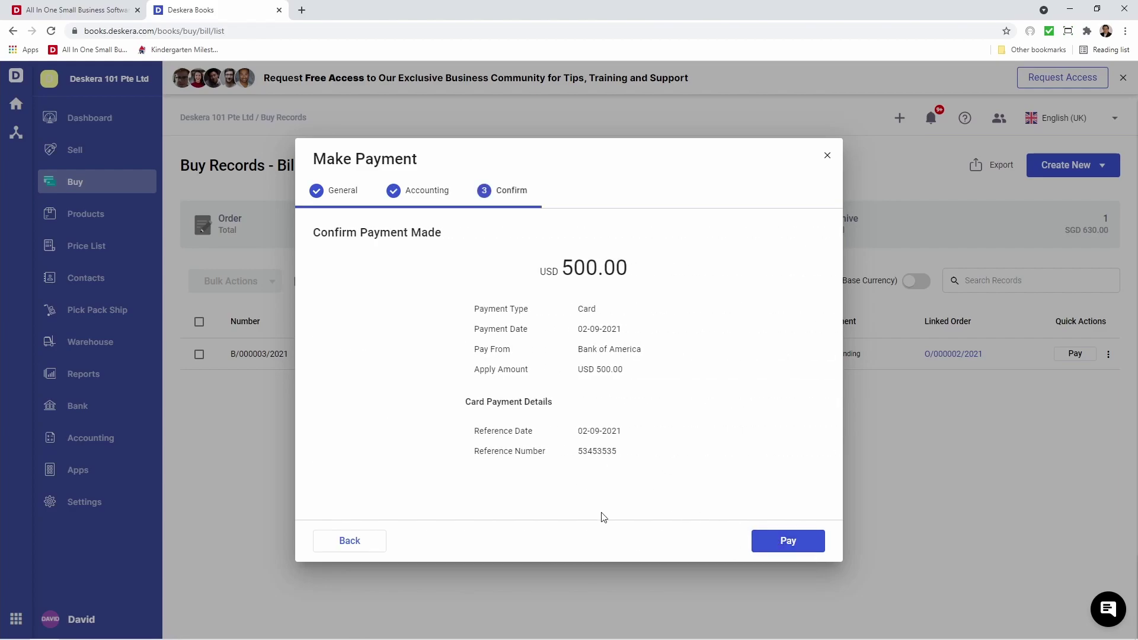
{"action": "left_click", "coordinate": [805, 546]}
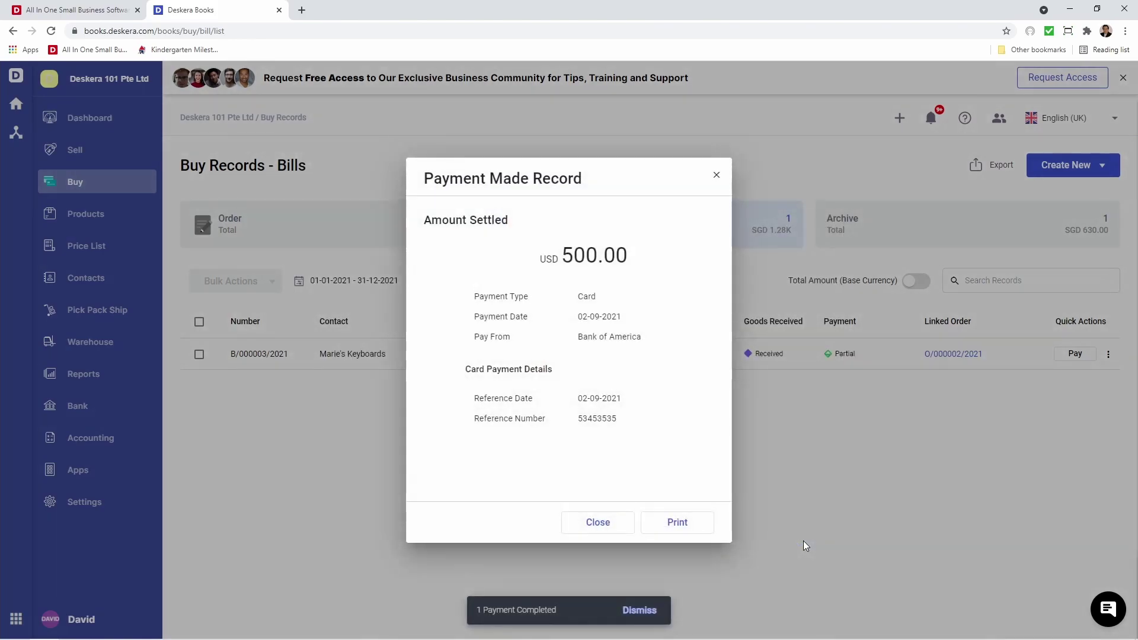
Delete the SGD 566.50 payment from David's Warehouse's archived 630.00 bill, then view open Bills.
{"action": "left_click", "coordinate": [598, 523]}
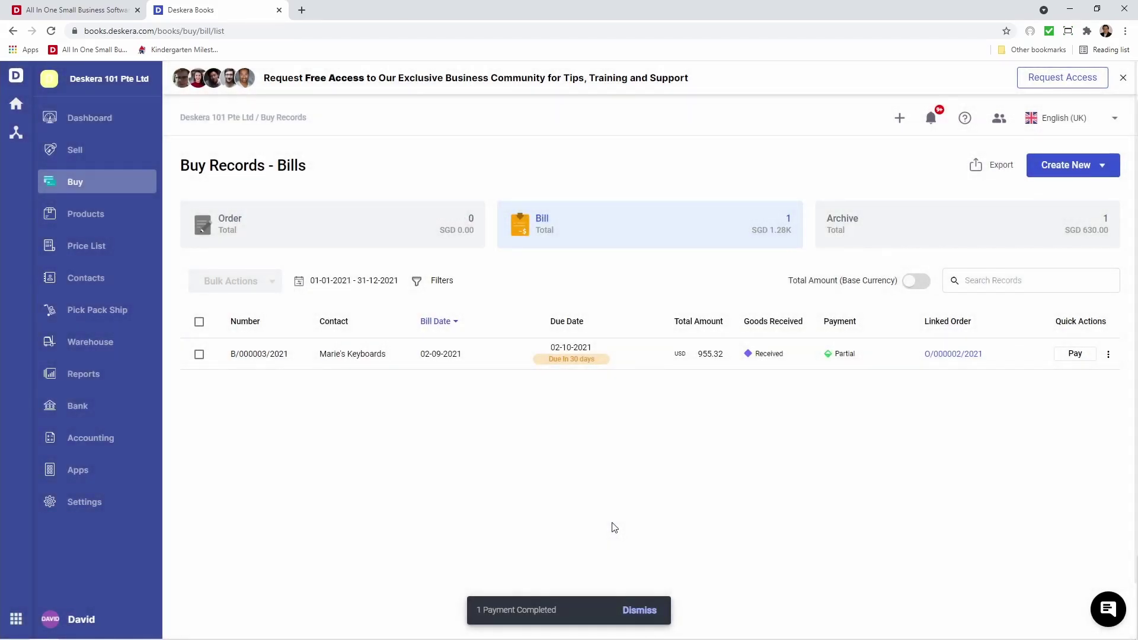
{"action": "left_click", "coordinate": [935, 226]}
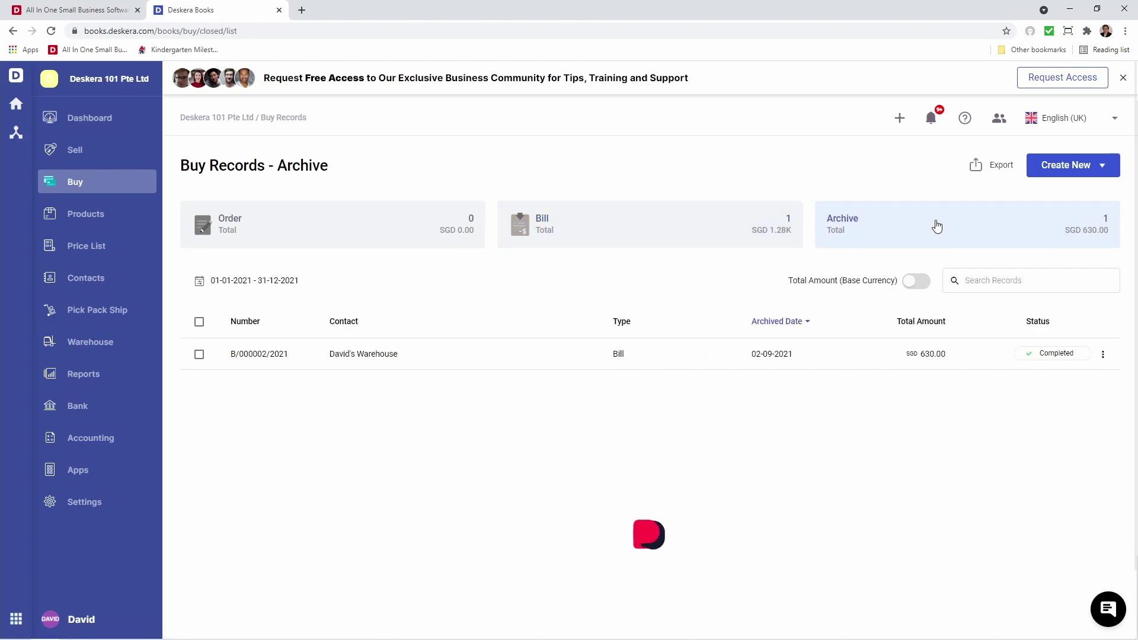
{"action": "left_click", "coordinate": [823, 361]}
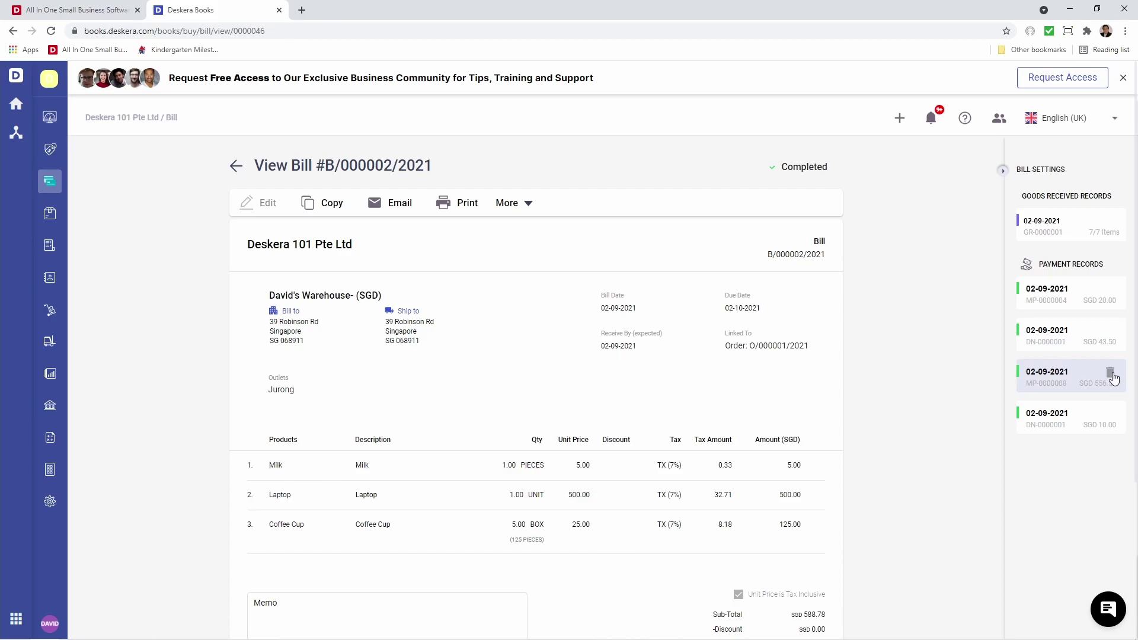
{"action": "left_click", "coordinate": [1115, 377]}
{"action": "left_click", "coordinate": [676, 376]}
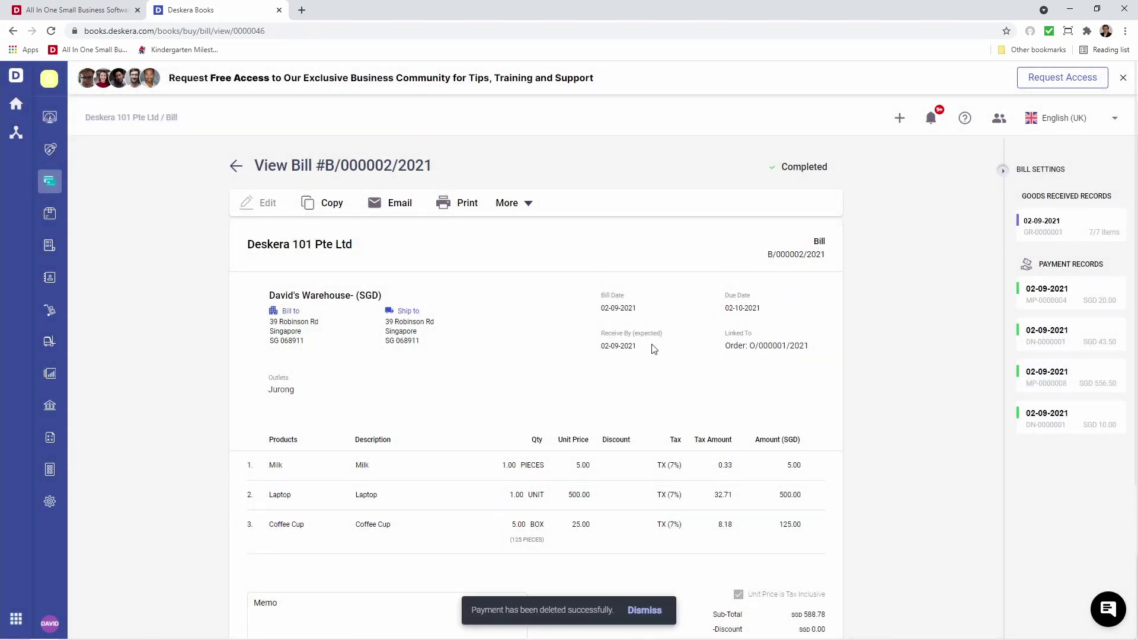
{"action": "left_click", "coordinate": [239, 169]}
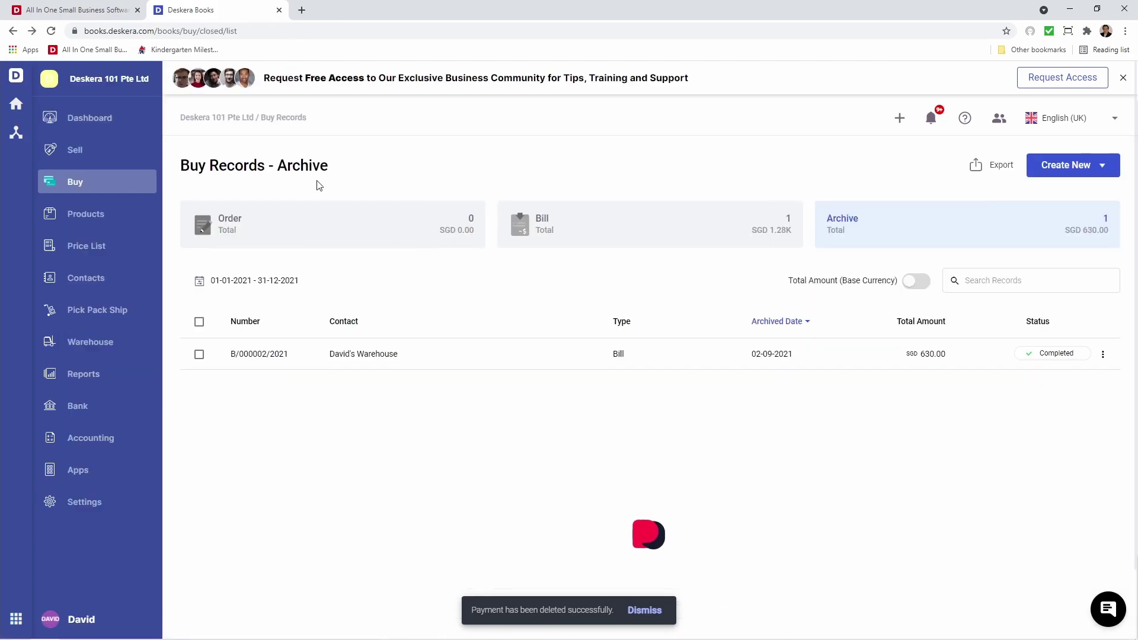
{"action": "left_click", "coordinate": [654, 227]}
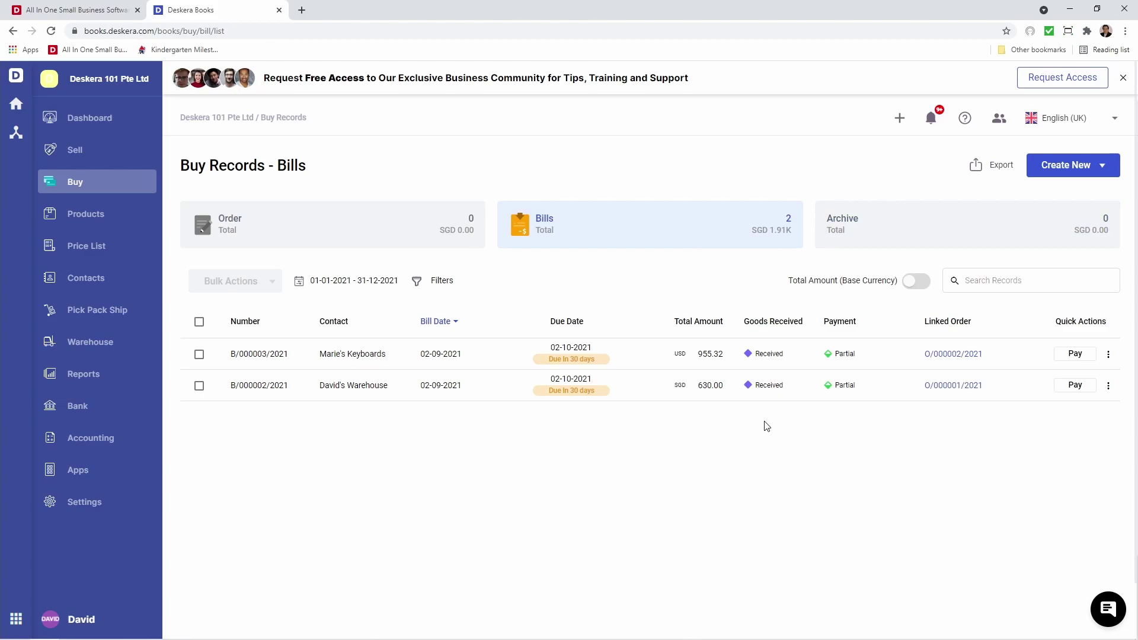
Start paying bill B/000002/2021 from Master Card by Card with reference 345345345.
{"action": "left_click", "coordinate": [1087, 385]}
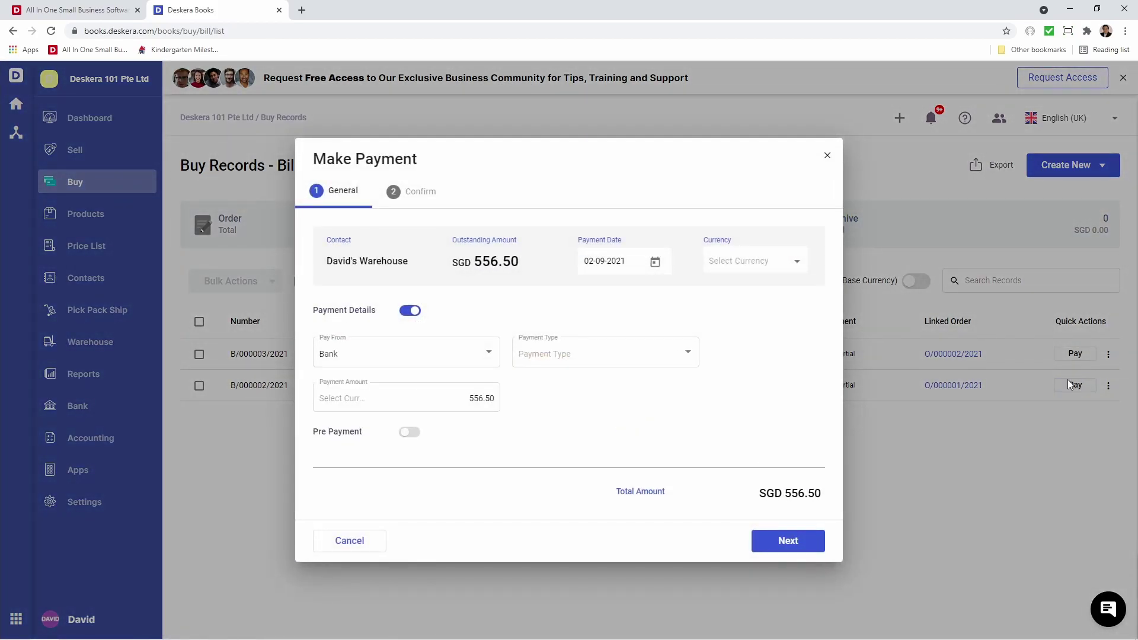
{"action": "left_click", "coordinate": [490, 355]}
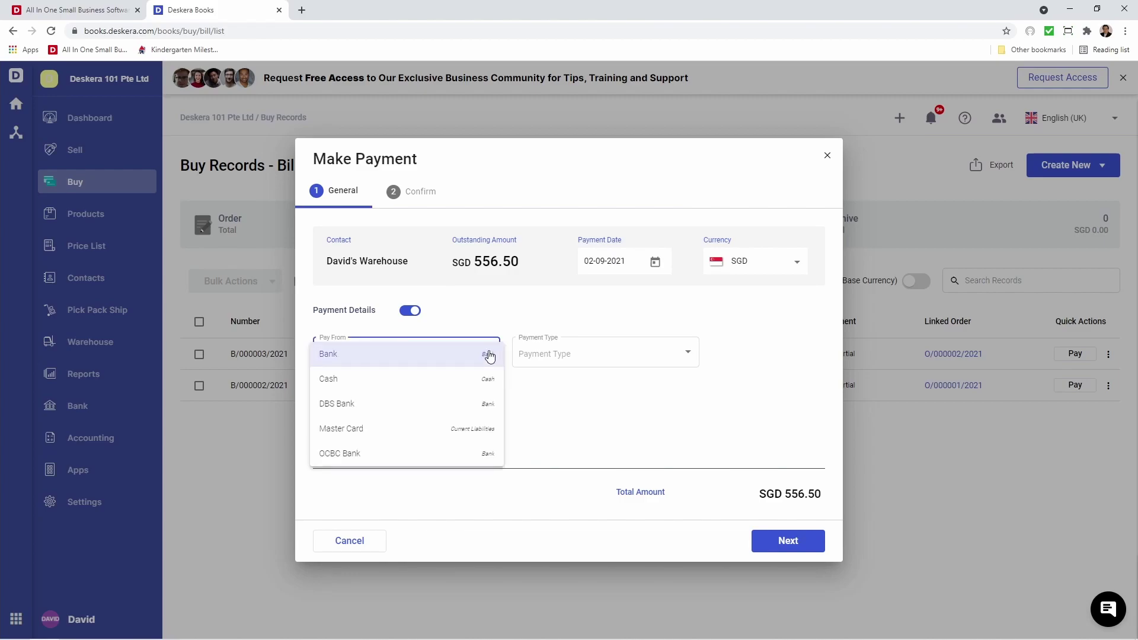
{"action": "left_click", "coordinate": [477, 428]}
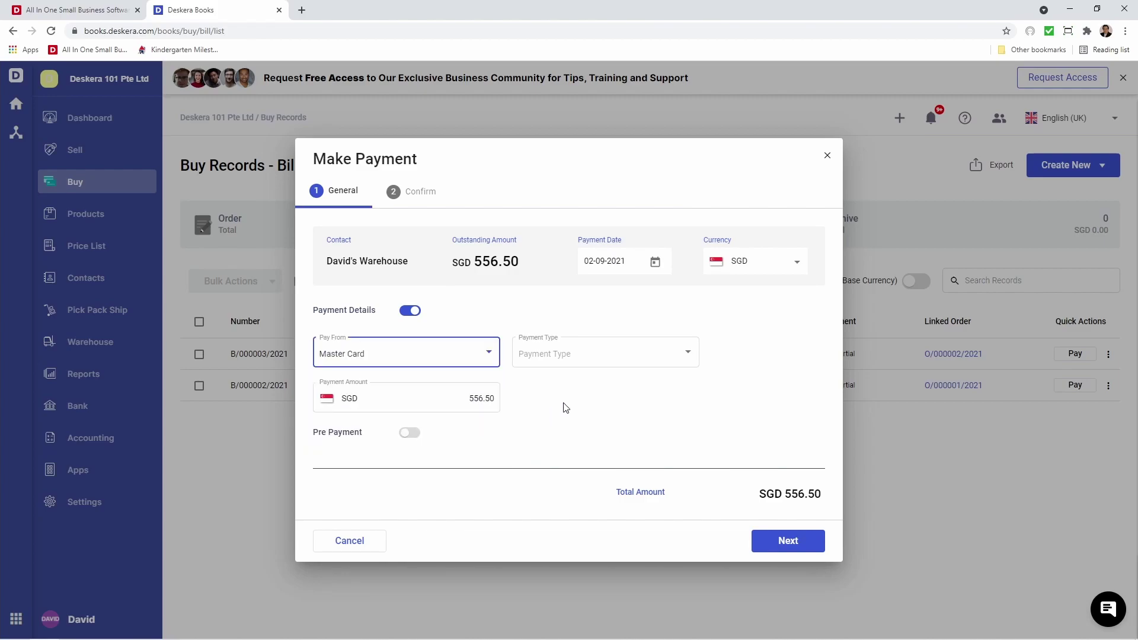
{"action": "left_click", "coordinate": [613, 358]}
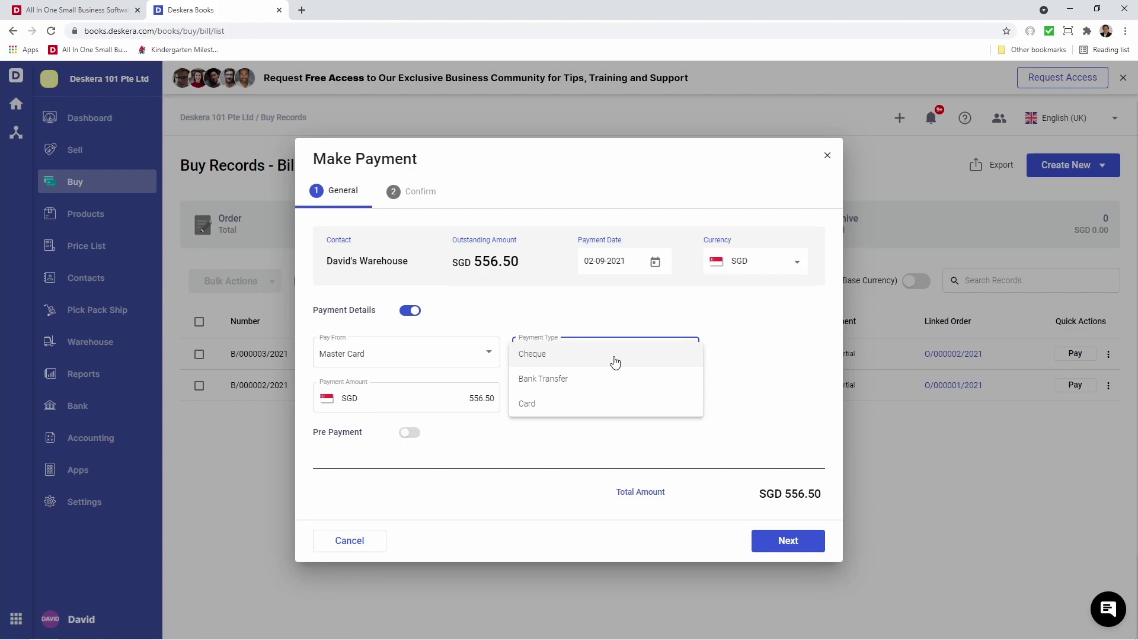
{"action": "left_click", "coordinate": [606, 402]}
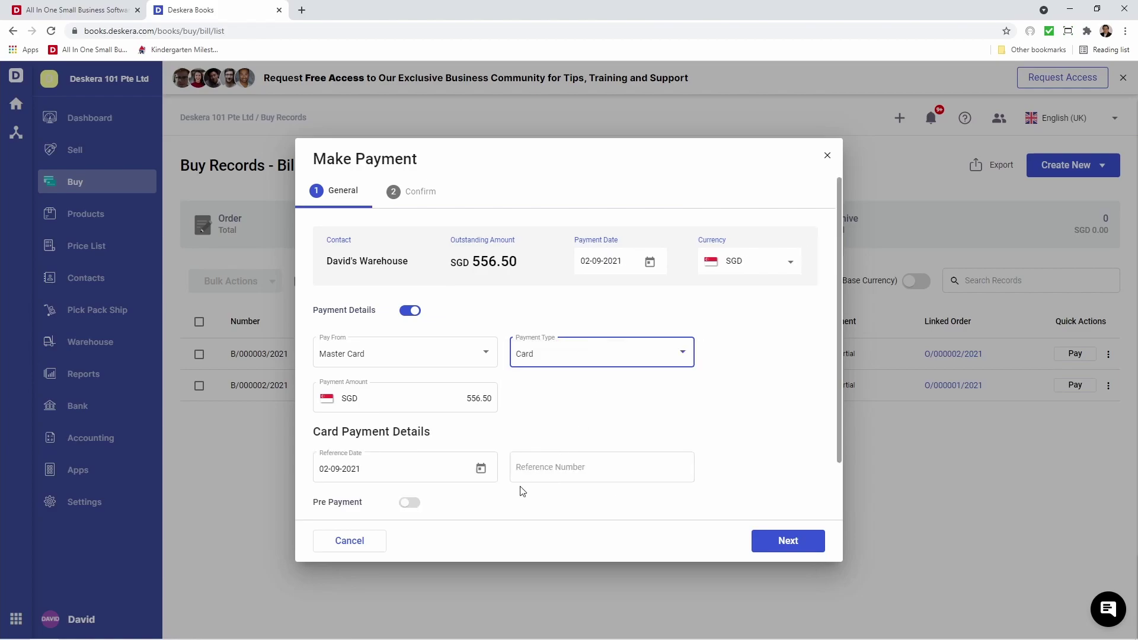
{"action": "left_click", "coordinate": [542, 471]}
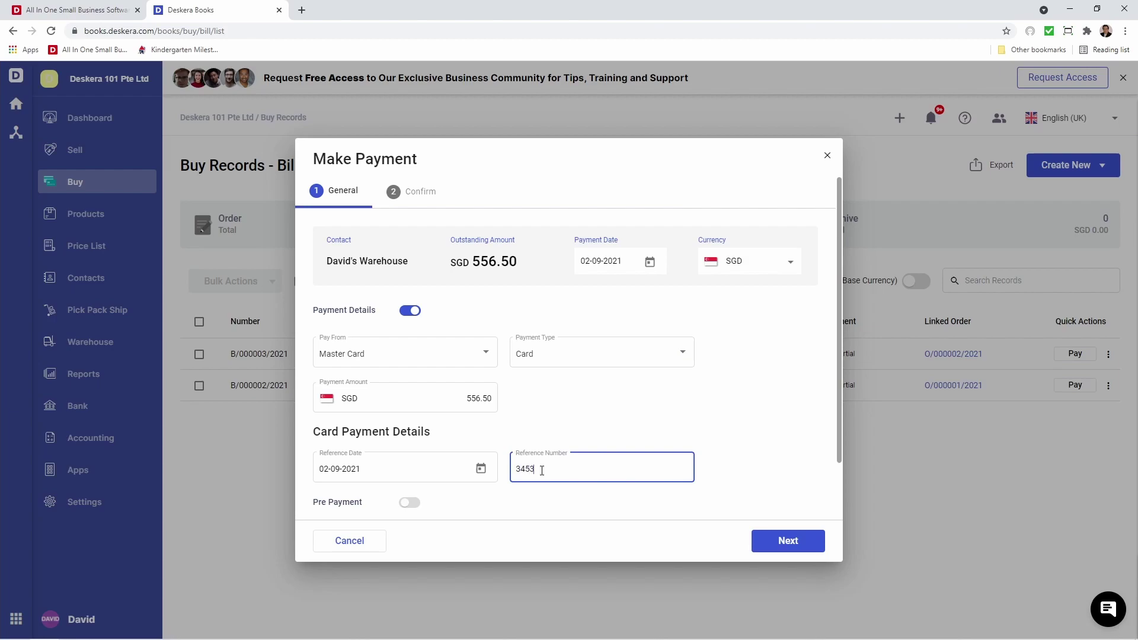
{"action": "type", "text": "345345345"}
{"action": "left_click", "coordinate": [652, 436]}
{"action": "scroll", "coordinate": [667, 437], "scroll_direction": "down", "scroll_amount": 2}
Apply the 30.00 prepayment MP-0000004 and record the payment.
{"action": "left_click", "coordinate": [409, 437]}
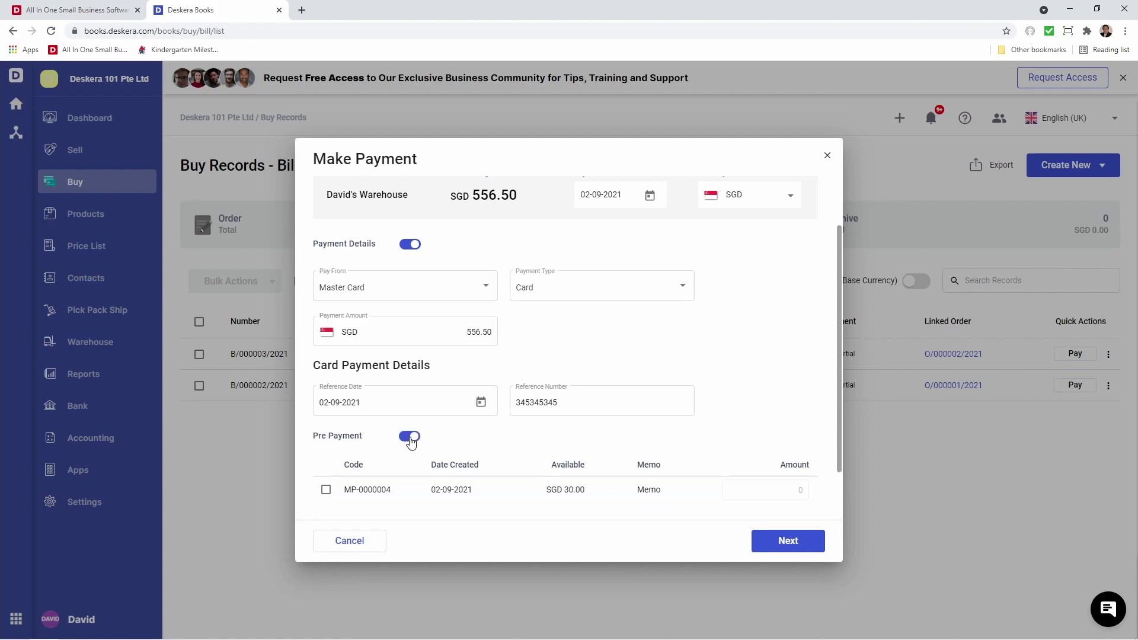
{"action": "left_click", "coordinate": [326, 489]}
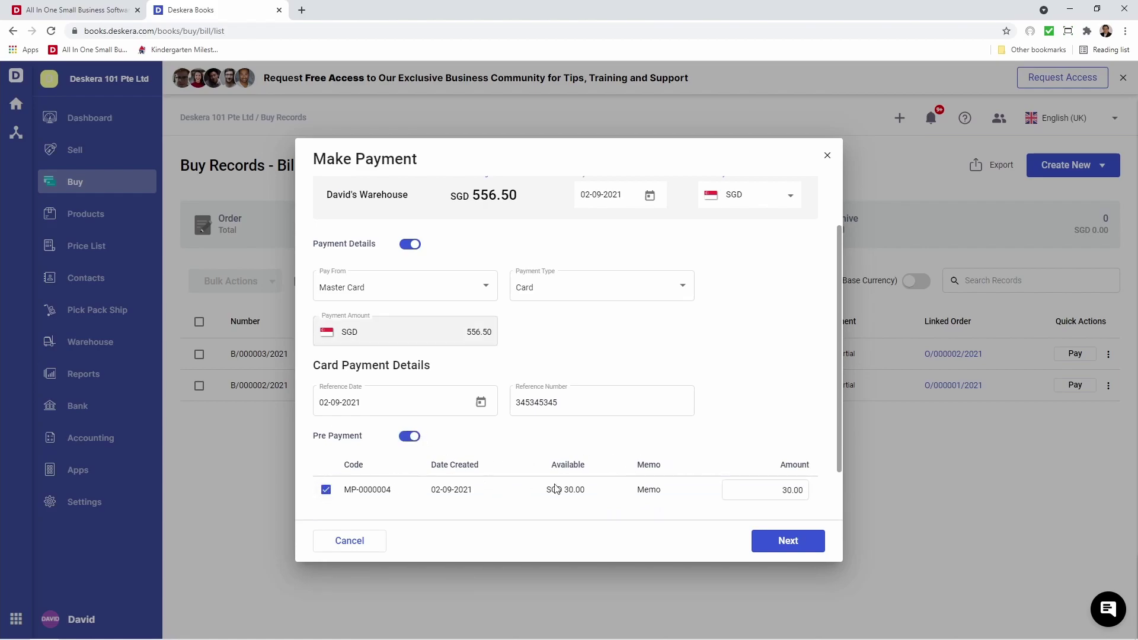
{"action": "scroll", "coordinate": [608, 488], "scroll_direction": "down", "scroll_amount": 2}
{"action": "left_click", "coordinate": [789, 540]}
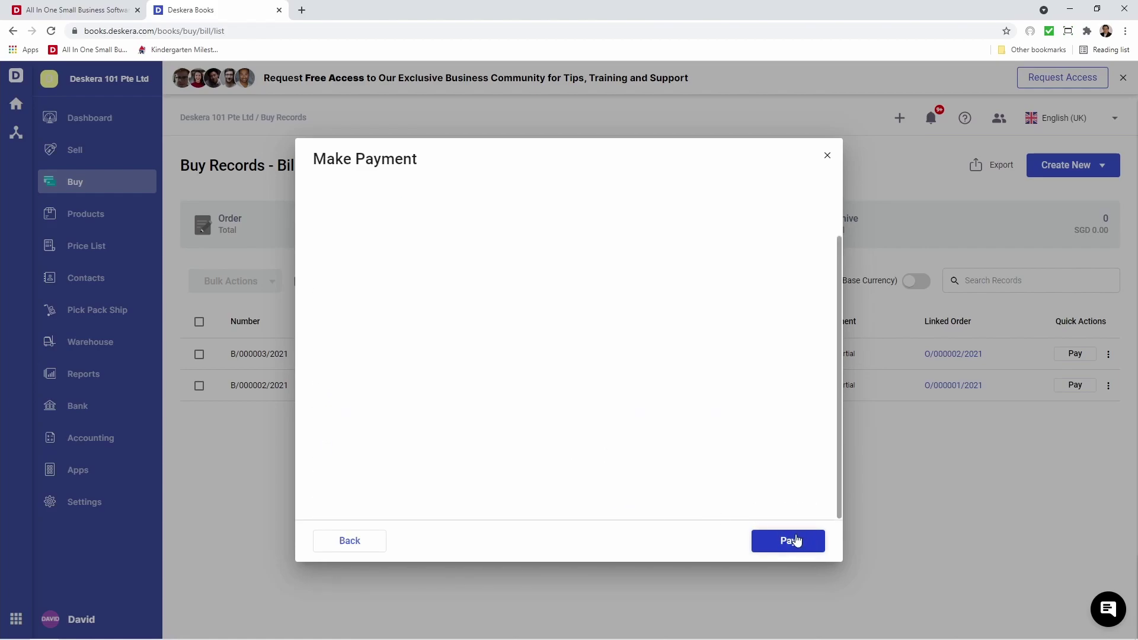
{"action": "left_click", "coordinate": [796, 539]}
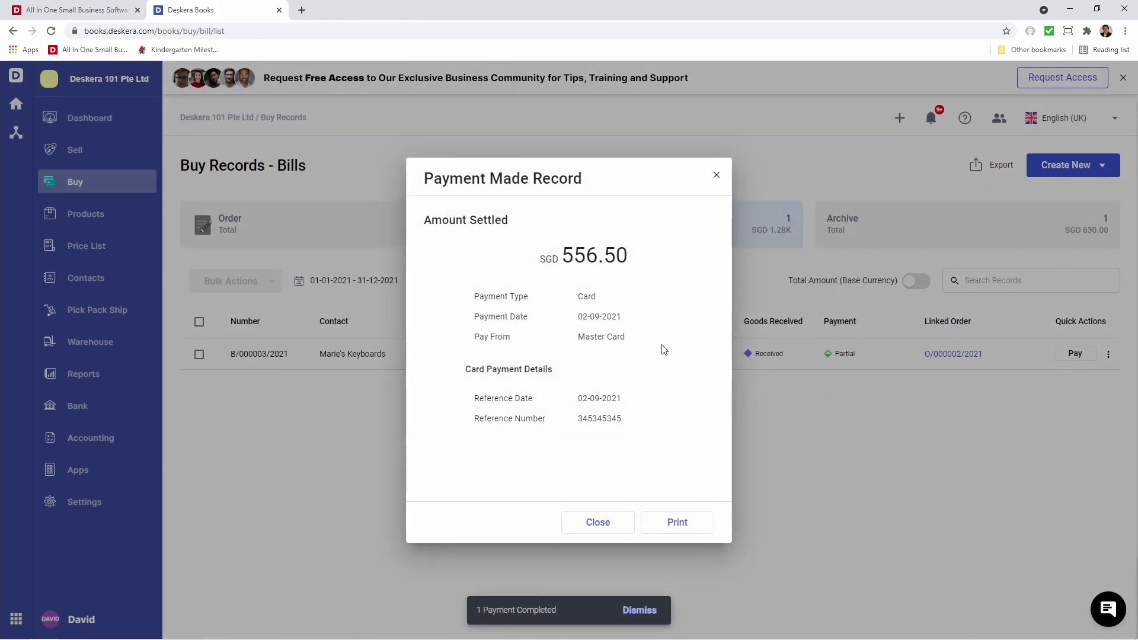
{"action": "left_click", "coordinate": [607, 525]}
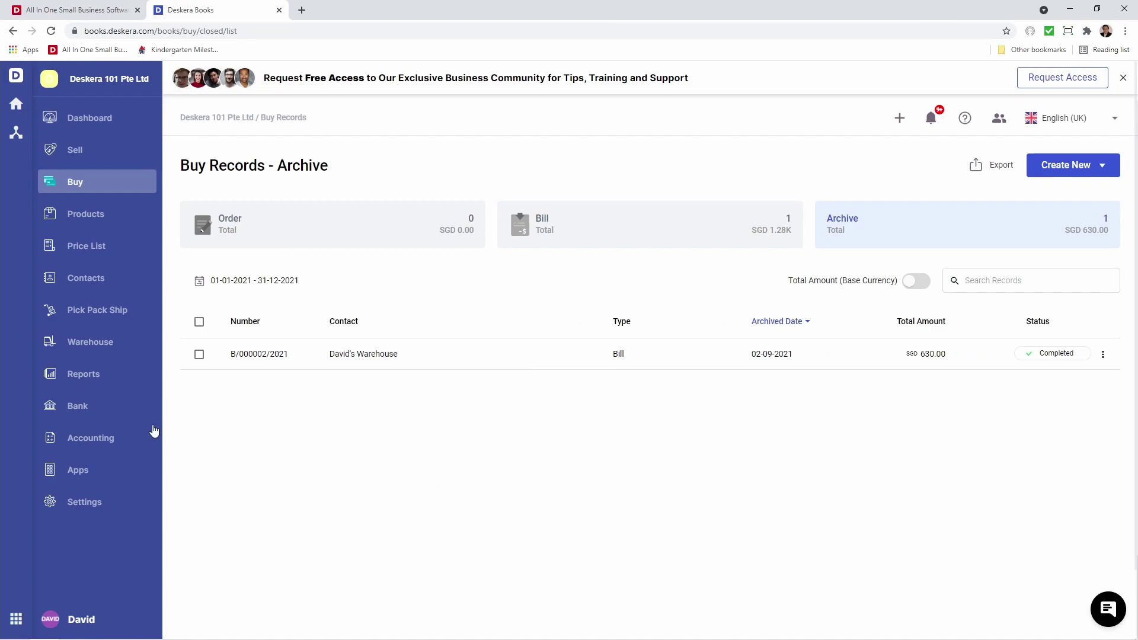
Start a JE - Fund Transfer from OCBC Bank with transfer type Bank Transfer.
{"action": "left_click", "coordinate": [123, 438]}
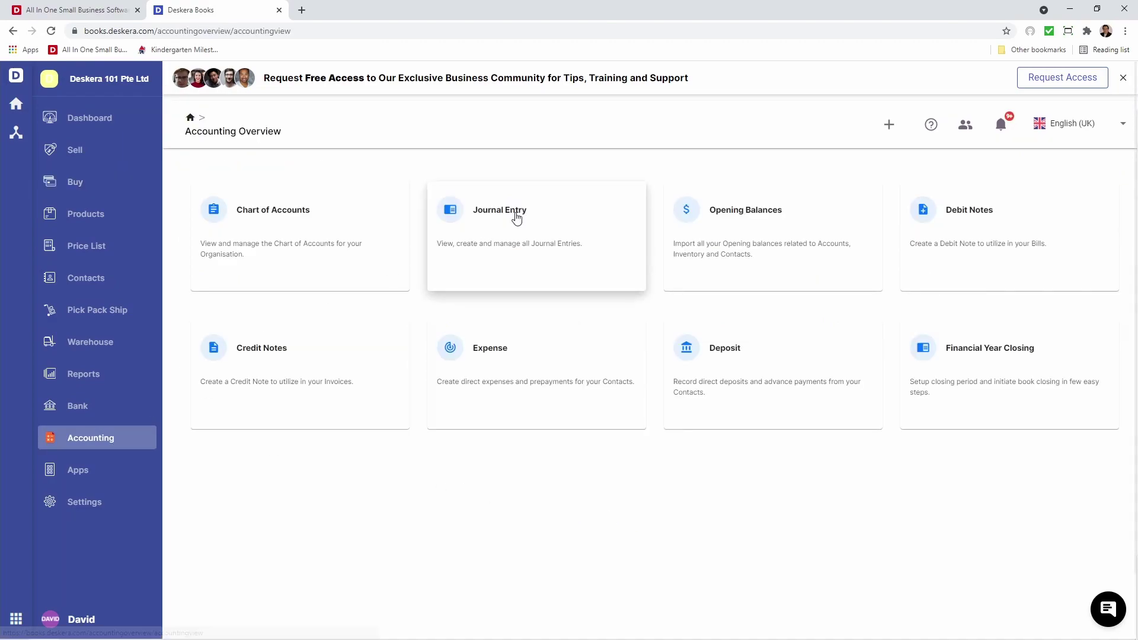
{"action": "left_click", "coordinate": [515, 213]}
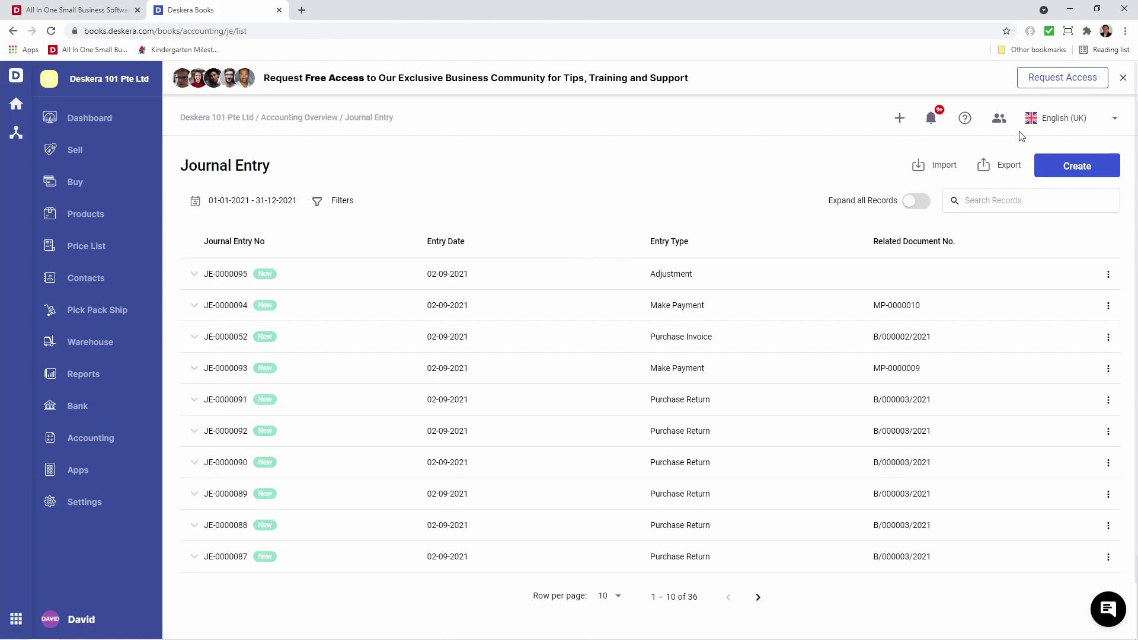
{"action": "left_click", "coordinate": [1054, 163]}
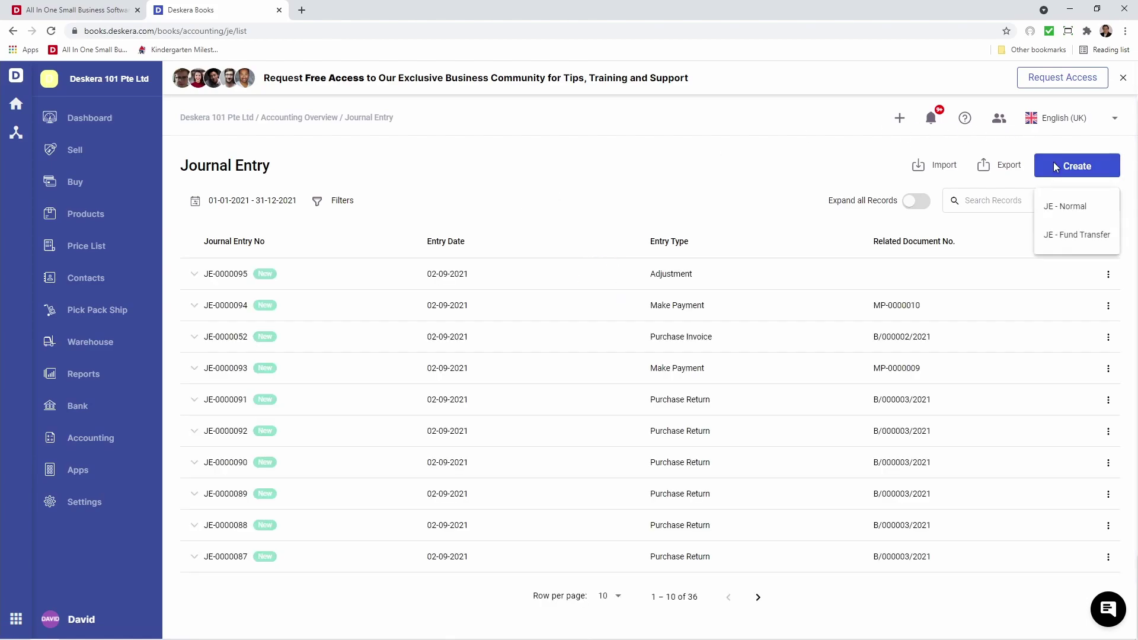
{"action": "left_click", "coordinate": [1078, 235]}
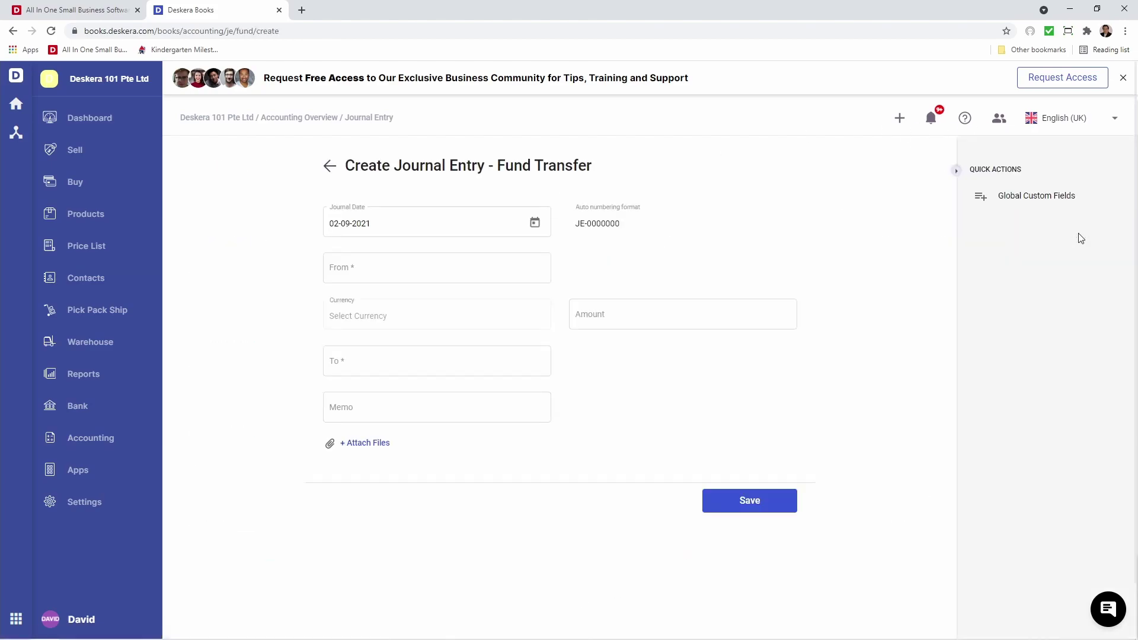
{"action": "left_click", "coordinate": [375, 281]}
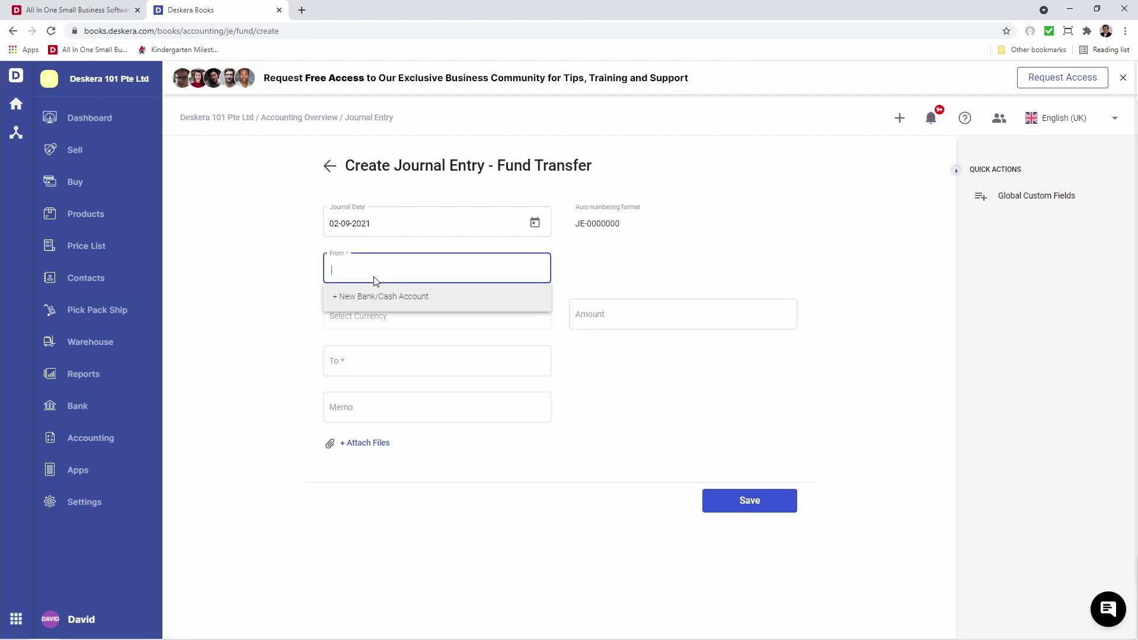
{"action": "left_click", "coordinate": [382, 409]}
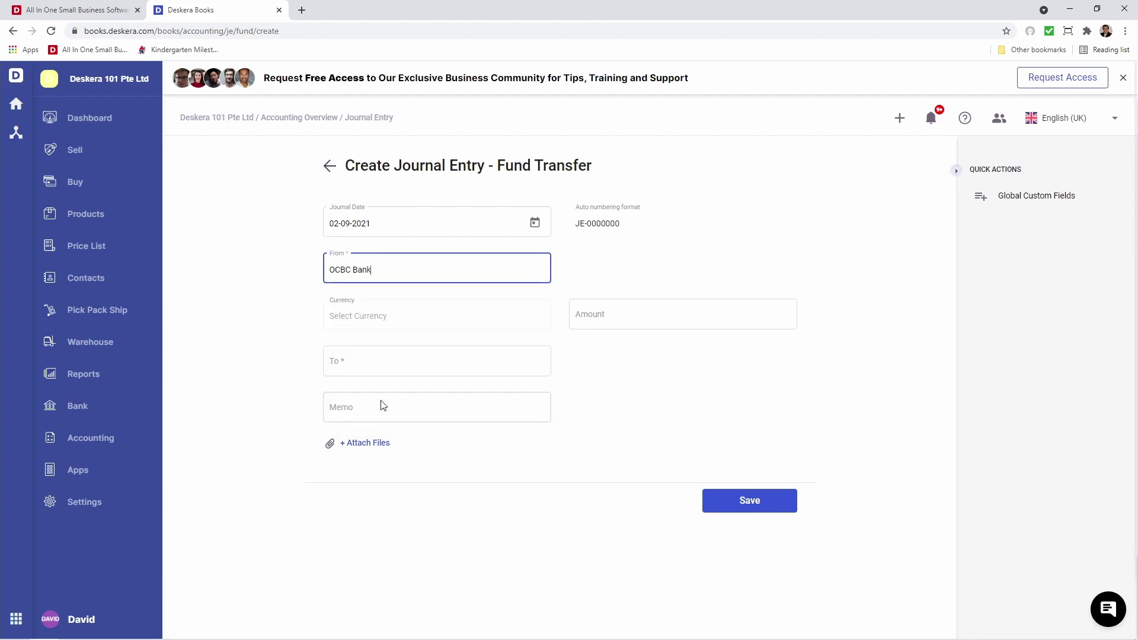
{"action": "left_click", "coordinate": [627, 267]}
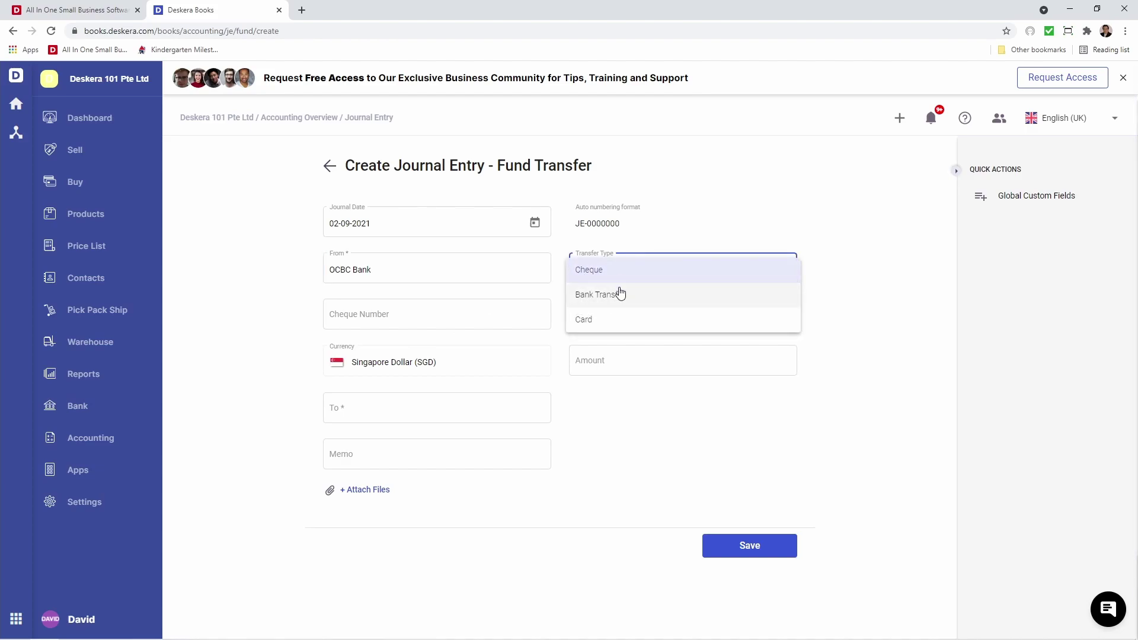
{"action": "left_click", "coordinate": [617, 294]}
Enter reference 4535354, amount 526.50, destination Master Card and memo 'Memo', then save.
{"action": "left_click", "coordinate": [463, 318]}
{"action": "type", "text": "4535"}
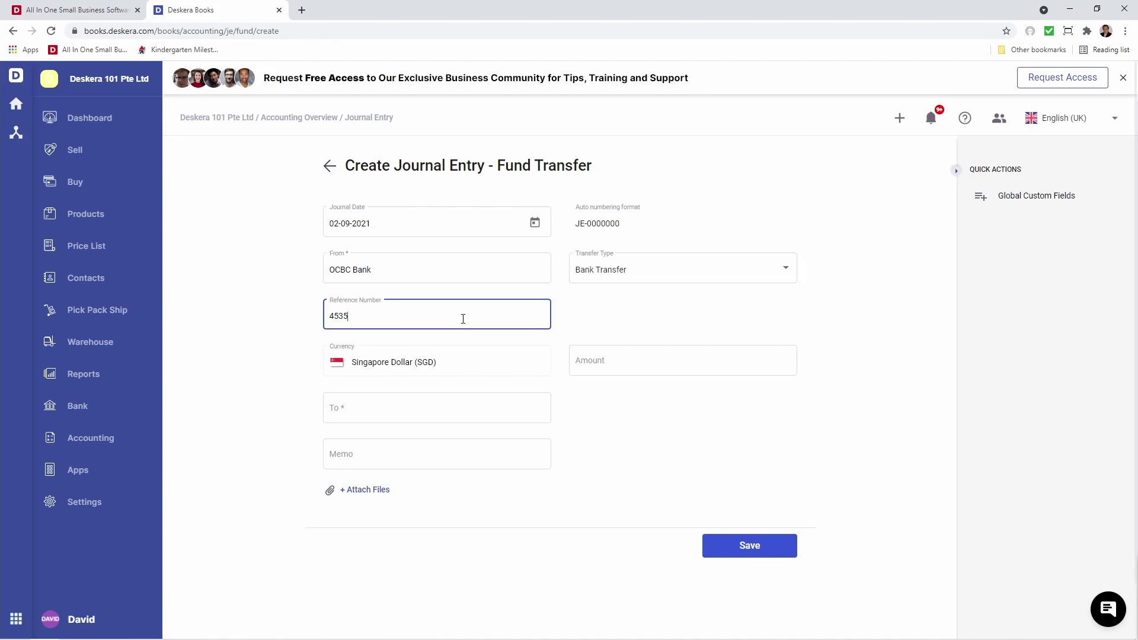
{"action": "type", "text": "354"}
{"action": "left_click", "coordinate": [625, 366]}
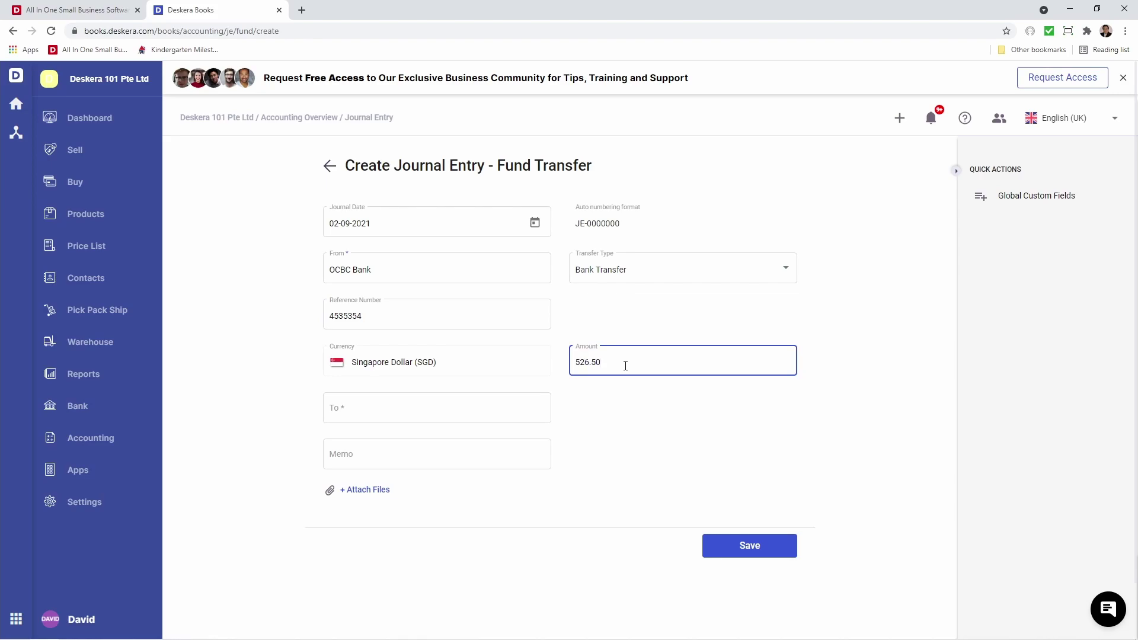
{"action": "left_click", "coordinate": [461, 406]}
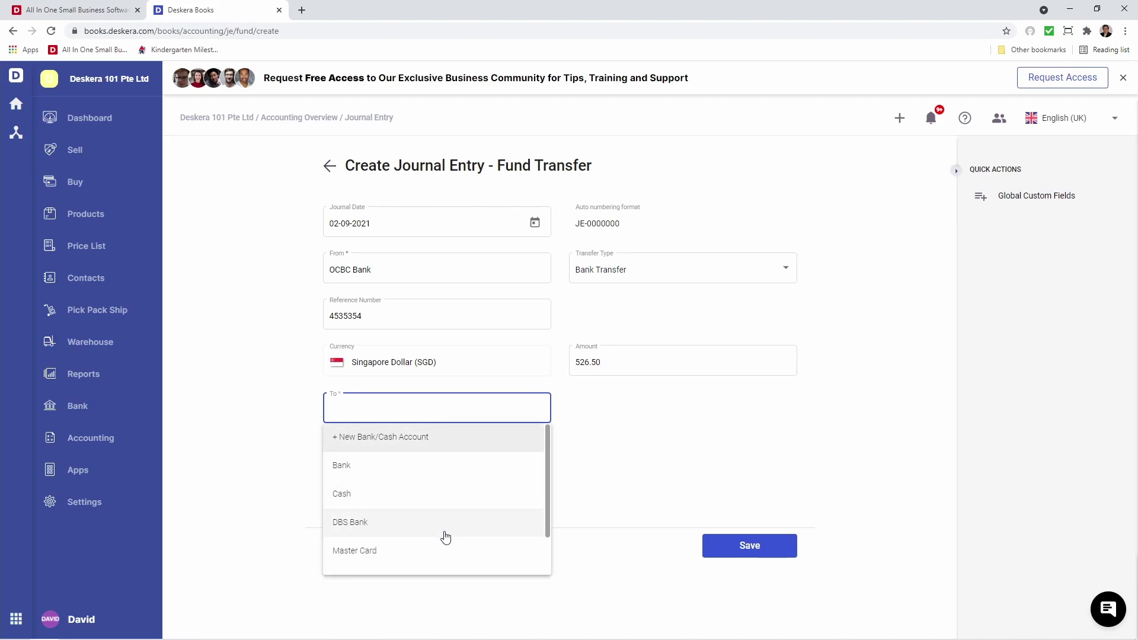
{"action": "left_click", "coordinate": [447, 548]}
{"action": "left_click", "coordinate": [395, 466]}
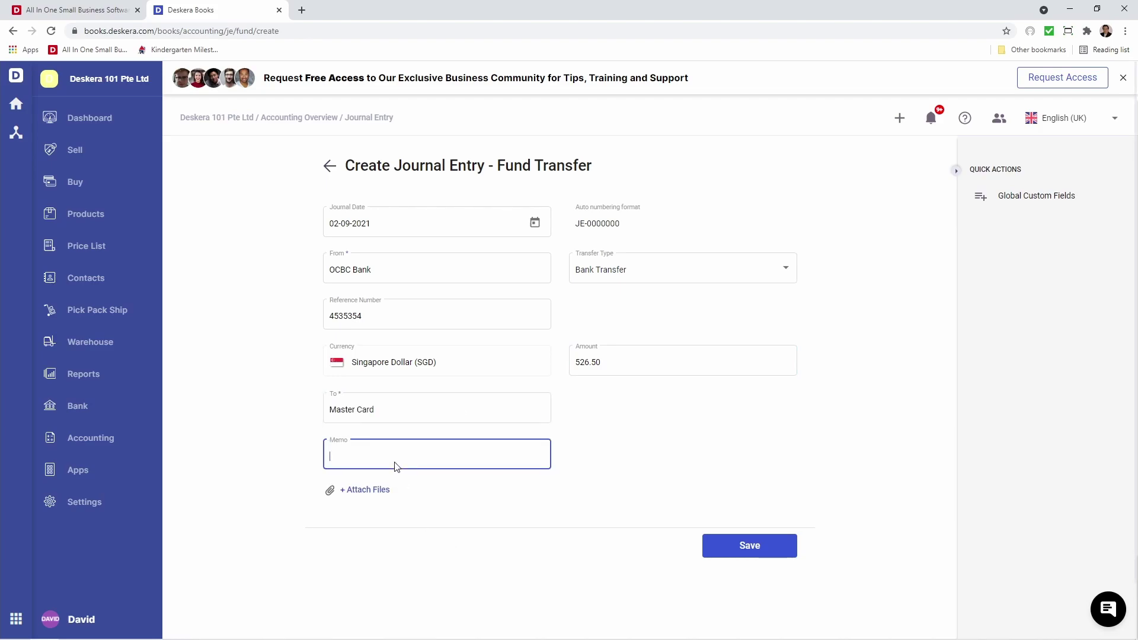
{"action": "type", "text": "Memo"}
{"action": "left_click", "coordinate": [754, 554]}
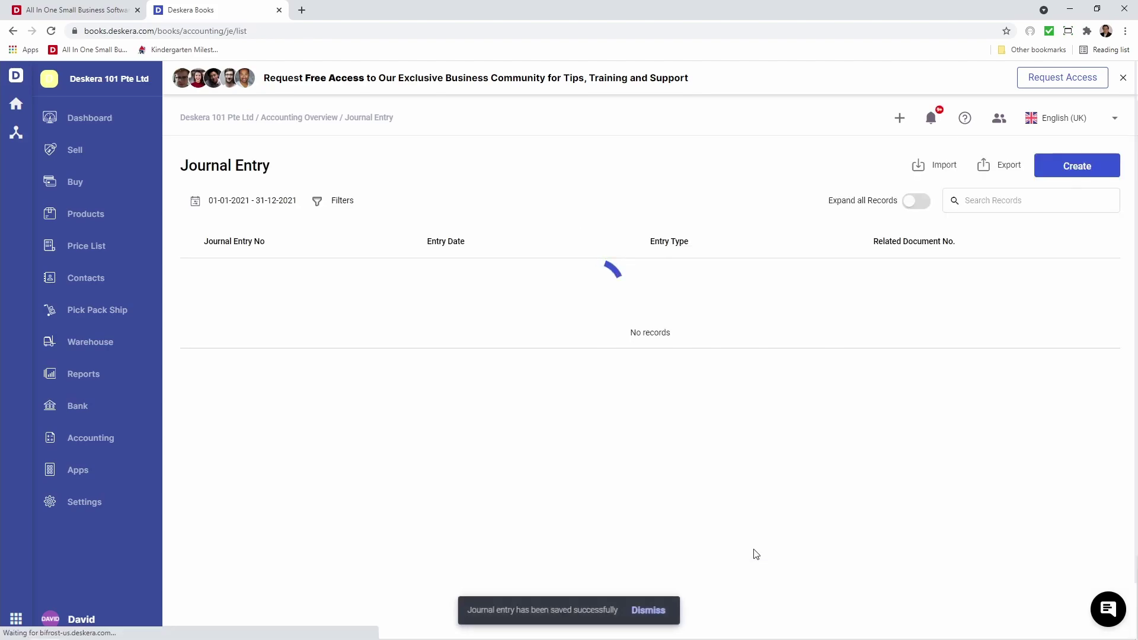